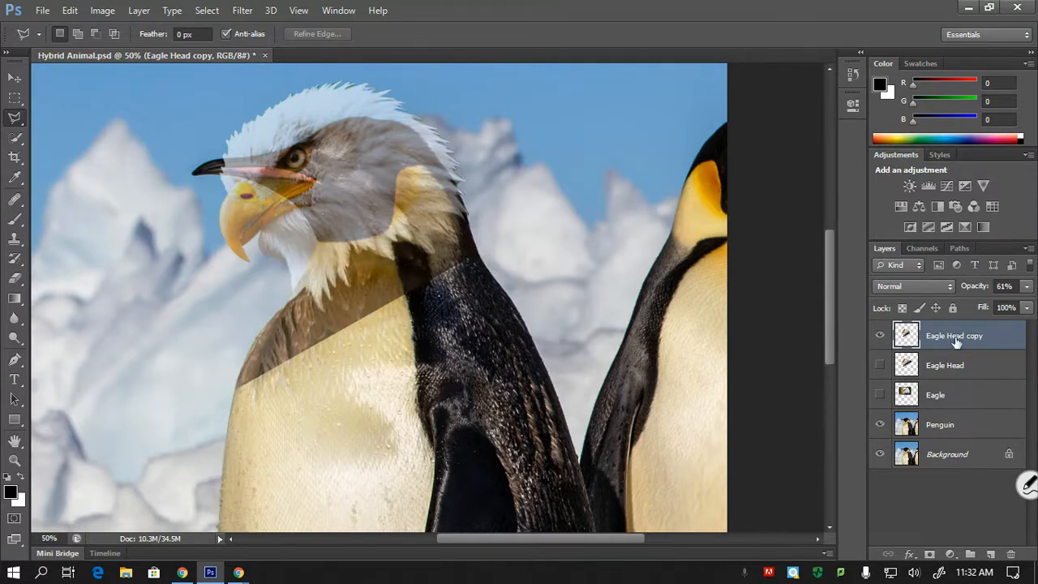
- Raise the Eagle Head copy layer's opacity to 100%
{"action": "left_click", "coordinate": [1027, 288]}
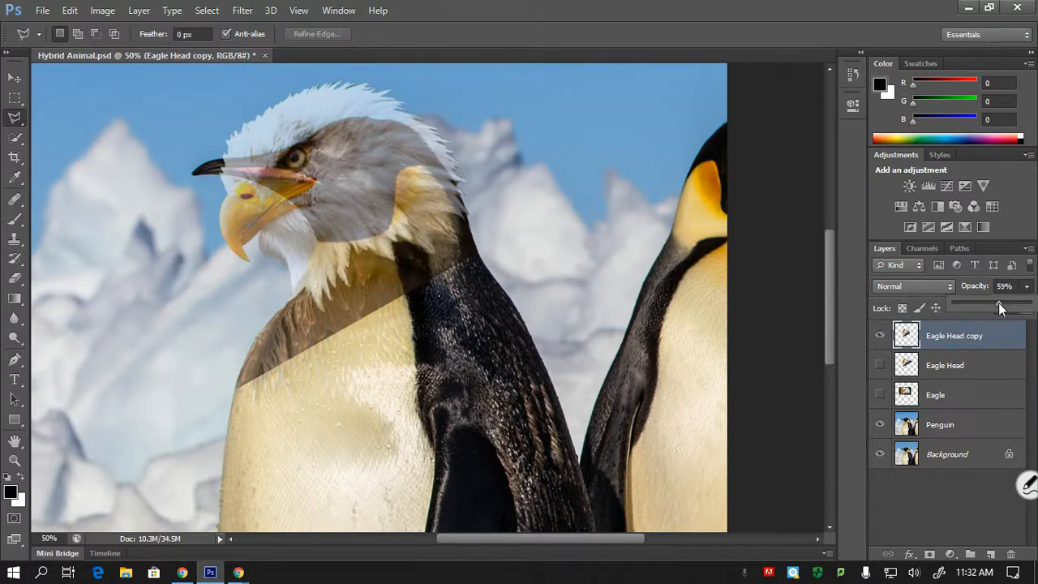
{"action": "left_click_drag", "start_coordinate": [998, 302], "coordinate": [1030, 303]}
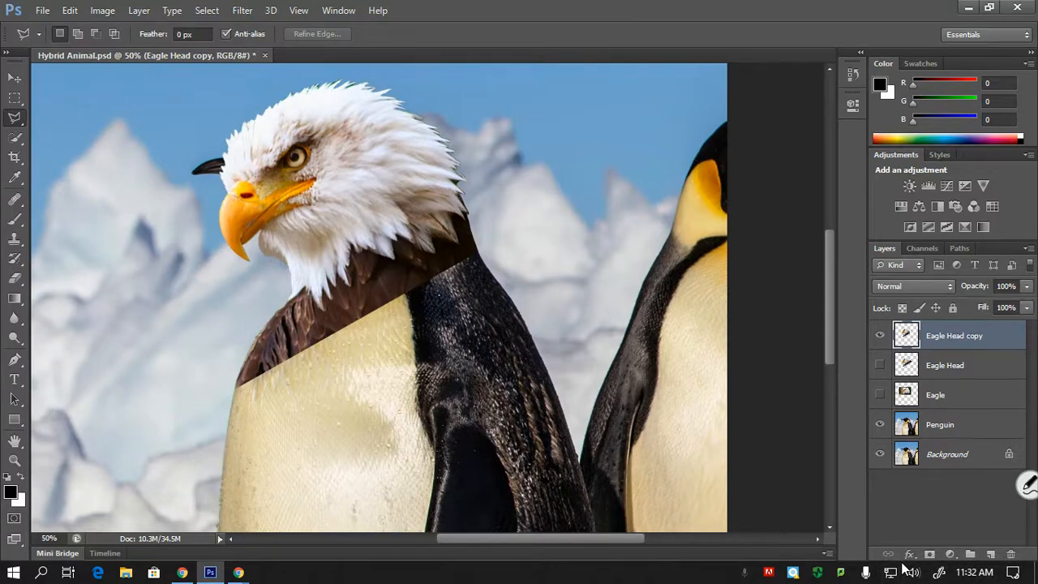
- Examine the straight seam where the eagle's brown neck feathers meet the penguin's chest and back
{"action": "key", "text": "ctrl+minus"}
{"action": "key", "text": "ctrl+plus"}
{"action": "key", "text": "ctrl+plus"}
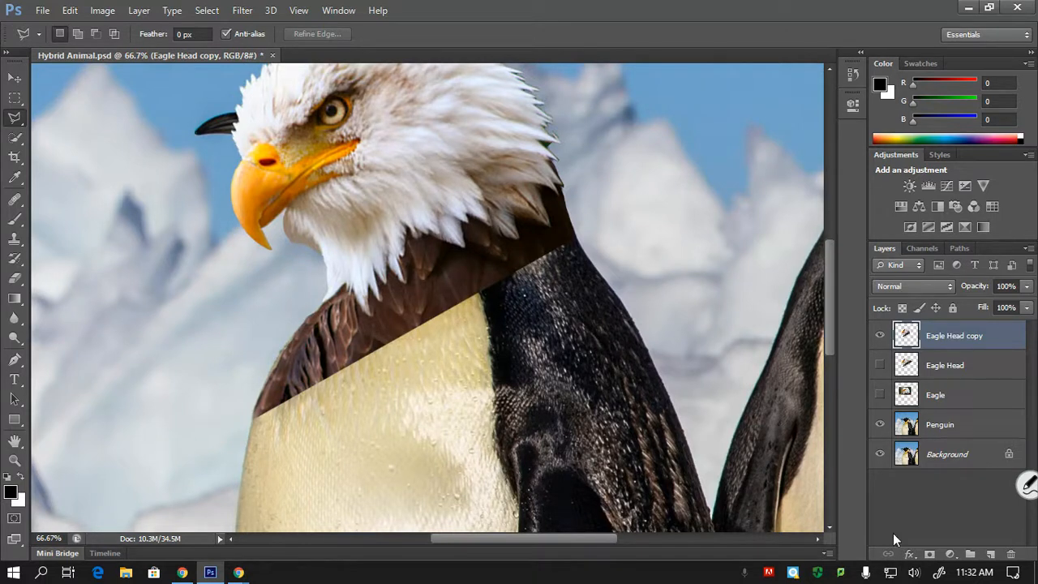
{"action": "left_click", "coordinate": [14, 78]}
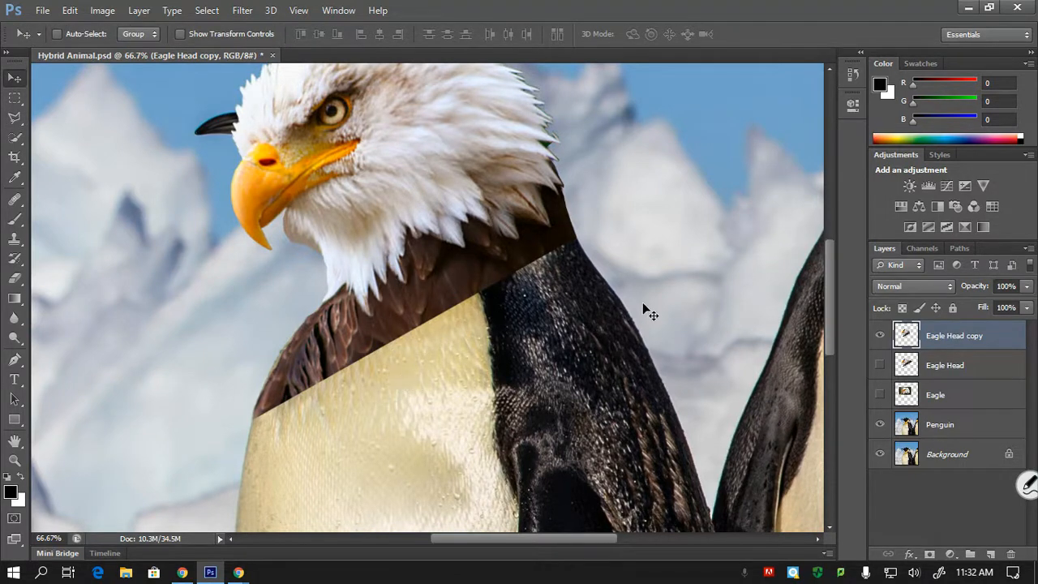
{"action": "left_click_drag", "start_coordinate": [829, 296], "coordinate": [833, 301]}
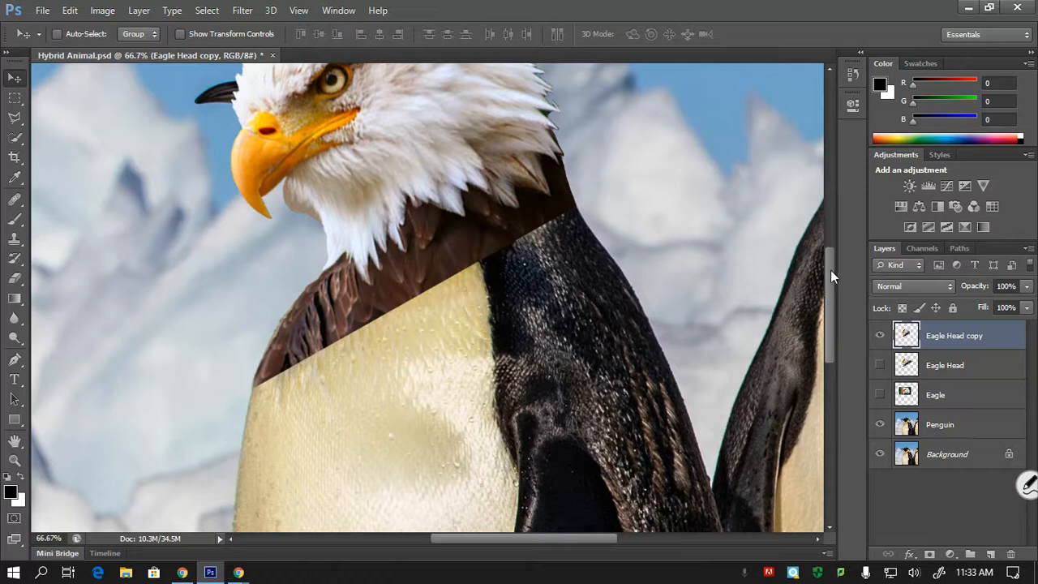
{"action": "scroll", "coordinate": [828, 283], "scroll_direction": "down", "scroll_amount": 2}
{"action": "left_click_drag", "start_coordinate": [829, 290], "coordinate": [829, 305]}
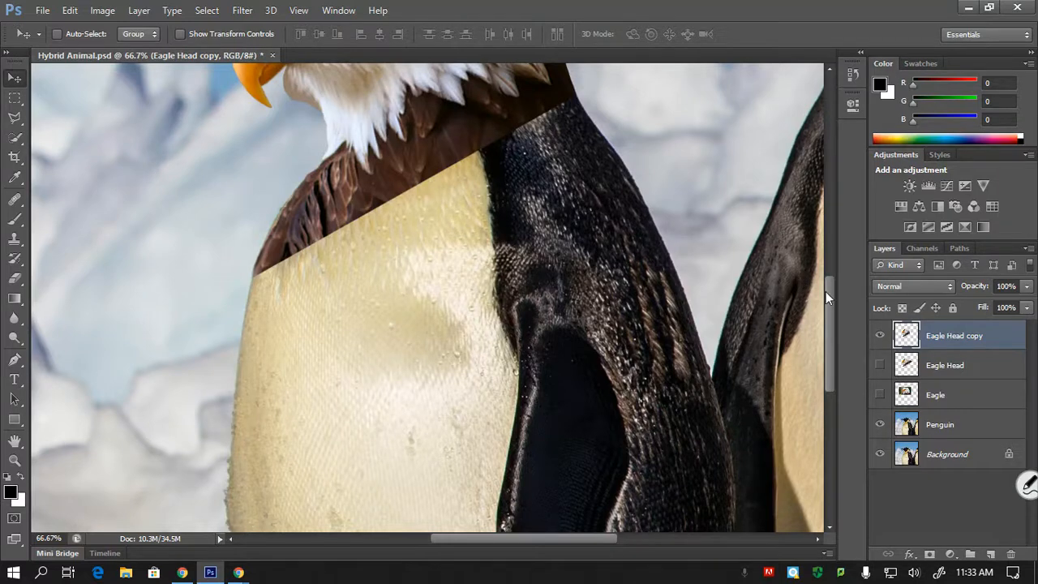
{"action": "left_click_drag", "start_coordinate": [825, 297], "coordinate": [823, 258]}
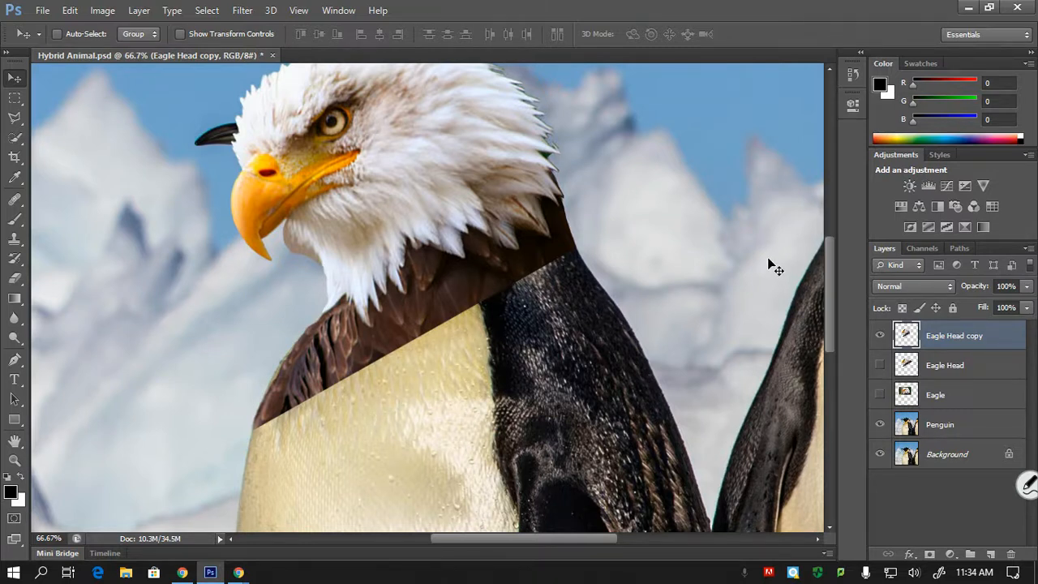
- Select the eagle's brown neck feathers below the white head with the Quick Selection tool on the Eagle Head copy layer
{"action": "key", "text": "ctrl+1"}
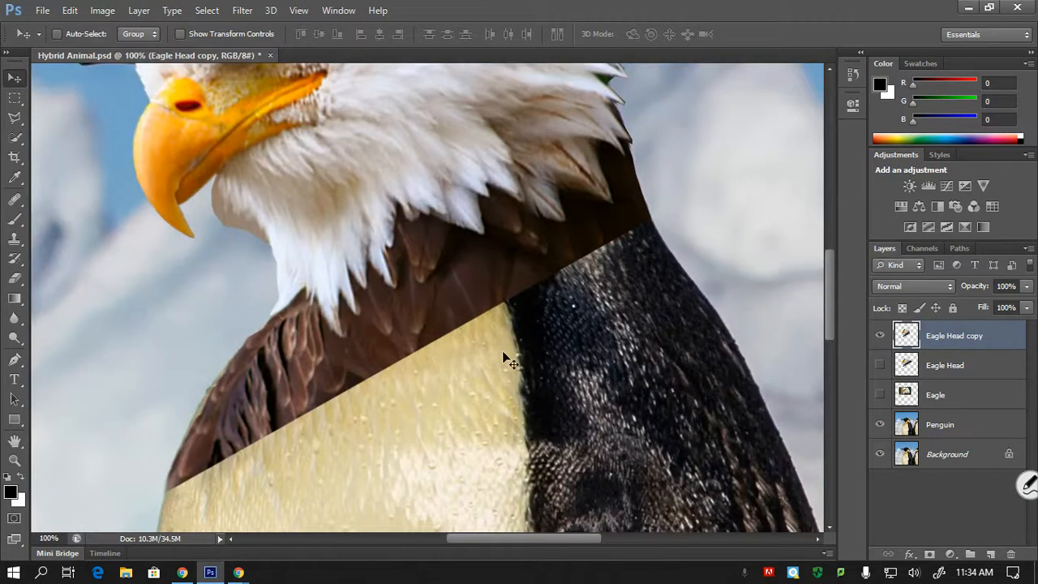
{"action": "scroll", "coordinate": [830, 268], "scroll_direction": "down", "scroll_amount": 2}
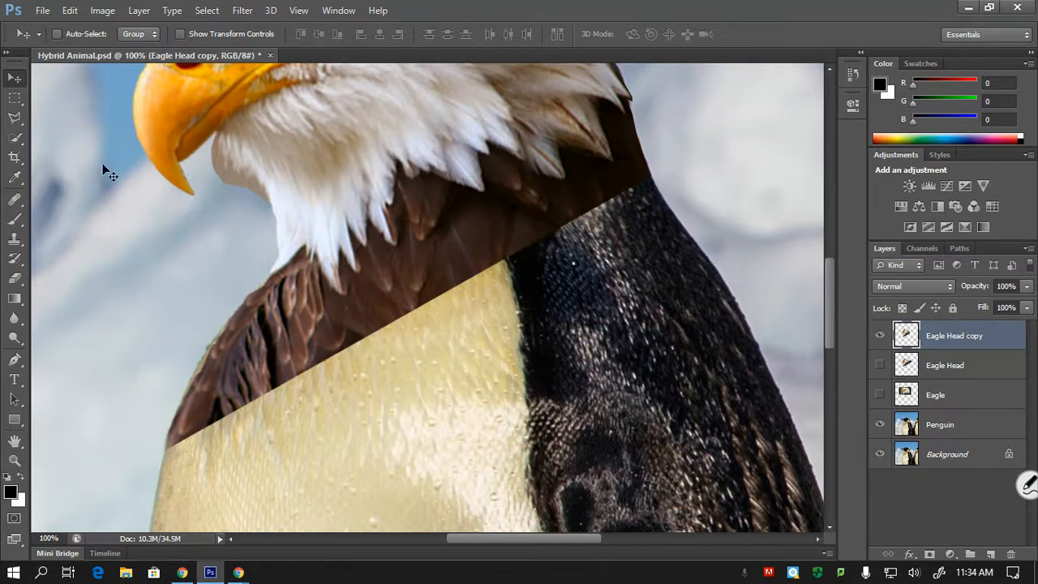
{"action": "left_click", "coordinate": [16, 138]}
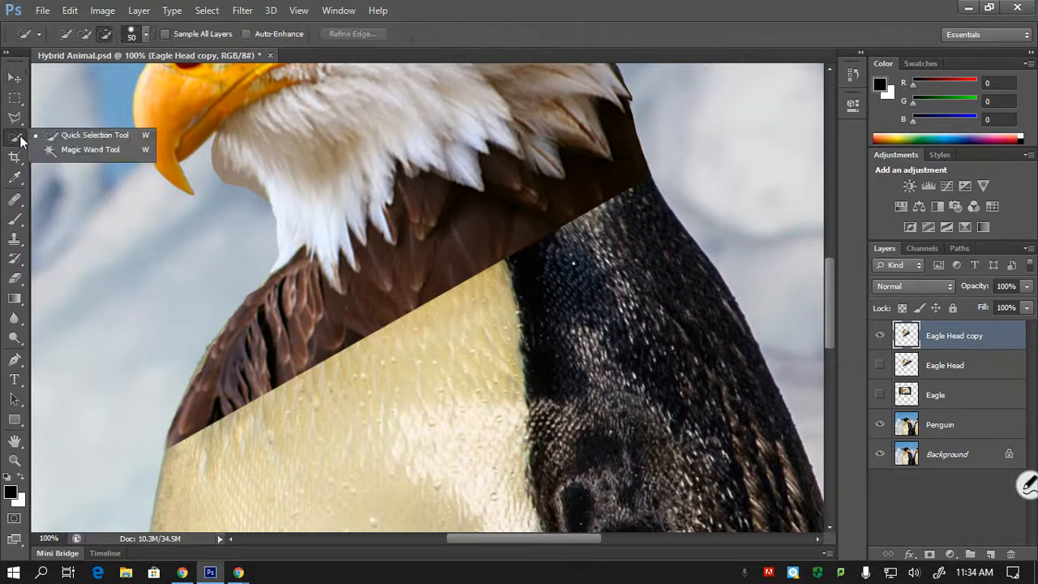
{"action": "left_click", "coordinate": [68, 139]}
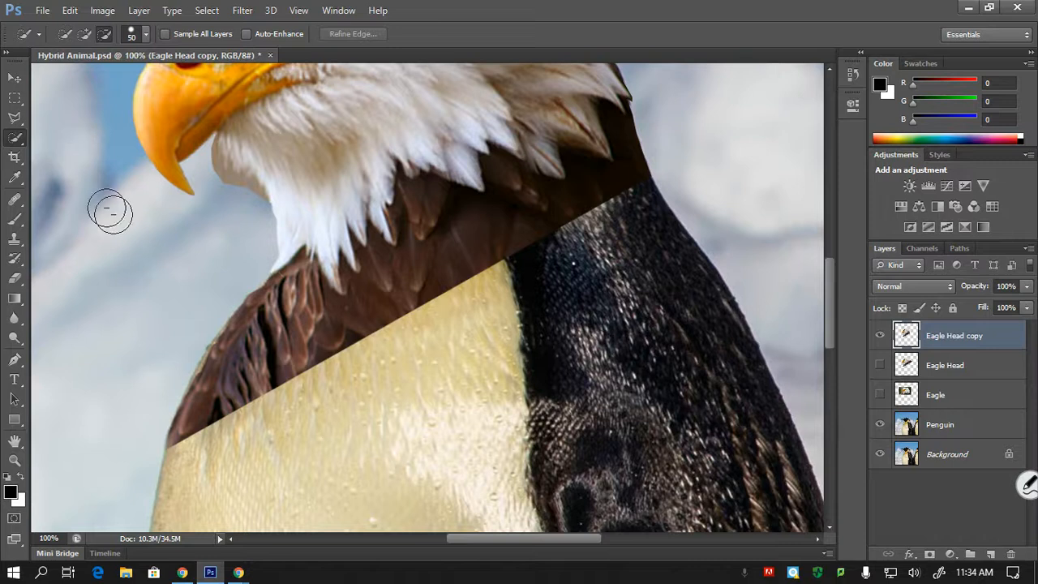
{"action": "left_click", "coordinate": [268, 336]}
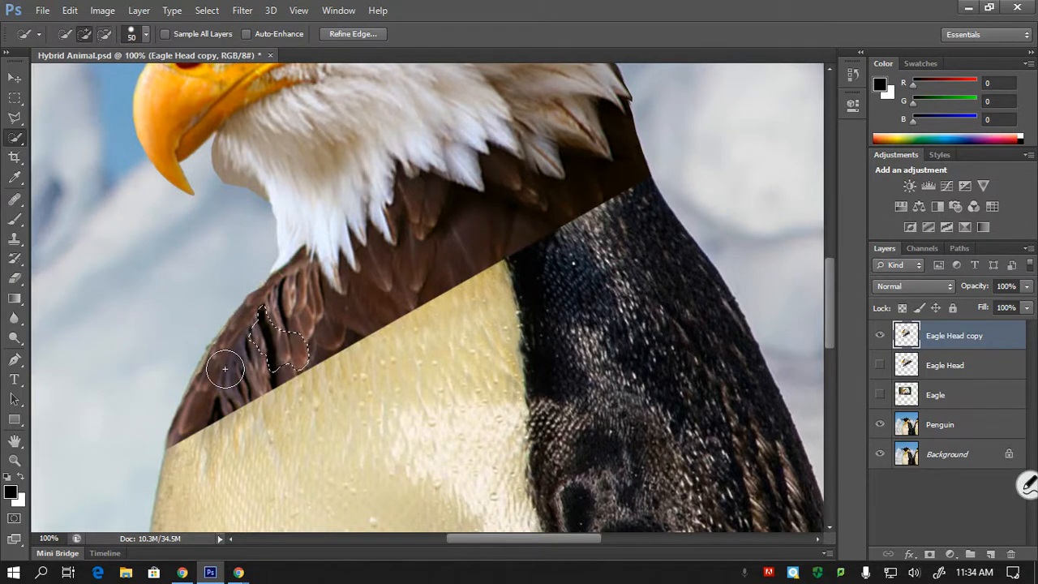
{"action": "mouse_move", "coordinate": [225, 359]}
{"action": "left_mouse_down"}
{"action": "mouse_move", "coordinate": [211, 371]}
{"action": "mouse_move", "coordinate": [244, 357]}
{"action": "mouse_move", "coordinate": [261, 308]}
{"action": "mouse_move", "coordinate": [286, 303]}
{"action": "mouse_move", "coordinate": [235, 357]}
{"action": "mouse_move", "coordinate": [216, 354]}
{"action": "mouse_move", "coordinate": [206, 394]}
{"action": "mouse_move", "coordinate": [234, 348]}
{"action": "mouse_move", "coordinate": [206, 410]}
{"action": "mouse_move", "coordinate": [292, 344]}
{"action": "mouse_move", "coordinate": [304, 320]}
{"action": "mouse_move", "coordinate": [331, 319]}
{"action": "mouse_move", "coordinate": [371, 273]}
{"action": "mouse_move", "coordinate": [408, 259]}
{"action": "mouse_move", "coordinate": [418, 235]}
{"action": "mouse_move", "coordinate": [459, 222]}
{"action": "mouse_move", "coordinate": [463, 232]}
{"action": "mouse_move", "coordinate": [524, 185]}
{"action": "left_mouse_up"}
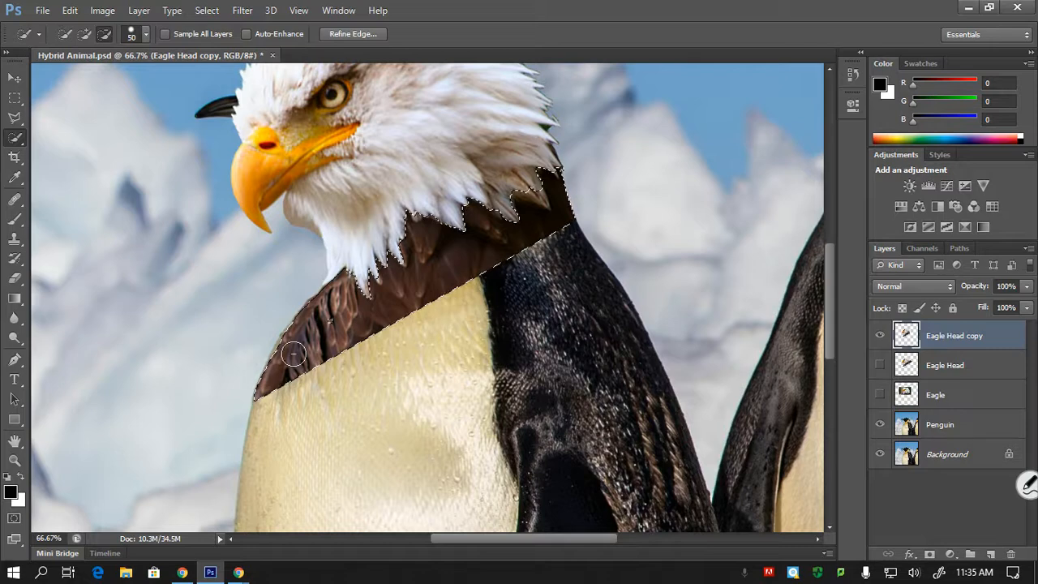
{"action": "left_click", "coordinate": [329, 323]}
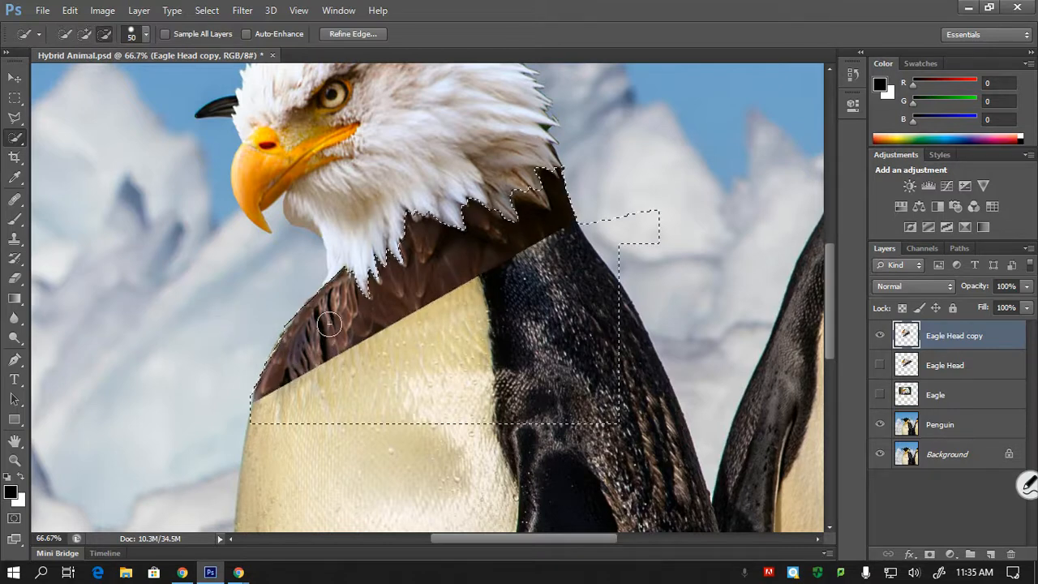
{"action": "left_click", "coordinate": [430, 331]}
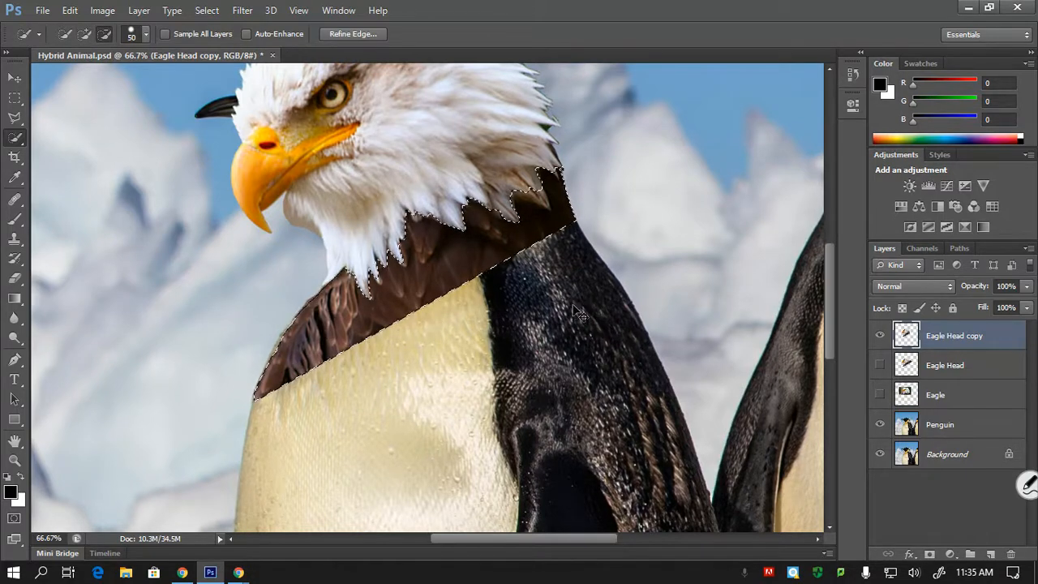
- Subtract the neck feathers above the penguin's black back from the selection with the Polygonal Lasso, keeping those above the pale chest
{"action": "key", "text": "ctrl+plus"}
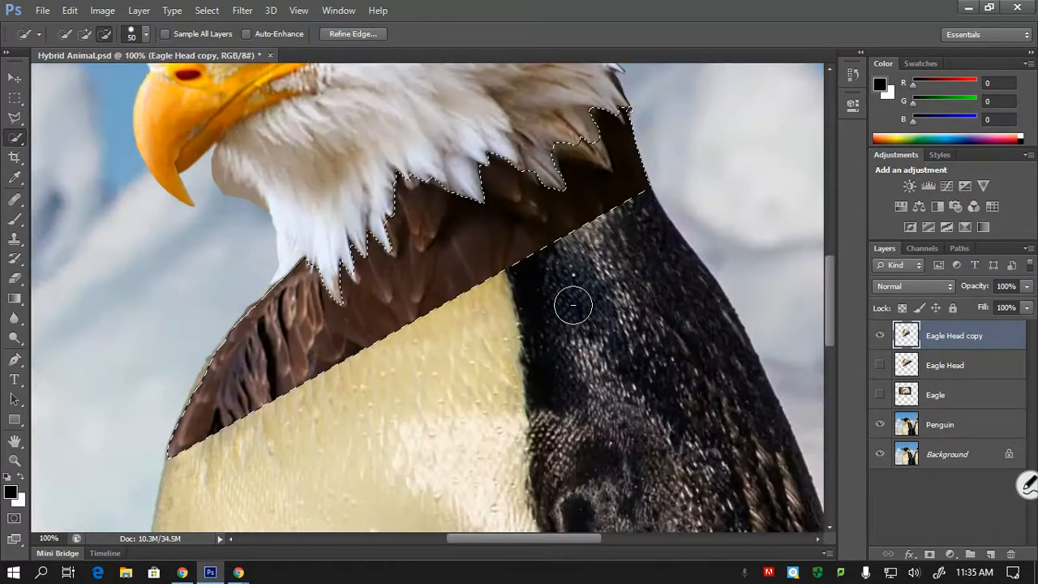
{"action": "left_click", "coordinate": [14, 118]}
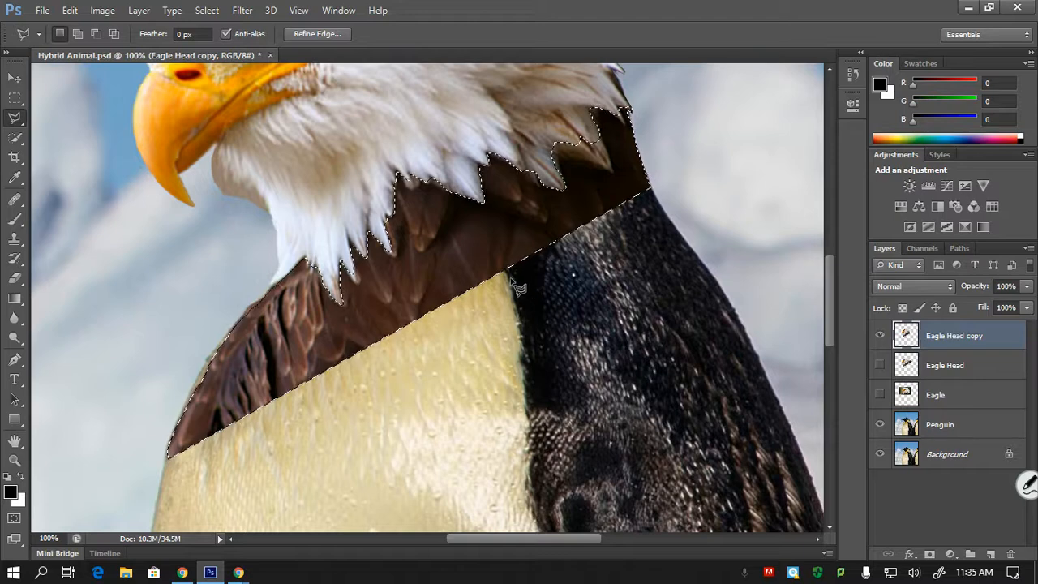
{"action": "key", "text": "alt"}
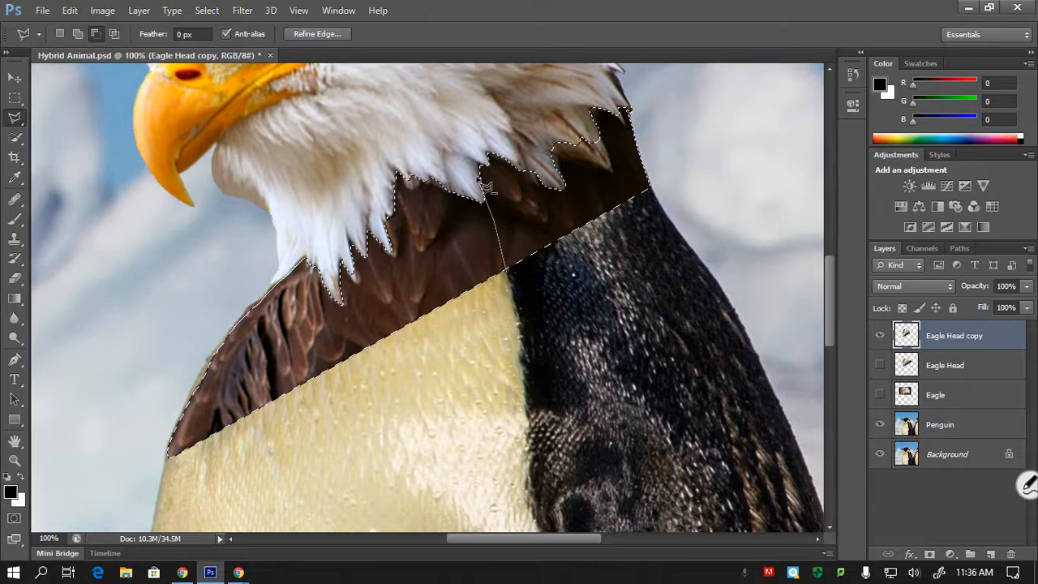
{"action": "left_click", "coordinate": [454, 133]}
{"action": "left_click", "coordinate": [491, 89]}
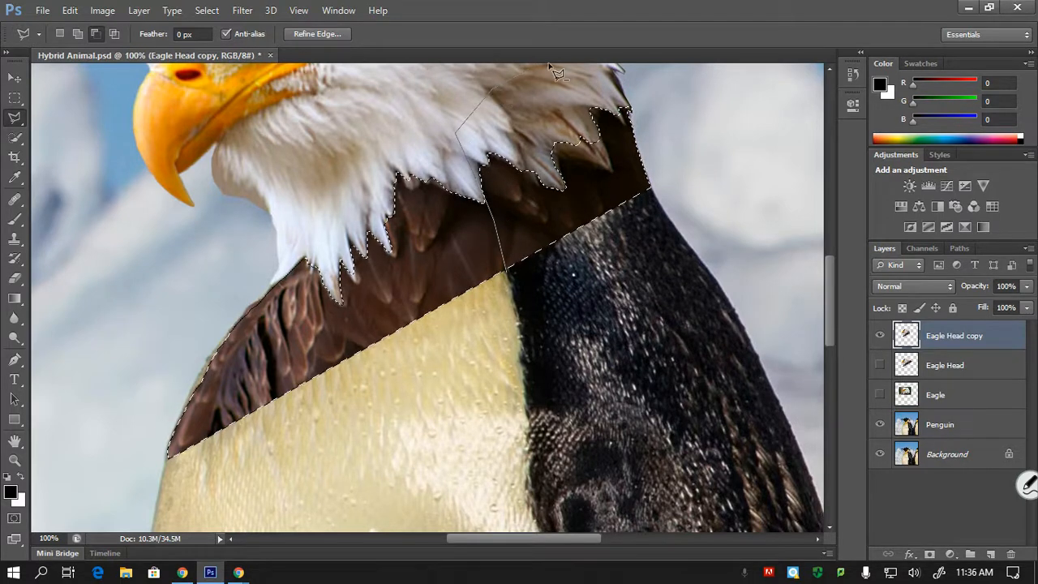
{"action": "left_click", "coordinate": [649, 101]}
{"action": "left_click", "coordinate": [697, 191]}
{"action": "left_click", "coordinate": [660, 260]}
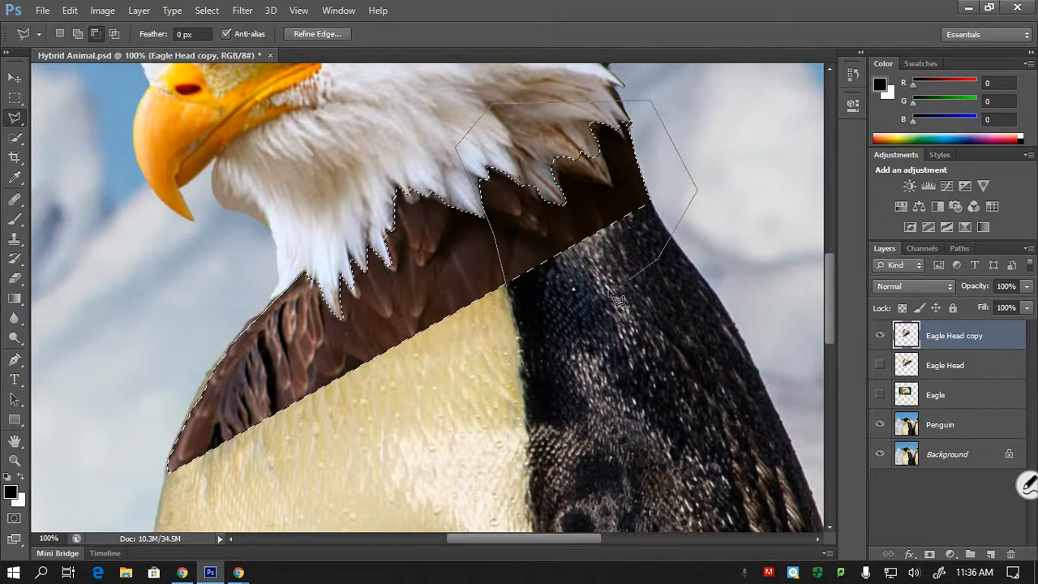
{"action": "left_click", "coordinate": [548, 302]}
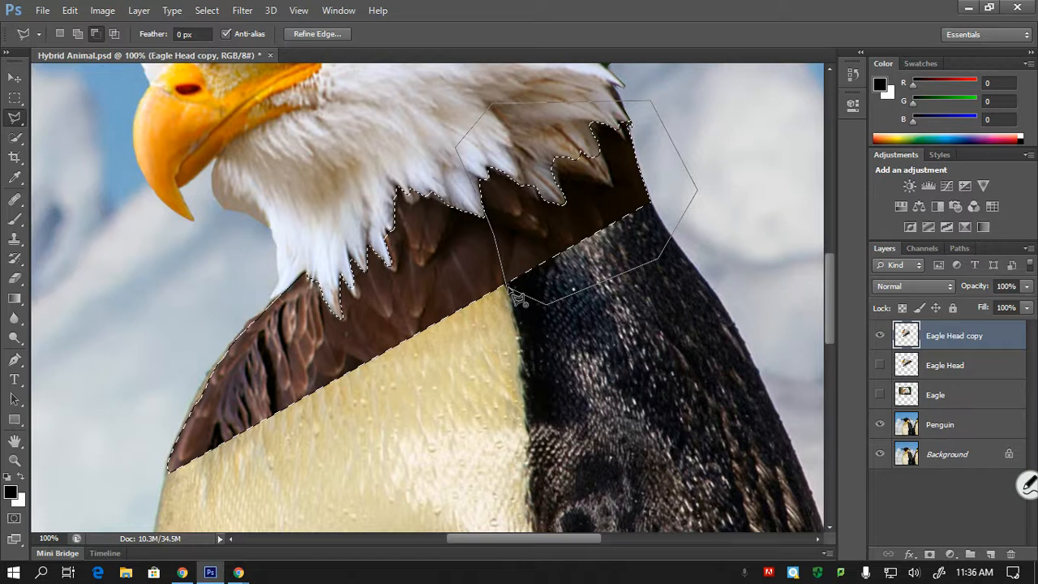
{"action": "left_click", "coordinate": [514, 296]}
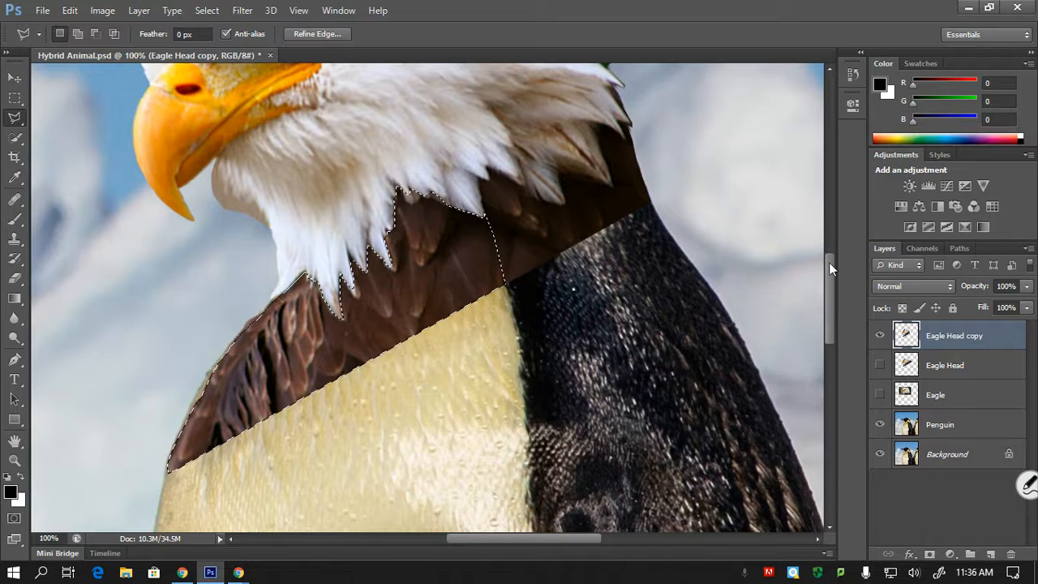
- Save the feather selection as a new channel named Eagle Feathers, and save the document
{"action": "left_click_drag", "start_coordinate": [828, 282], "coordinate": [826, 265]}
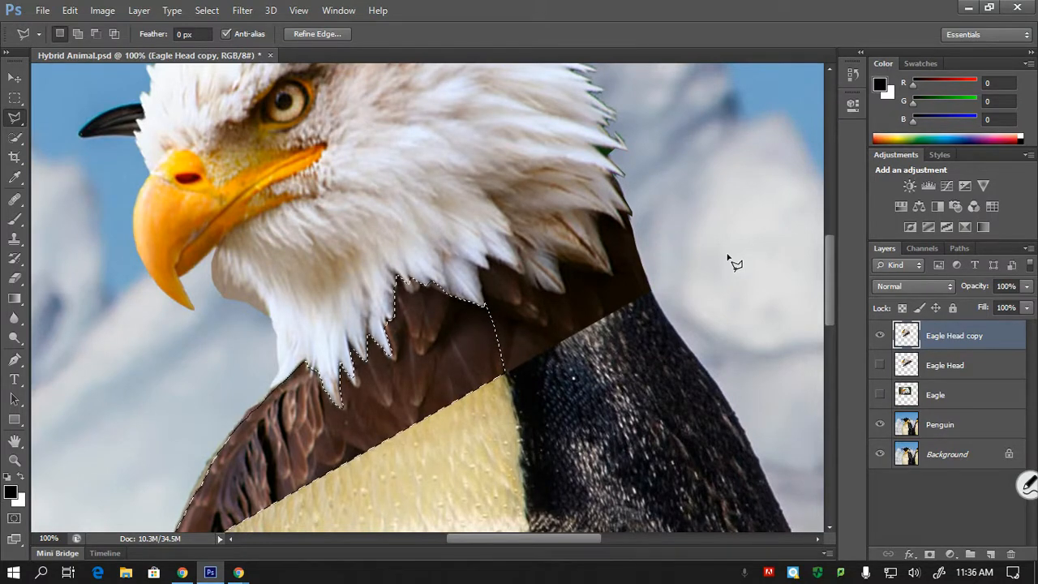
{"action": "key", "text": "ctrl+minus"}
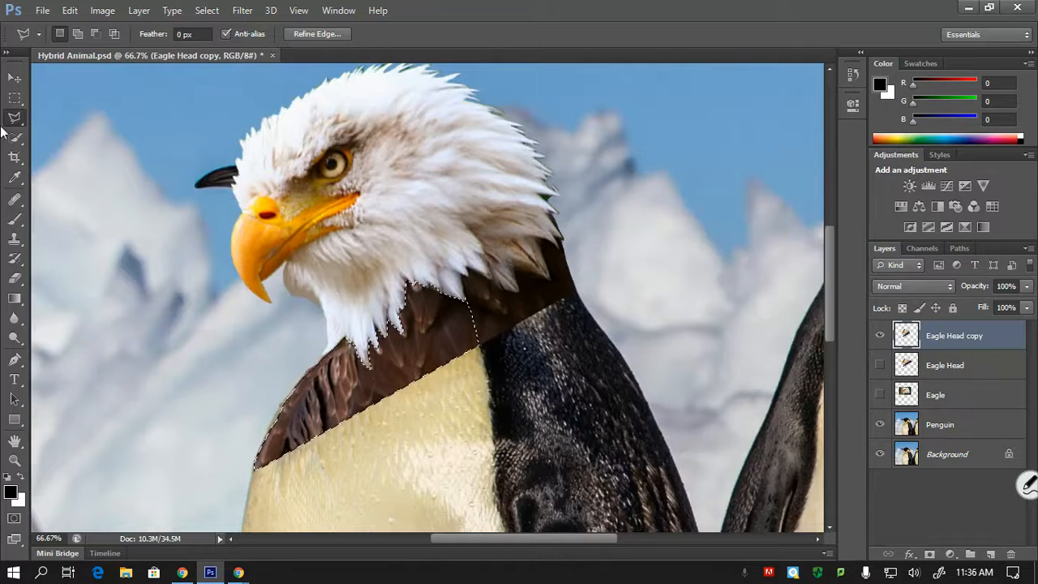
{"action": "left_click", "coordinate": [14, 77]}
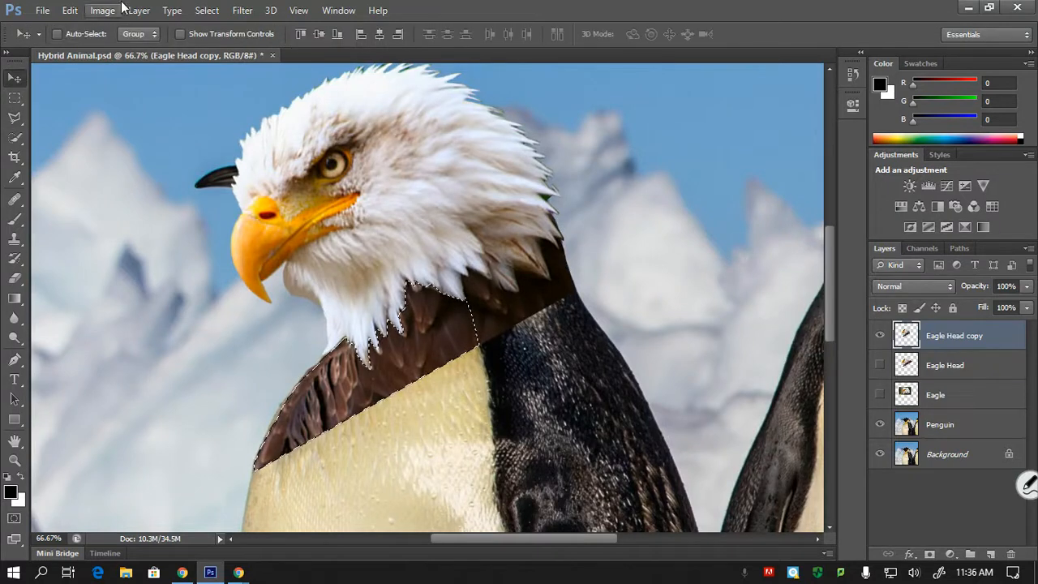
{"action": "left_click", "coordinate": [211, 12]}
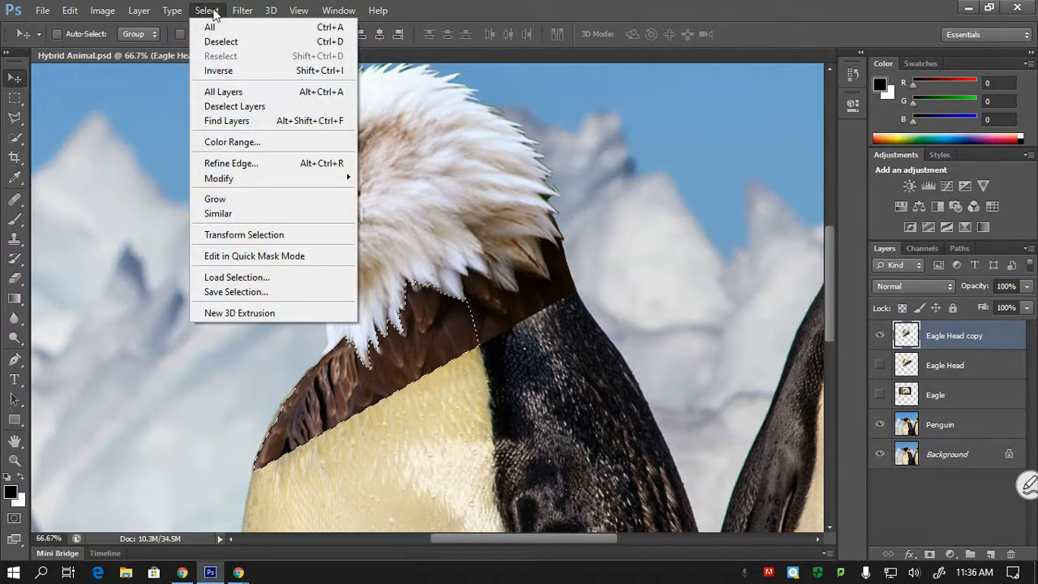
{"action": "left_click", "coordinate": [257, 293]}
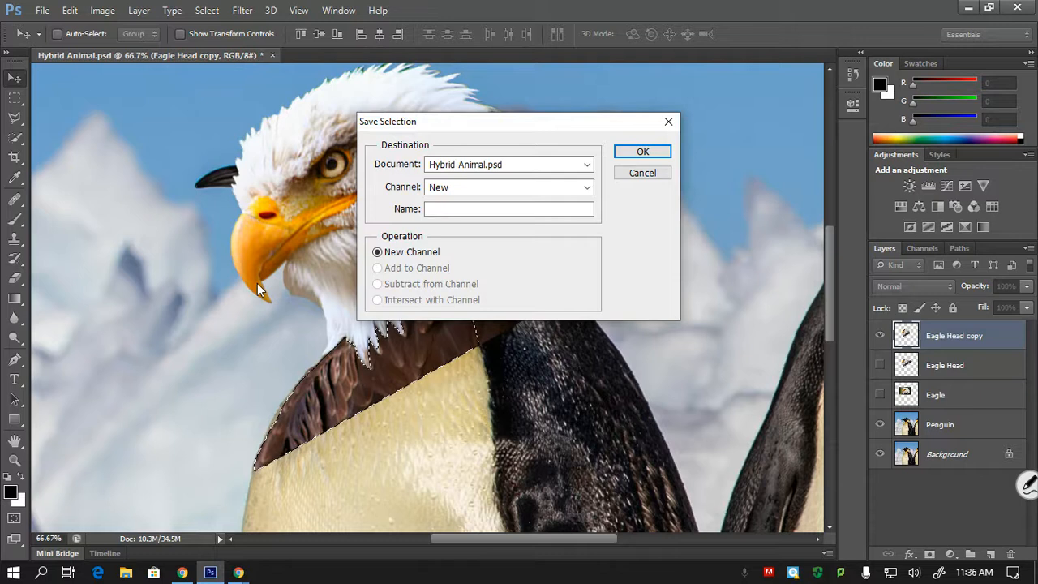
{"action": "type", "text": "Ea"}
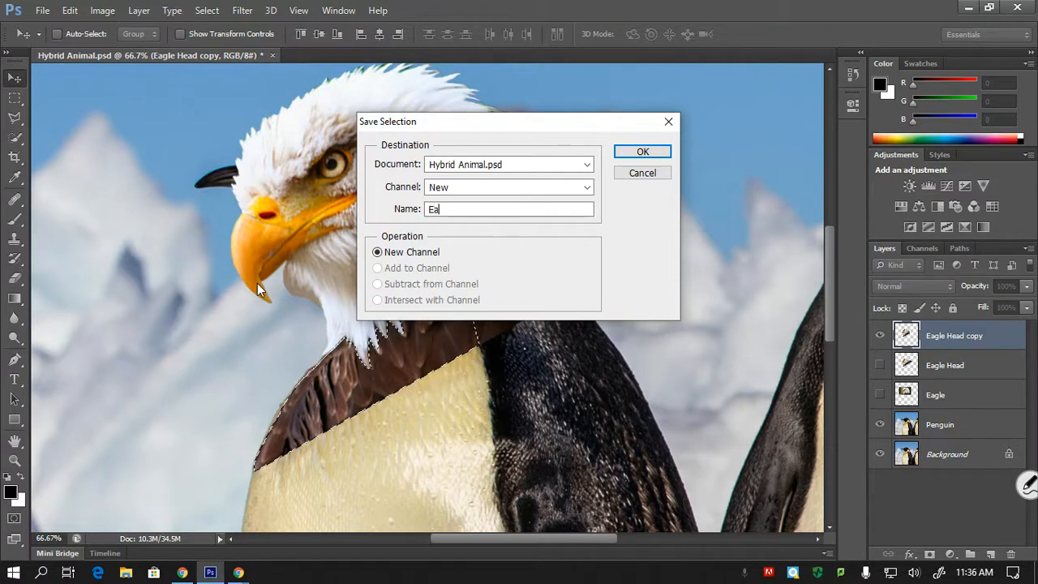
{"action": "type", "text": "gle"}
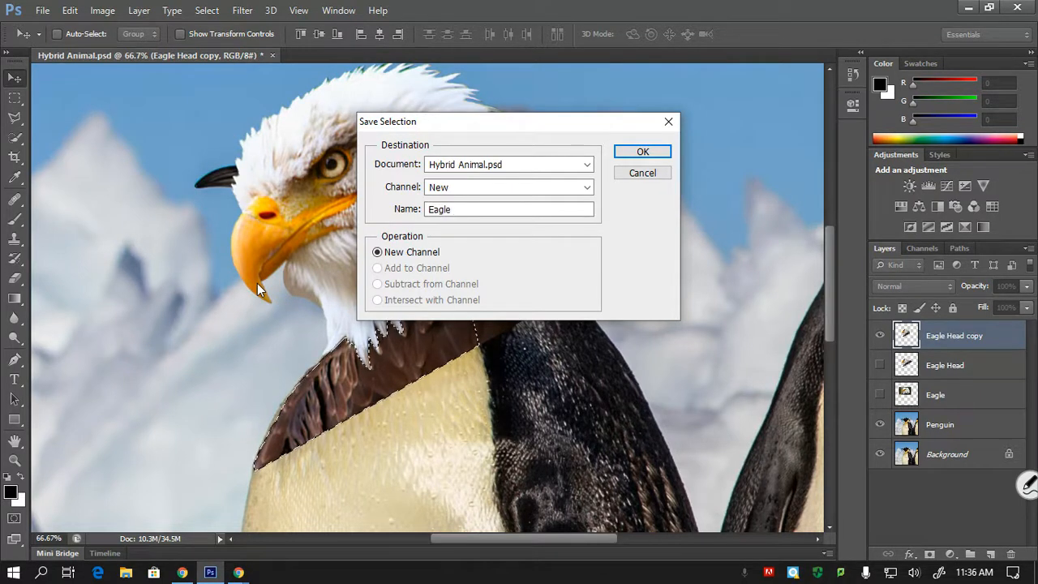
{"action": "type", "text": " Feathers"}
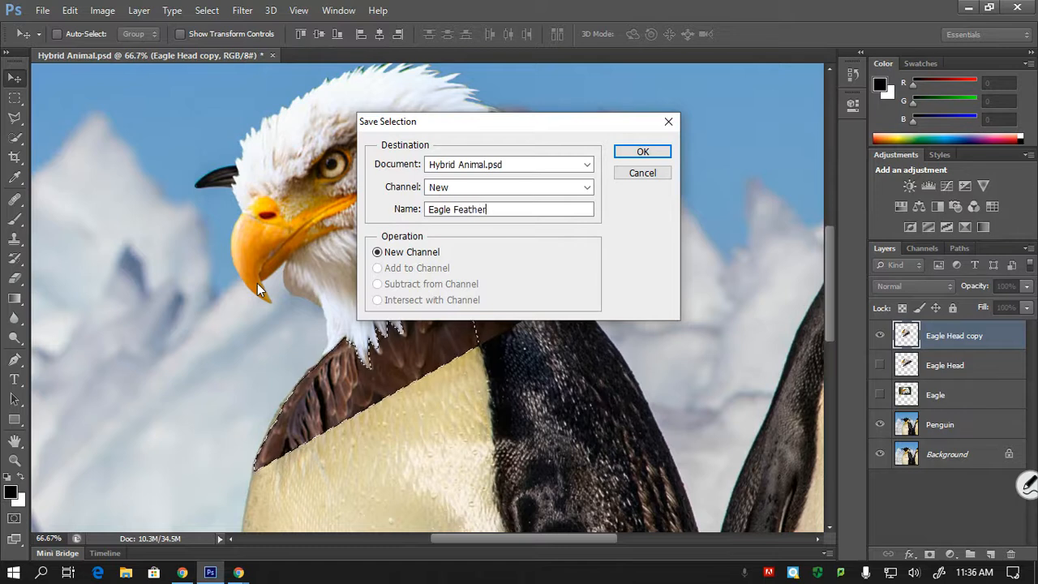
{"action": "left_click", "coordinate": [667, 155]}
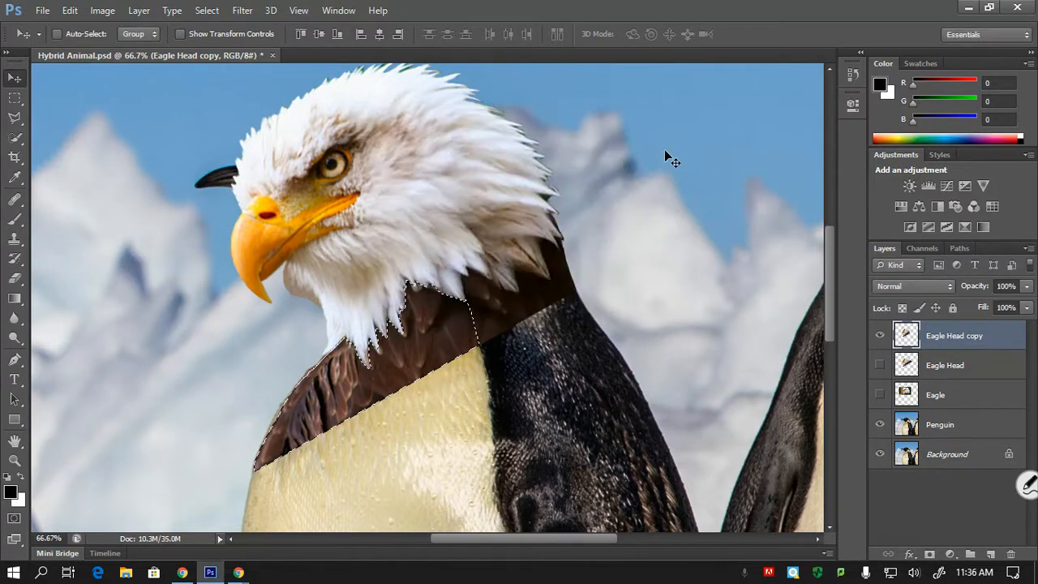
{"action": "key", "text": "ctrl+s"}
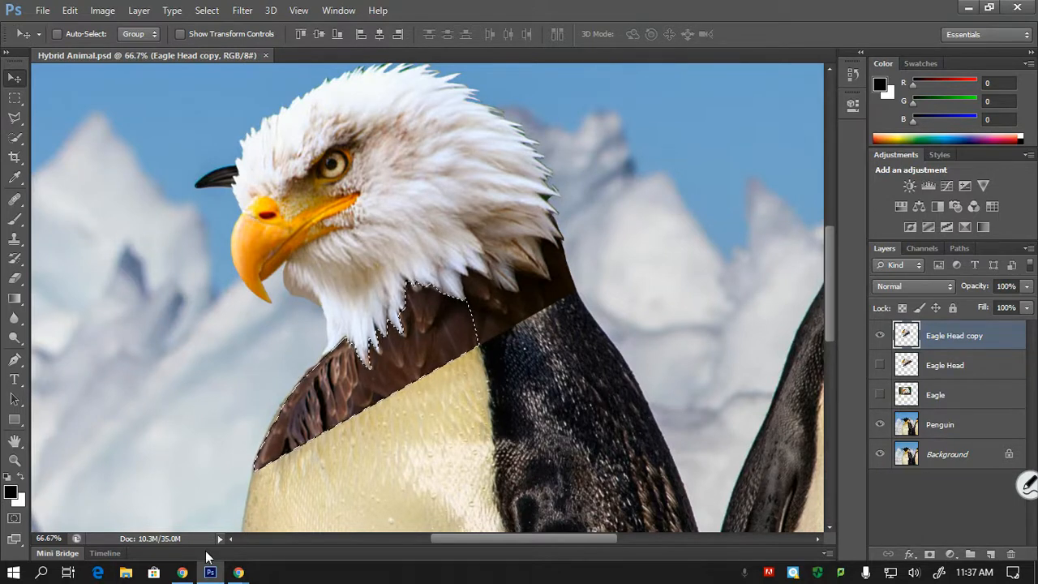
- Switch to Chrome to check the Google Meet call, and return to Photoshop
{"action": "left_click", "coordinate": [185, 577]}
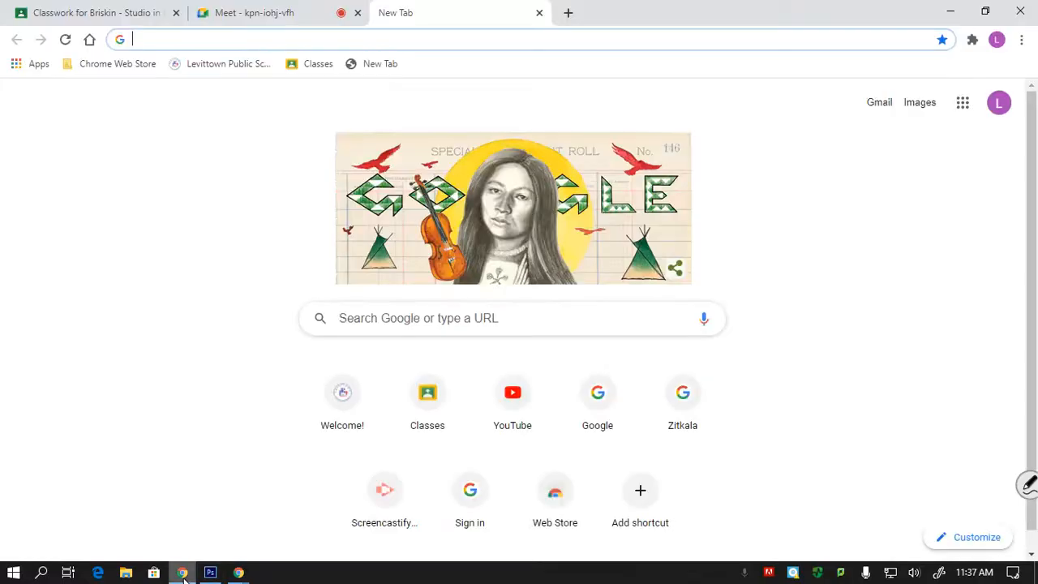
{"action": "left_click", "coordinate": [268, 16]}
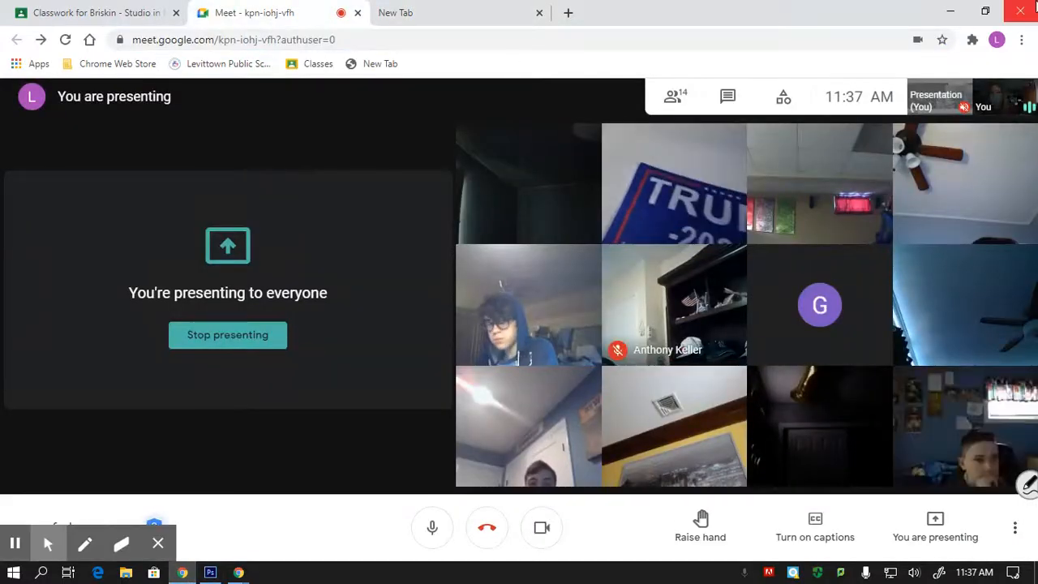
{"action": "left_click", "coordinate": [950, 12]}
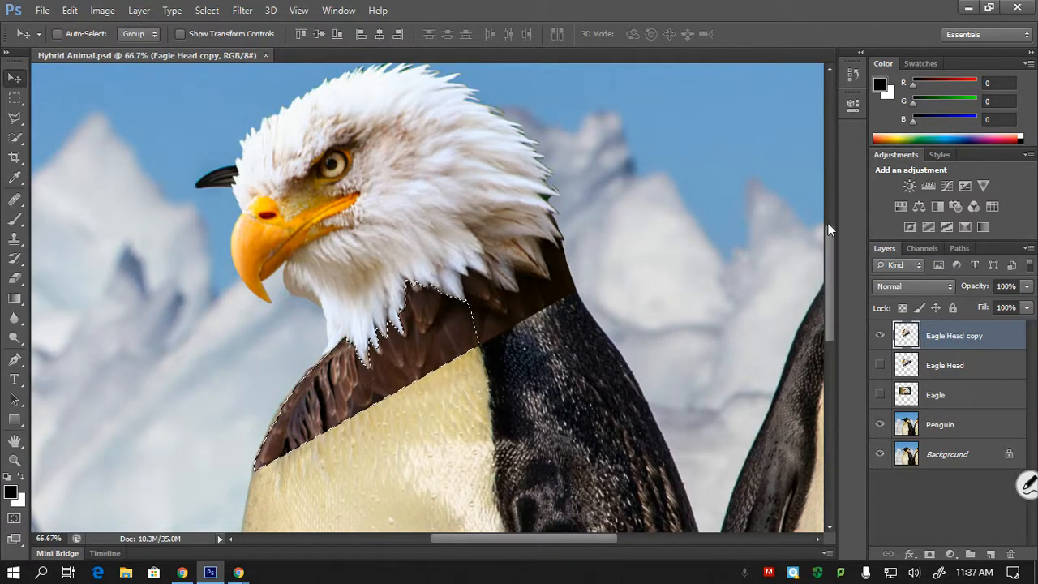
- Shift the selected neck feathers' midtones toward yellow with Color Balance, setting the yellow–blue level to -93
{"action": "left_click_drag", "start_coordinate": [831, 240], "coordinate": [831, 251]}
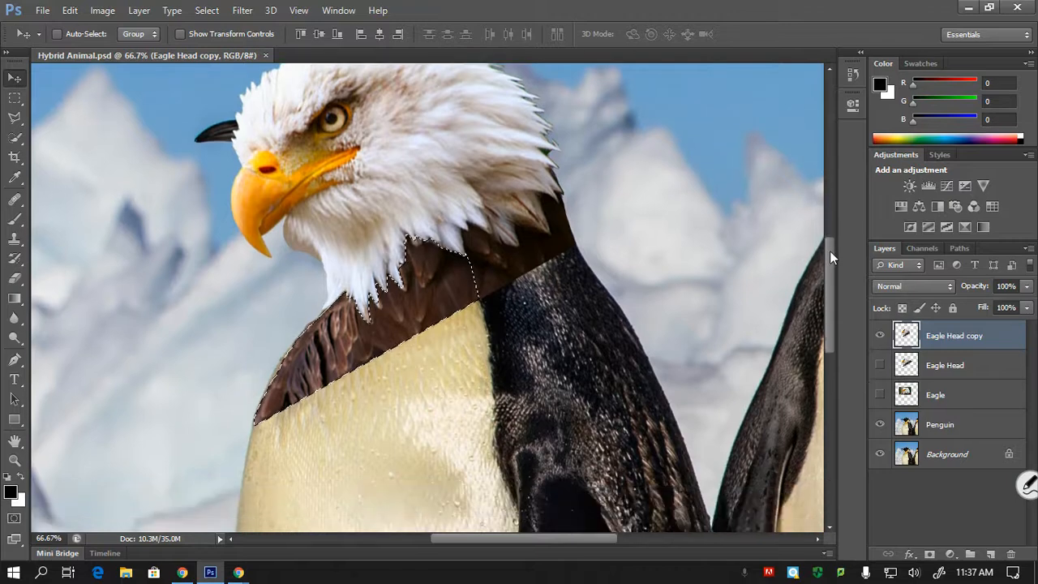
{"action": "key", "text": "ctrl+plus"}
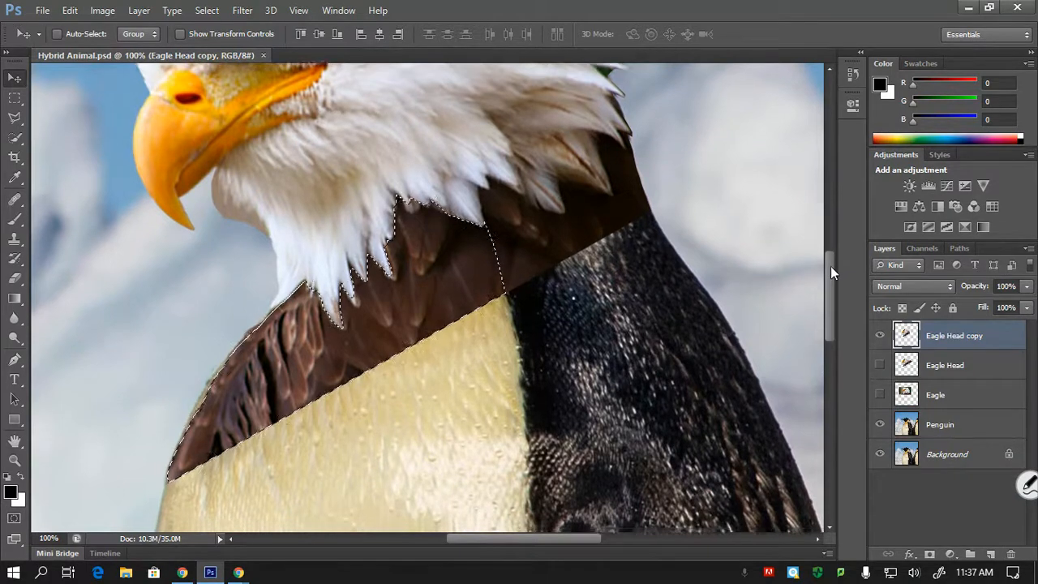
{"action": "left_click_drag", "start_coordinate": [830, 266], "coordinate": [834, 274]}
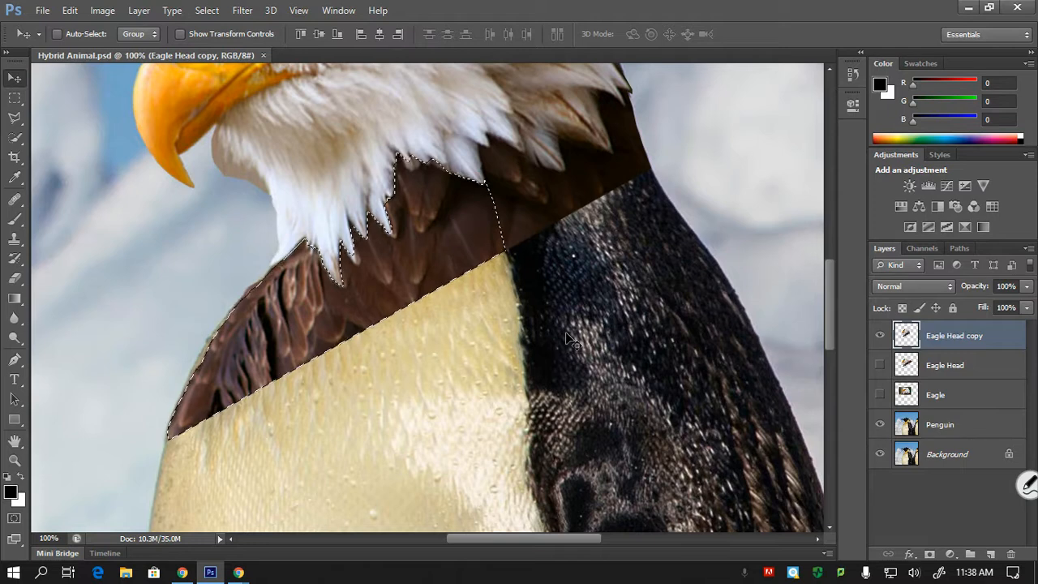
{"action": "key", "text": "ctrl+b"}
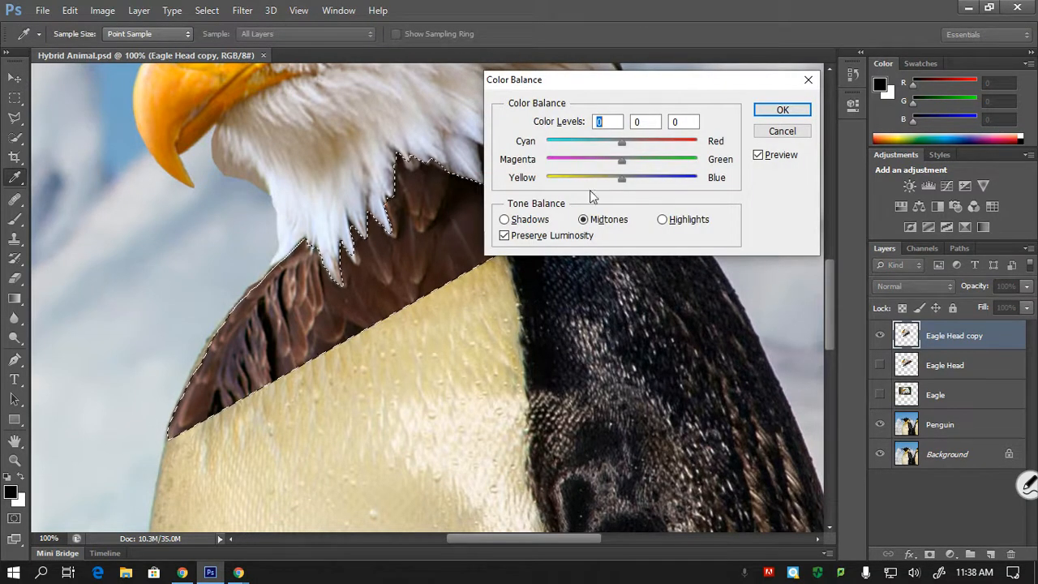
{"action": "left_click_drag", "start_coordinate": [606, 87], "coordinate": [648, 87]}
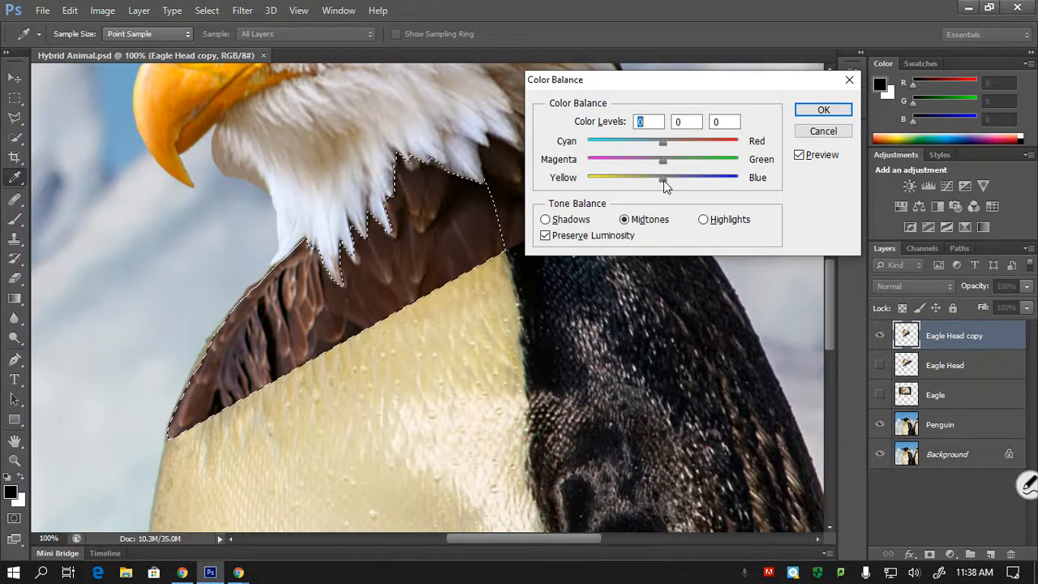
{"action": "left_click_drag", "start_coordinate": [663, 180], "coordinate": [599, 198]}
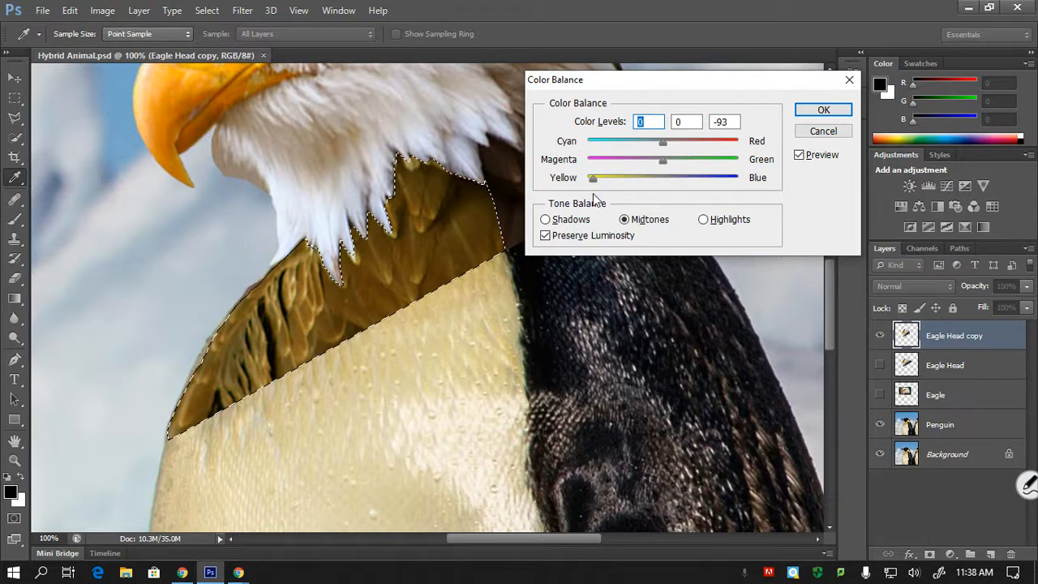
{"action": "key", "text": "Tab"}
{"action": "key", "text": "Tab"}
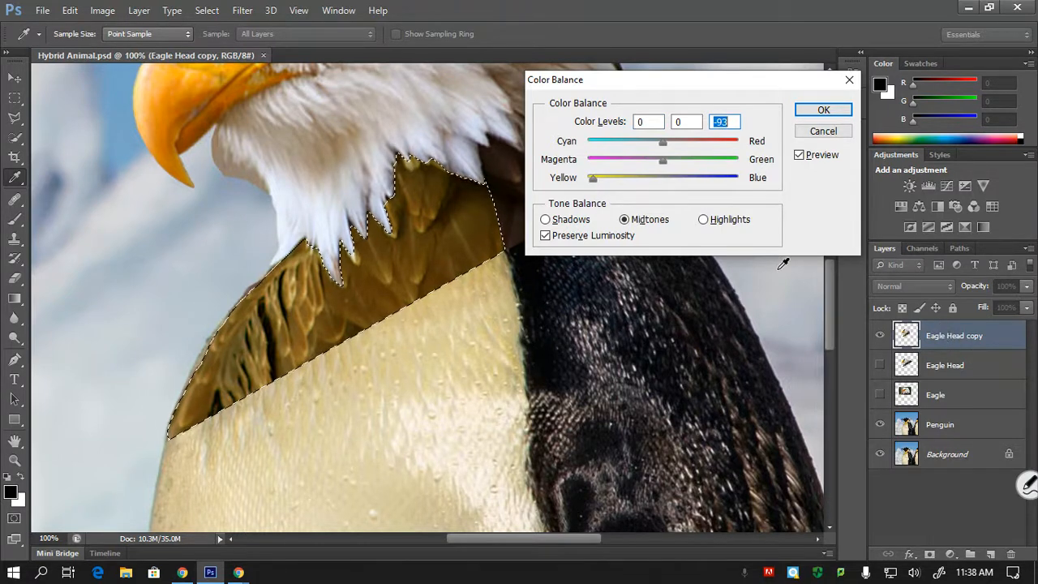
{"action": "left_click", "coordinate": [807, 118]}
{"action": "key", "text": "v"}
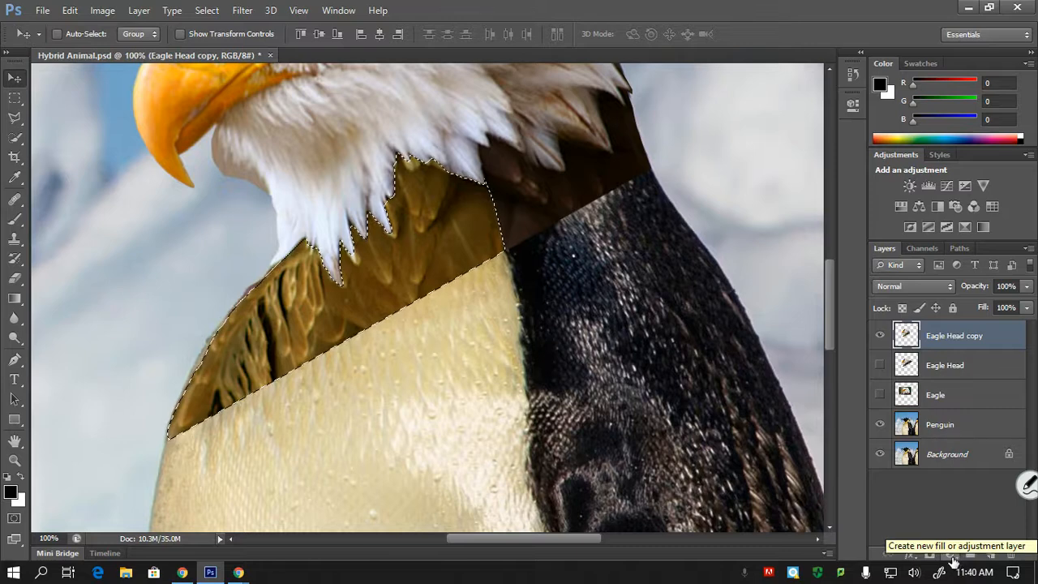
- Add a Levels adjustment layer for the selected feathers and try lowering its white input level to 139
{"action": "left_click", "coordinate": [953, 558]}
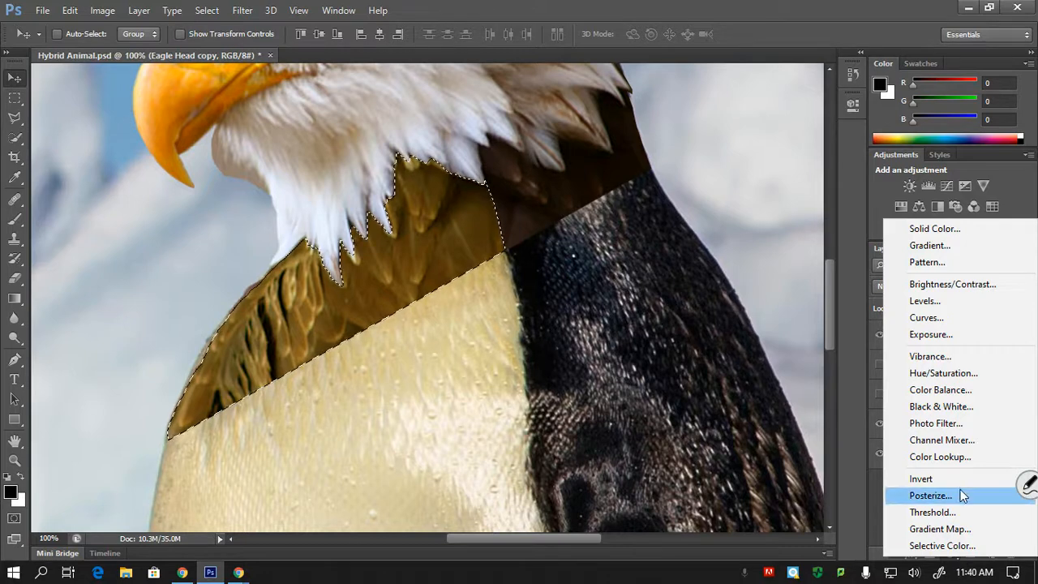
{"action": "left_click", "coordinate": [925, 301]}
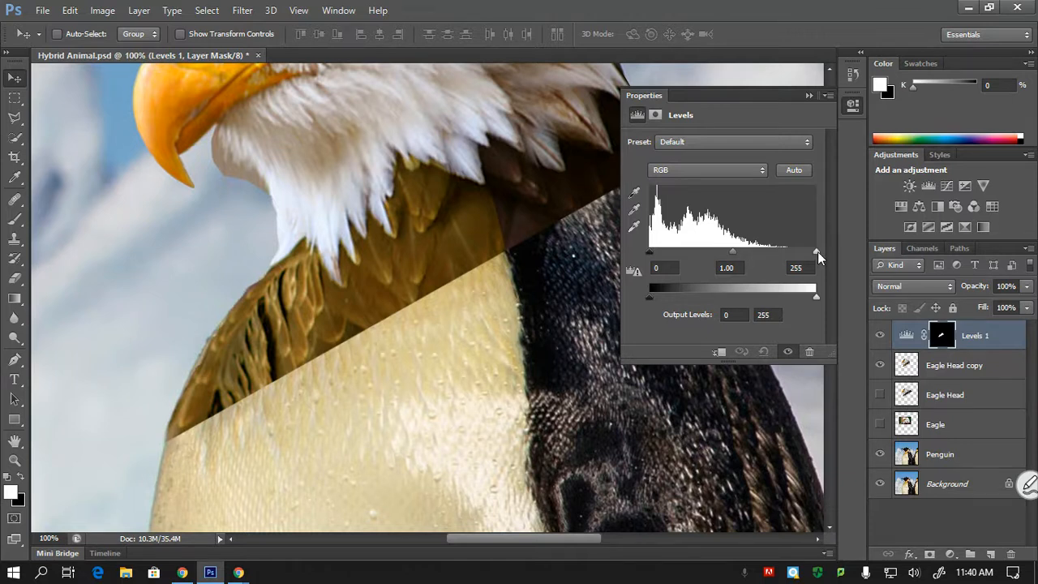
{"action": "left_click_drag", "start_coordinate": [818, 253], "coordinate": [741, 257]}
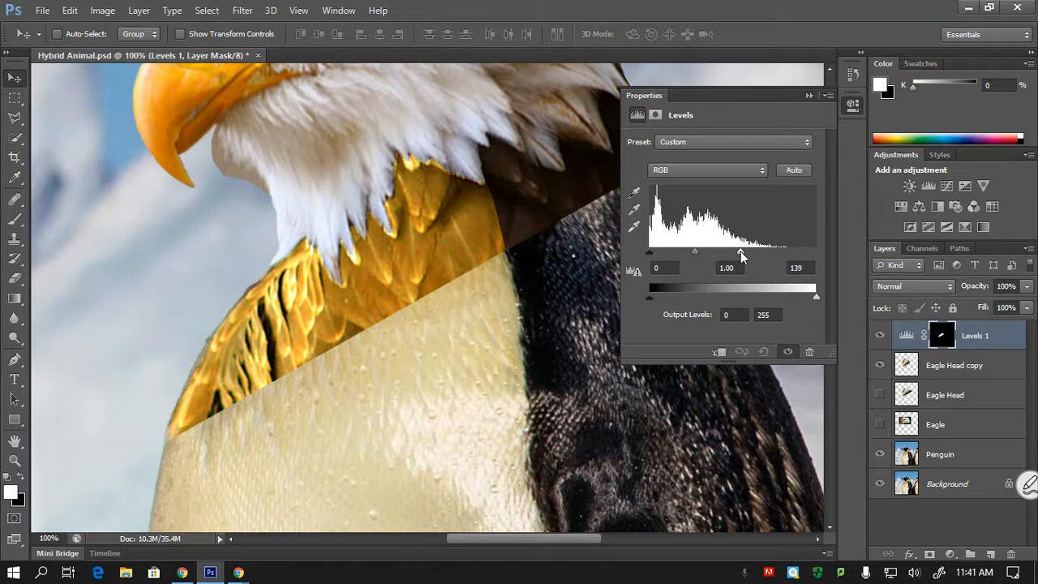
{"action": "left_click_drag", "start_coordinate": [741, 257], "coordinate": [836, 241]}
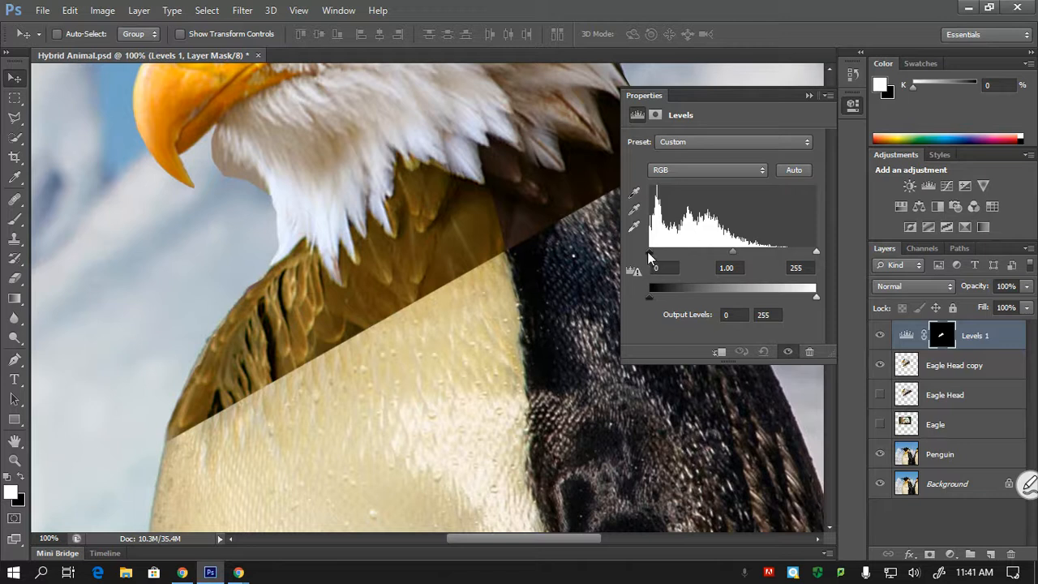
{"action": "mouse_move", "coordinate": [649, 252]}
{"action": "left_mouse_down"}
{"action": "mouse_move", "coordinate": [750, 259]}
{"action": "mouse_move", "coordinate": [637, 261]}
{"action": "left_mouse_up"}
- Brighten the neck feathers by raising the Levels midtone value to about 1.66
{"action": "mouse_move", "coordinate": [732, 253]}
{"action": "left_mouse_down"}
{"action": "mouse_move", "coordinate": [758, 249]}
{"action": "mouse_move", "coordinate": [715, 256]}
{"action": "mouse_move", "coordinate": [737, 251]}
{"action": "mouse_move", "coordinate": [720, 246]}
{"action": "left_mouse_up"}
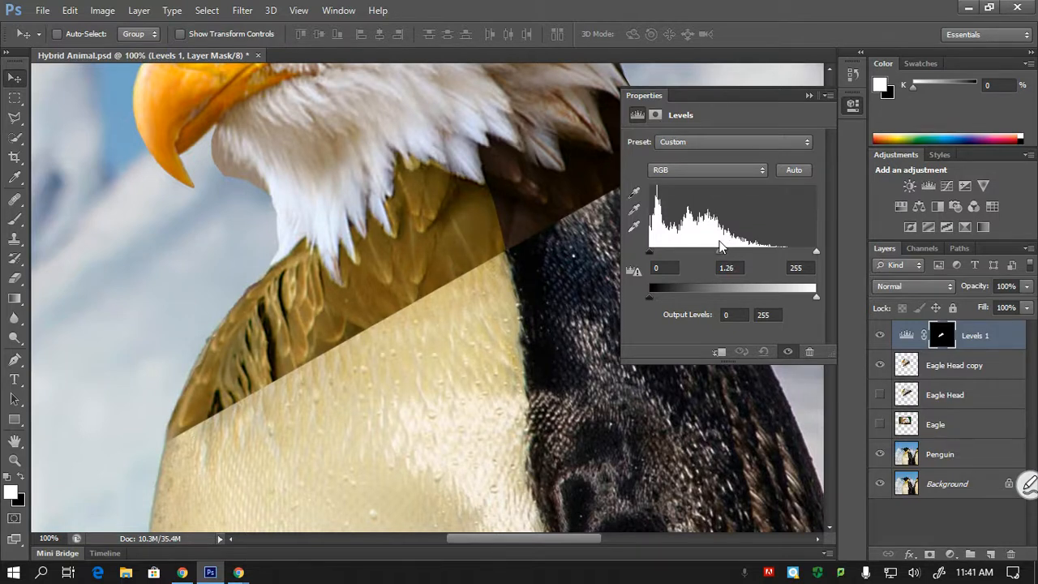
{"action": "left_click_drag", "start_coordinate": [720, 246], "coordinate": [703, 253]}
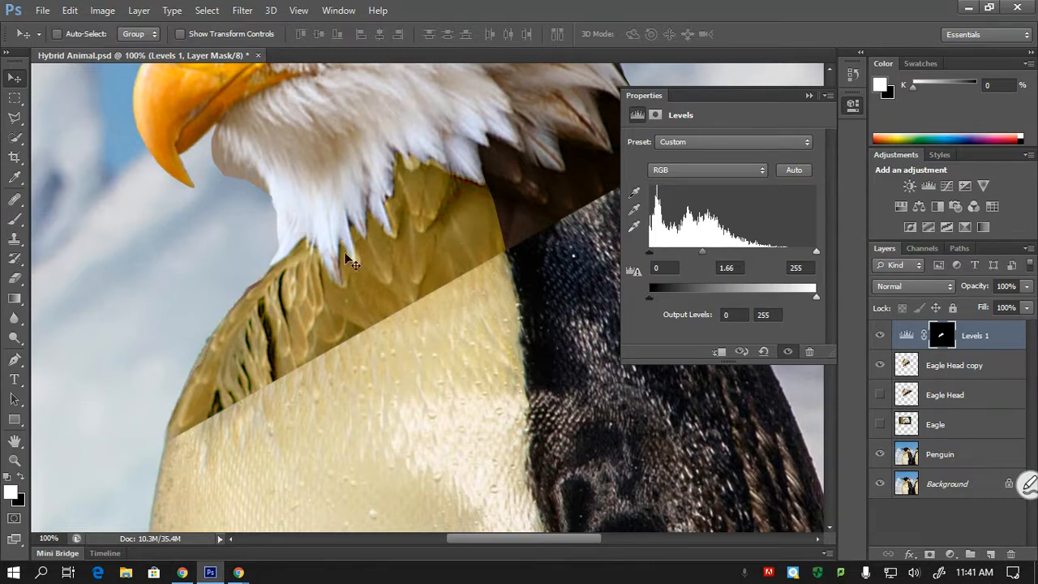
{"action": "left_click_drag", "start_coordinate": [703, 252], "coordinate": [657, 254]}
{"action": "left_click", "coordinate": [808, 96]}
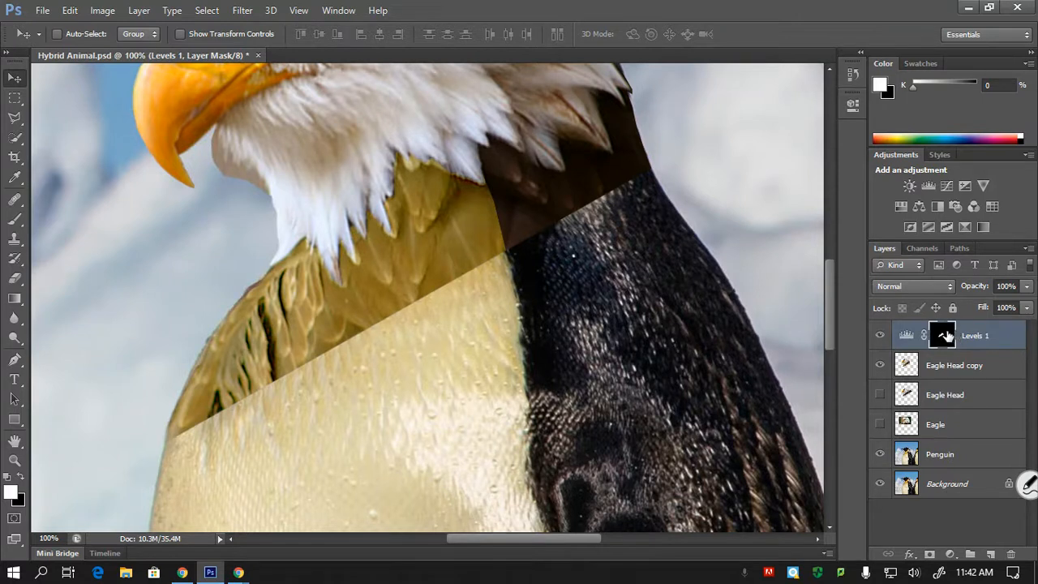
- Toggle the Levels 1 layer's visibility to compare the neck feathers before and after the adjustment
{"action": "left_click", "coordinate": [880, 339]}
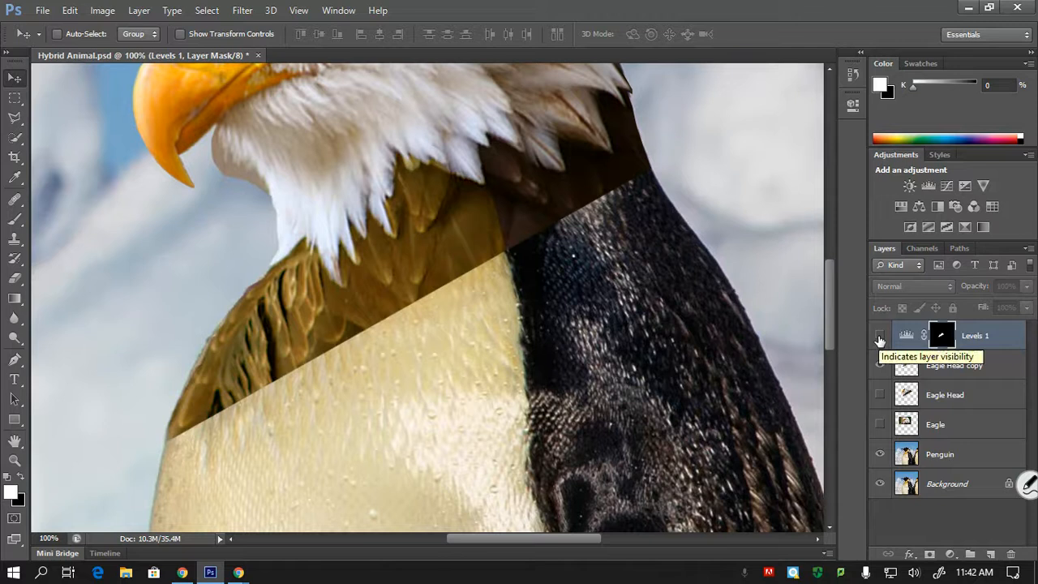
{"action": "left_click", "coordinate": [880, 339]}
{"action": "left_click", "coordinate": [880, 339]}
{"action": "left_click", "coordinate": [880, 339]}
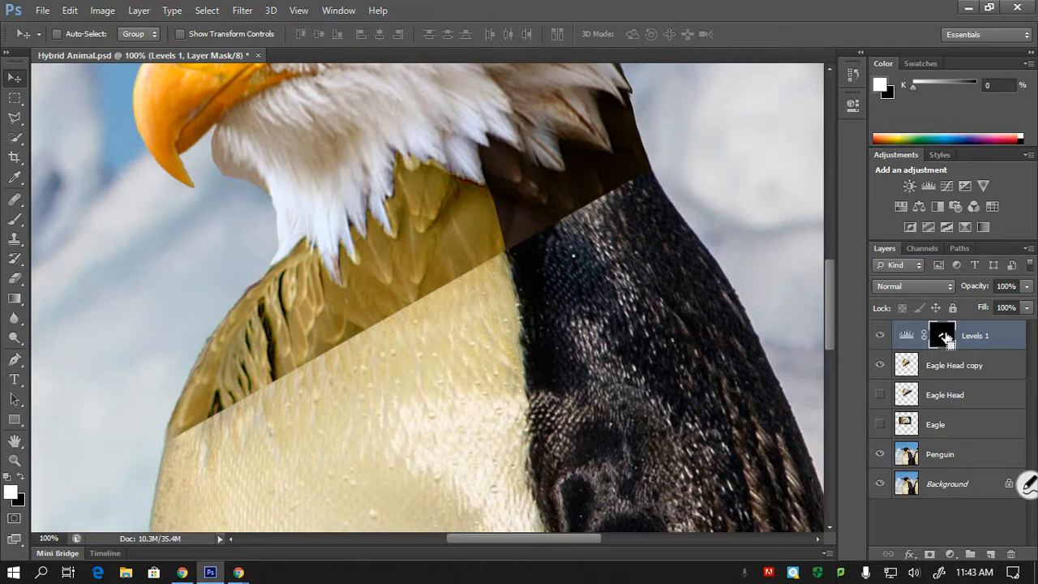
- Load the Levels 1 mask as a selection and add an Exposure adjustment layer above Eagle Head copy
{"action": "left_click", "coordinate": [943, 335], "text": "ctrl"}
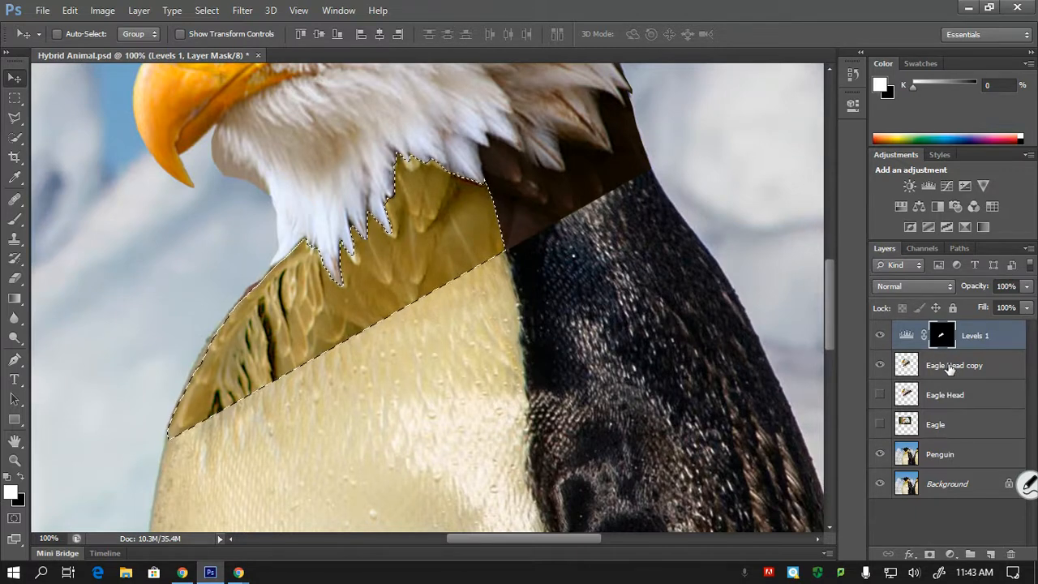
{"action": "left_click", "coordinate": [926, 376]}
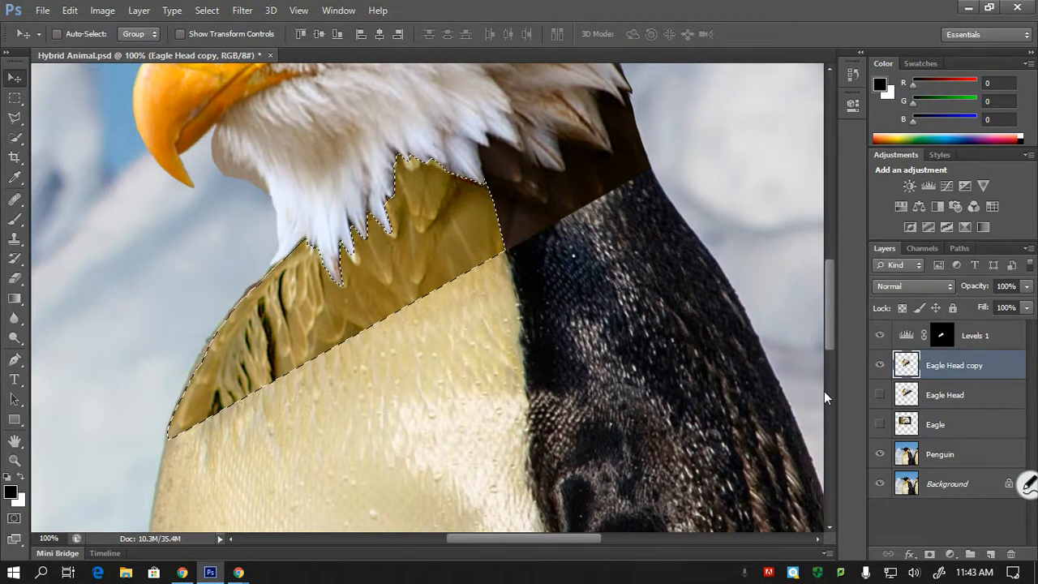
{"action": "left_click", "coordinate": [951, 556]}
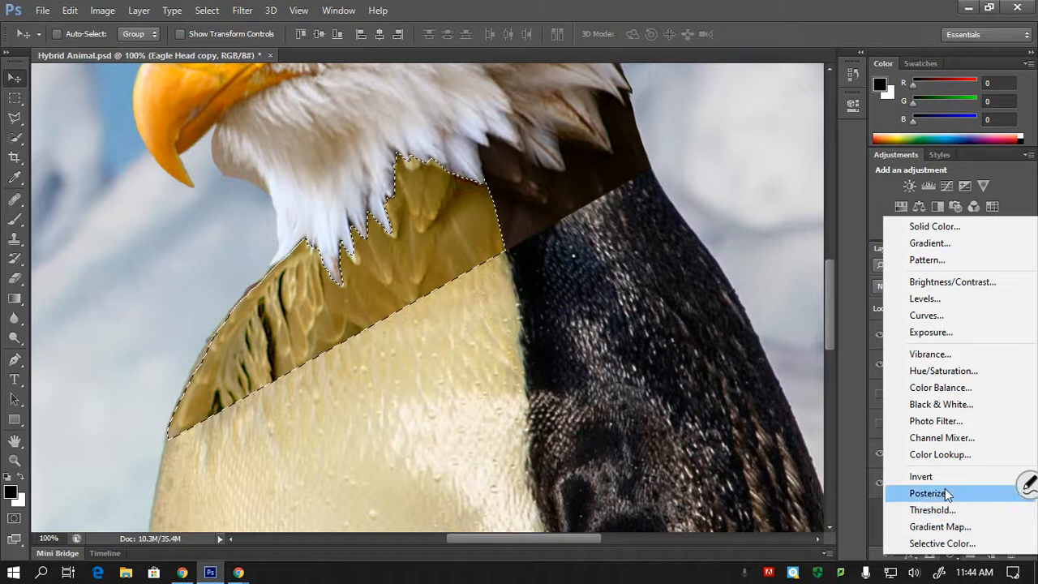
{"action": "left_click", "coordinate": [959, 333]}
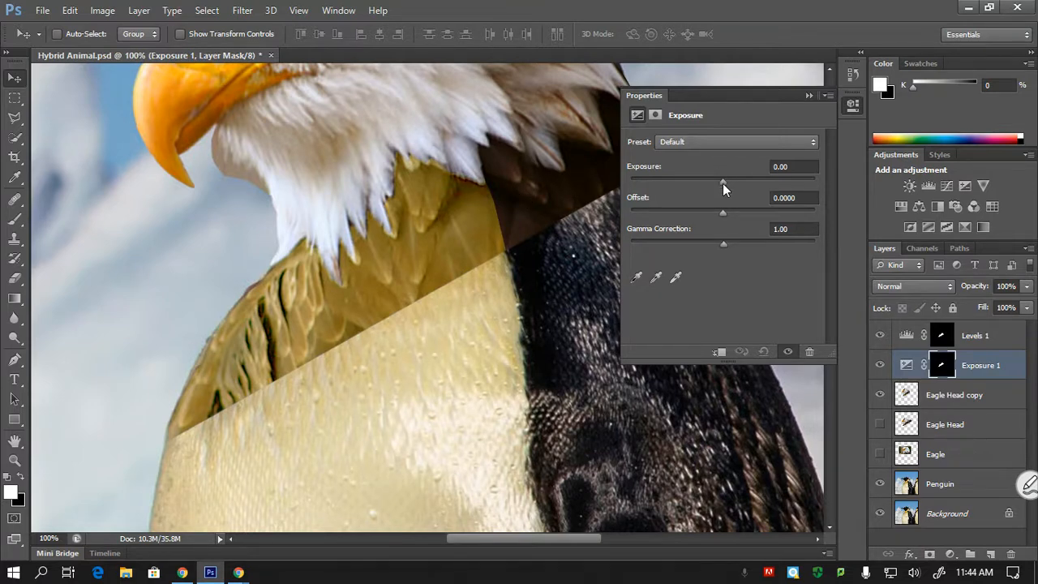
- Try an exposure of -1.05 and an offset of -0.0207 on the feathers, resetting each to 0
{"action": "mouse_move", "coordinate": [722, 182]}
{"action": "left_mouse_down"}
{"action": "mouse_move", "coordinate": [757, 185]}
{"action": "mouse_move", "coordinate": [707, 192]}
{"action": "left_mouse_up"}
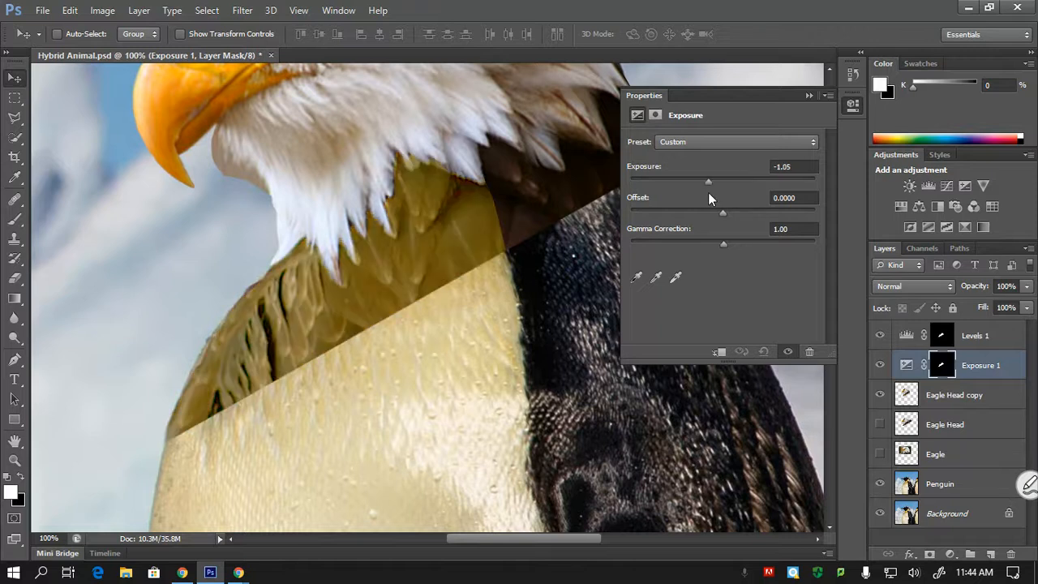
{"action": "left_click", "coordinate": [790, 167]}
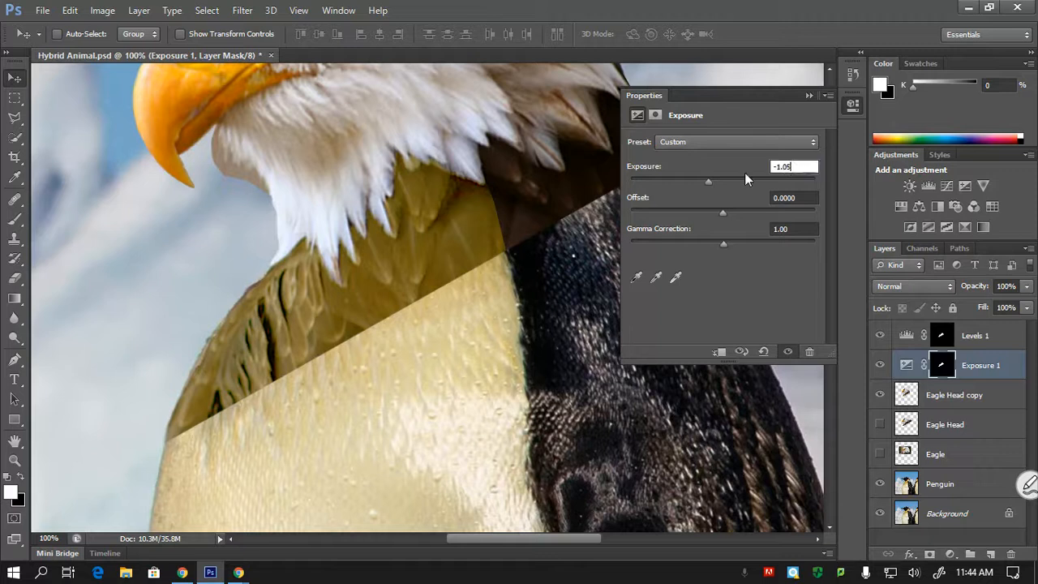
{"action": "type", "text": "0"}
{"action": "left_click_drag", "start_coordinate": [804, 167], "coordinate": [724, 166]}
{"action": "type", "text": "0"}
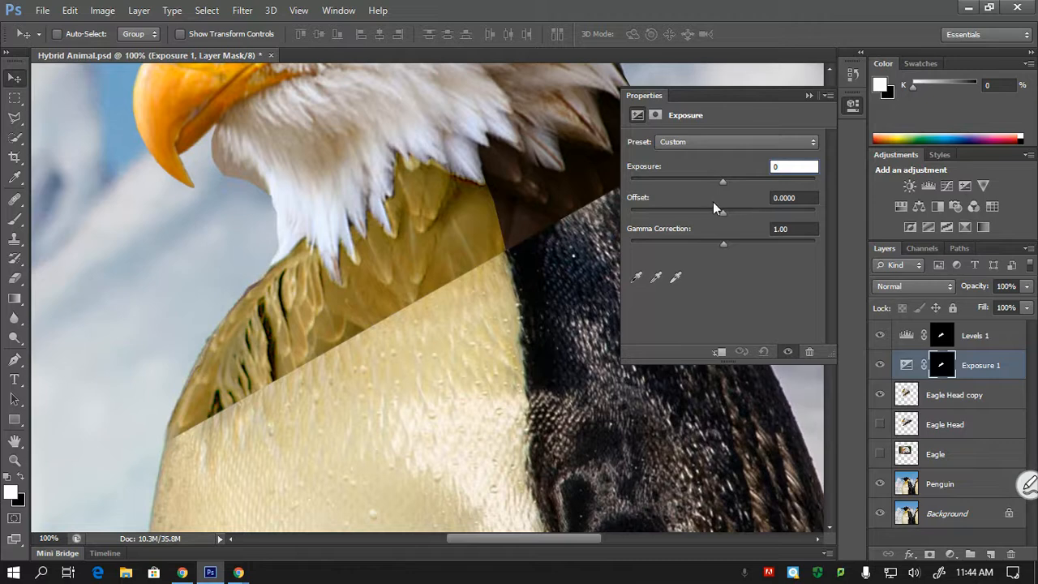
{"action": "left_click_drag", "start_coordinate": [725, 213], "coordinate": [718, 213]}
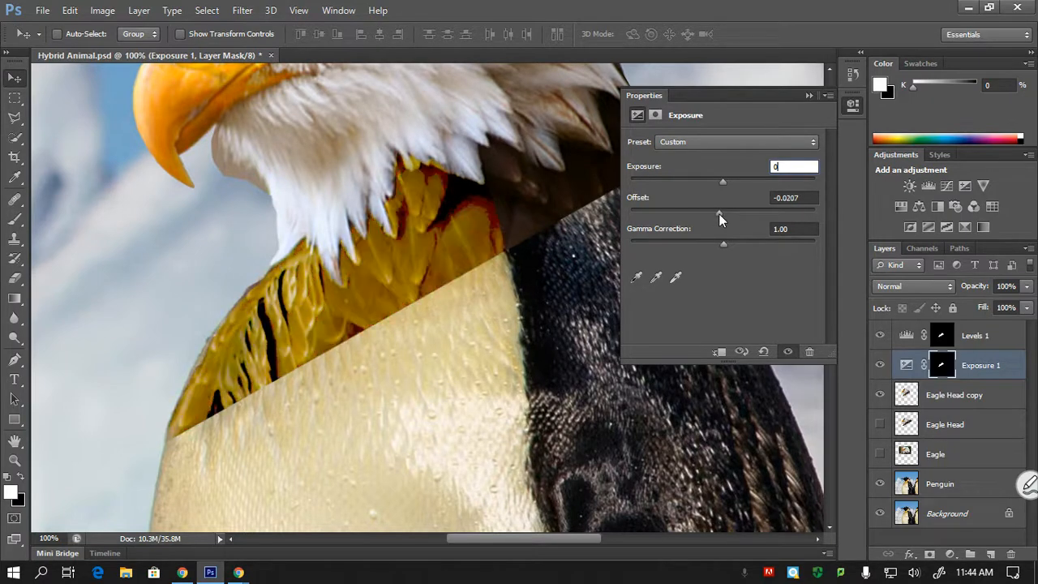
{"action": "left_click", "coordinate": [799, 202]}
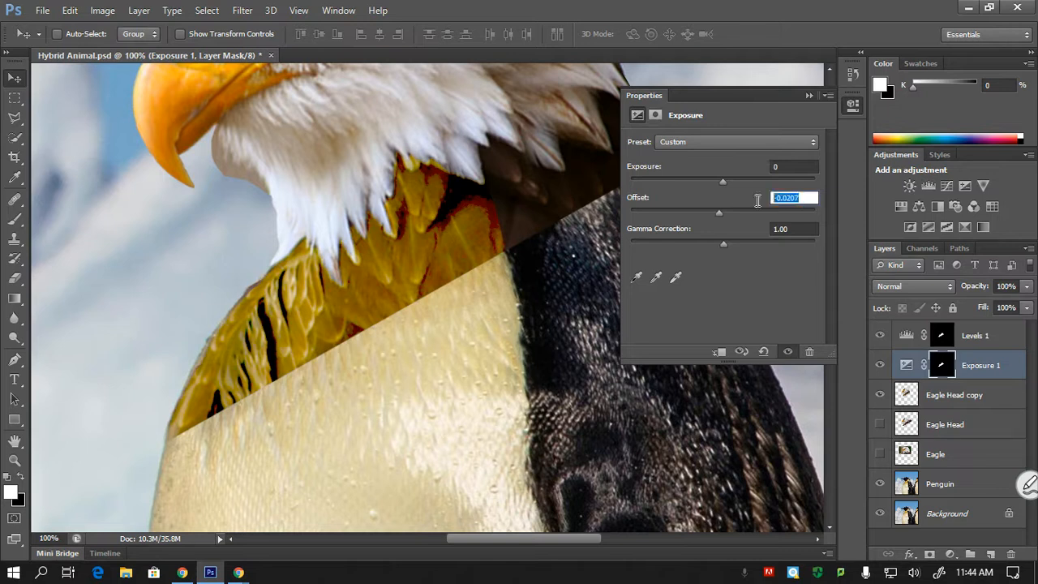
{"action": "type", "text": "0"}
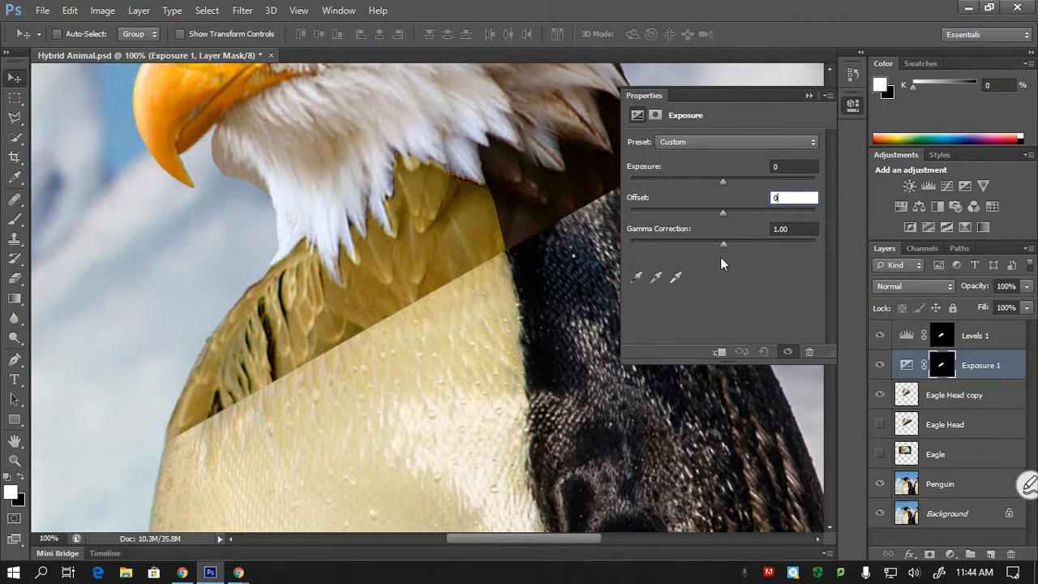
- Lighten the neck feathers by setting the Exposure layer's gamma correction to 1.73
{"action": "left_click_drag", "start_coordinate": [725, 243], "coordinate": [687, 239]}
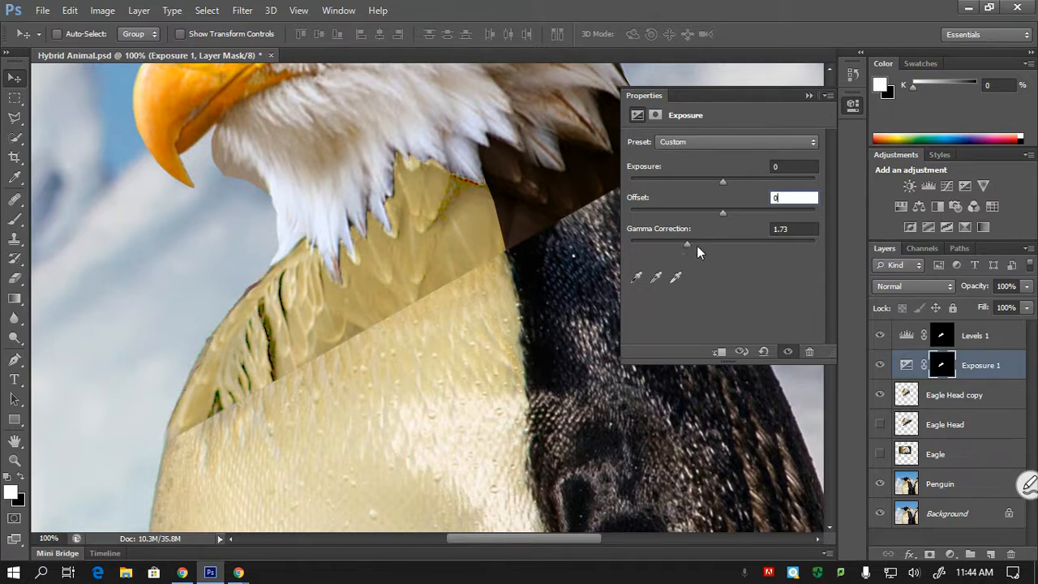
{"action": "left_click", "coordinate": [808, 96]}
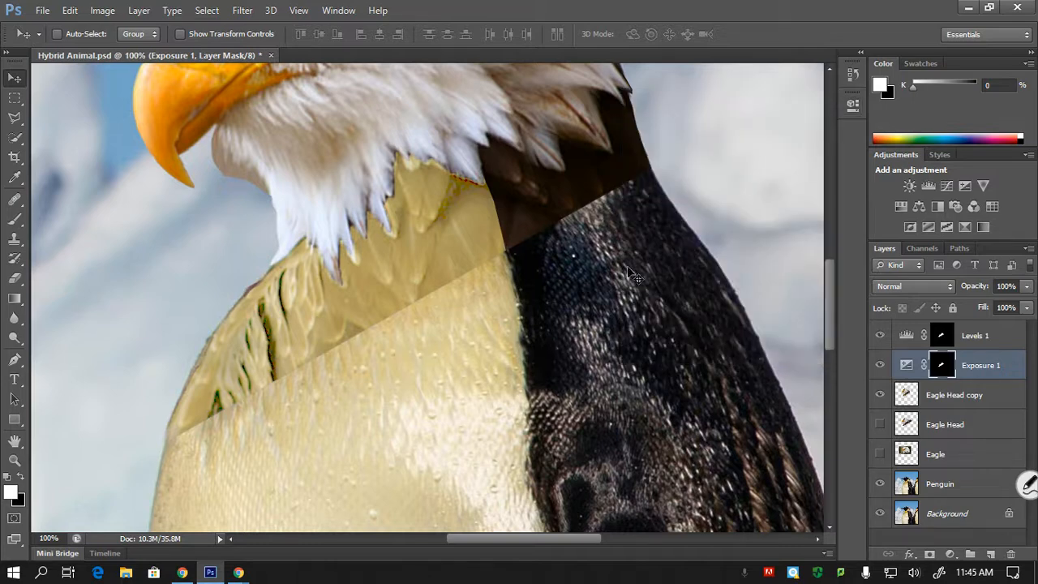
{"action": "left_click_drag", "start_coordinate": [824, 276], "coordinate": [826, 252]}
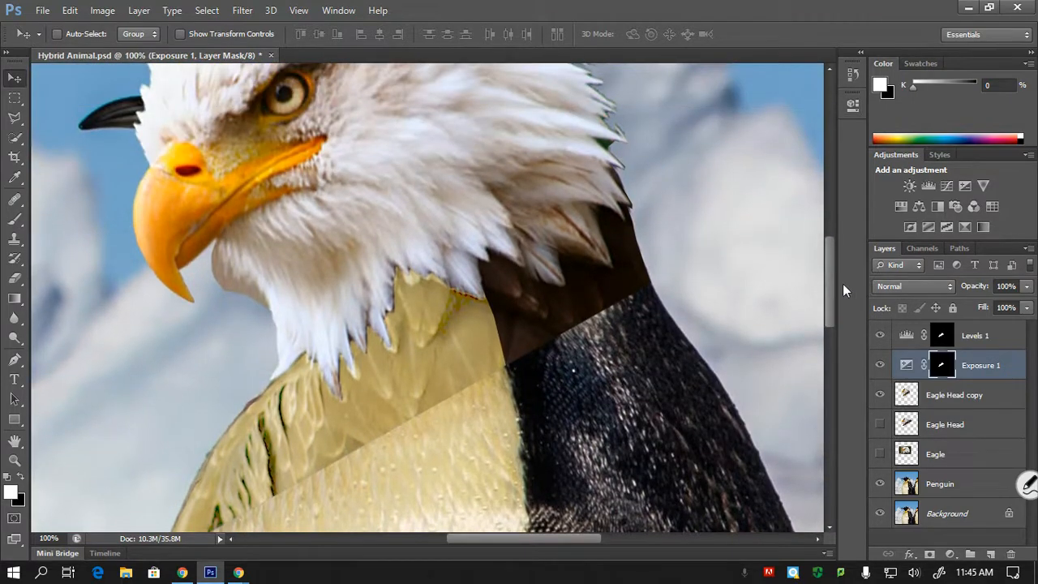
- Load the saved Eagle Feathers channel as a new selection with the Eagle Head copy layer active
{"action": "left_click", "coordinate": [926, 397]}
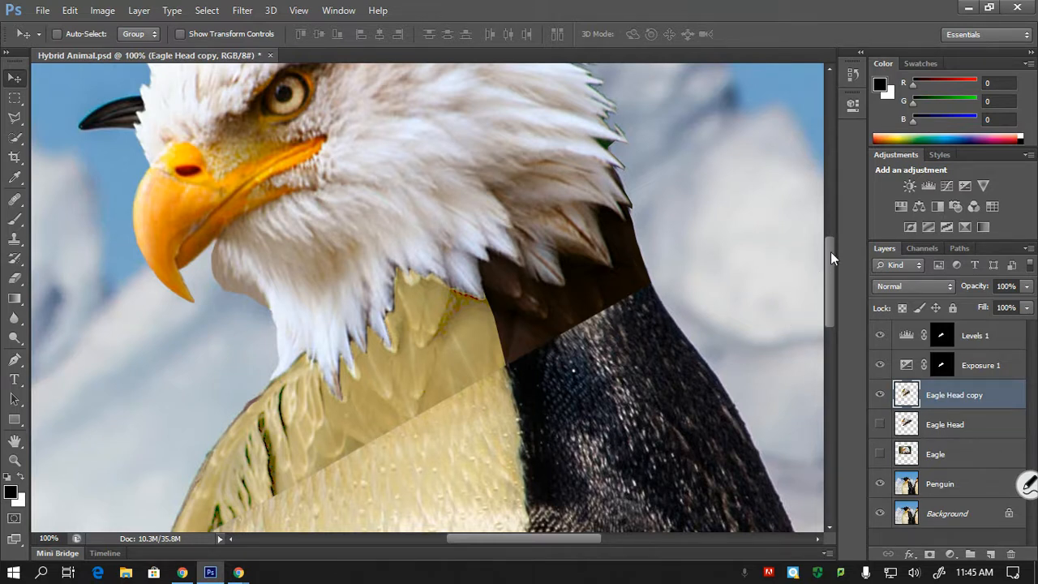
{"action": "left_click_drag", "start_coordinate": [830, 251], "coordinate": [831, 277]}
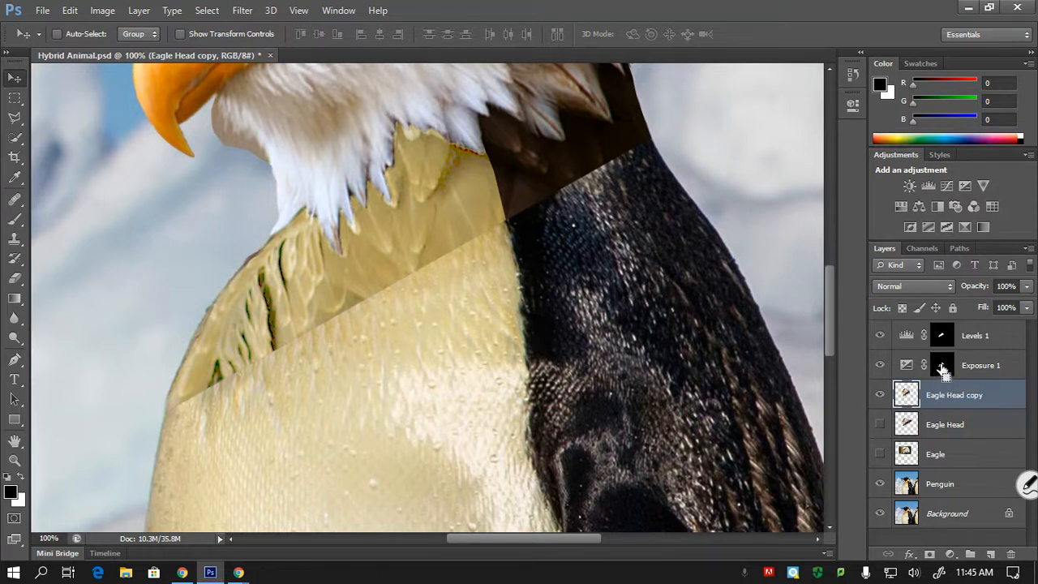
{"action": "left_click", "coordinate": [942, 369], "text": "ctrl"}
{"action": "key", "text": "ctrl+d"}
{"action": "left_click", "coordinate": [199, 12]}
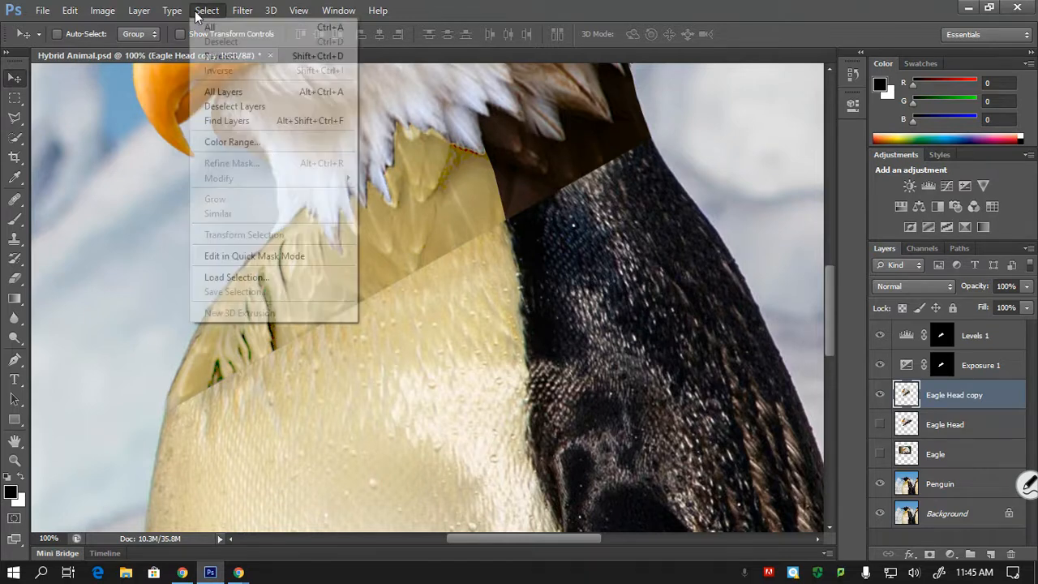
{"action": "left_click", "coordinate": [256, 278]}
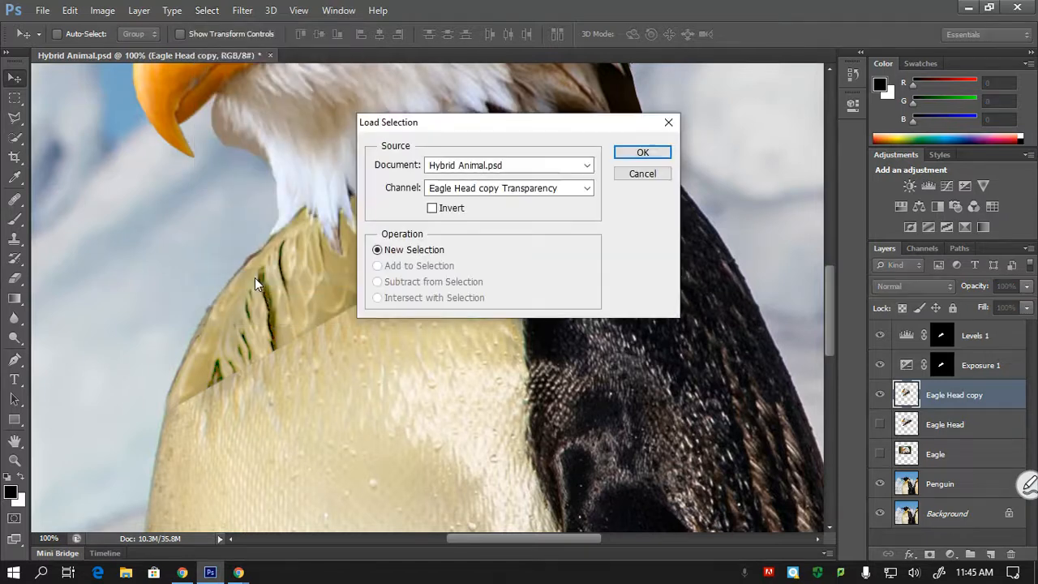
{"action": "left_click", "coordinate": [460, 192]}
{"action": "left_click", "coordinate": [465, 228]}
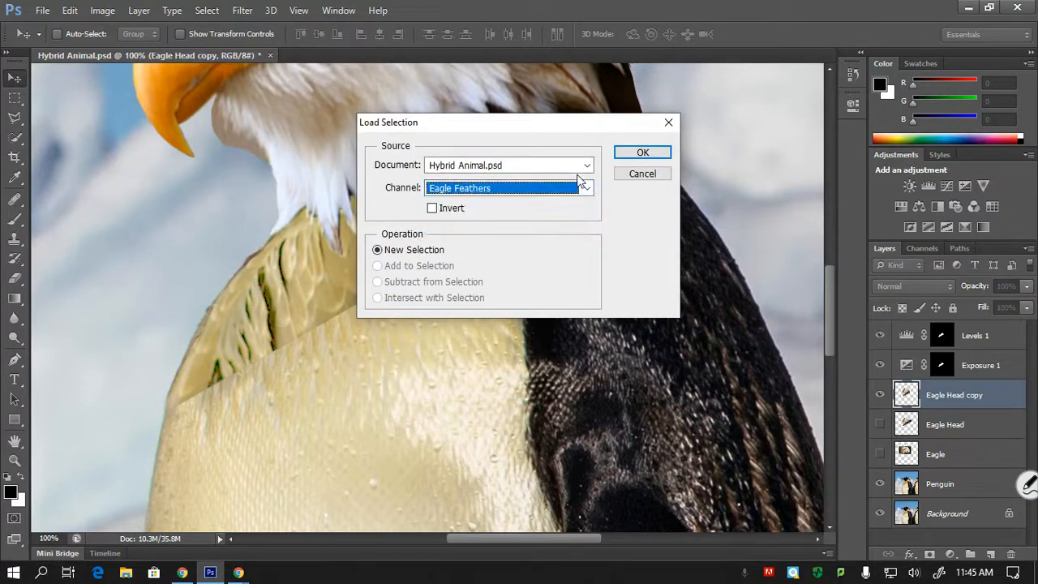
{"action": "left_click", "coordinate": [642, 152]}
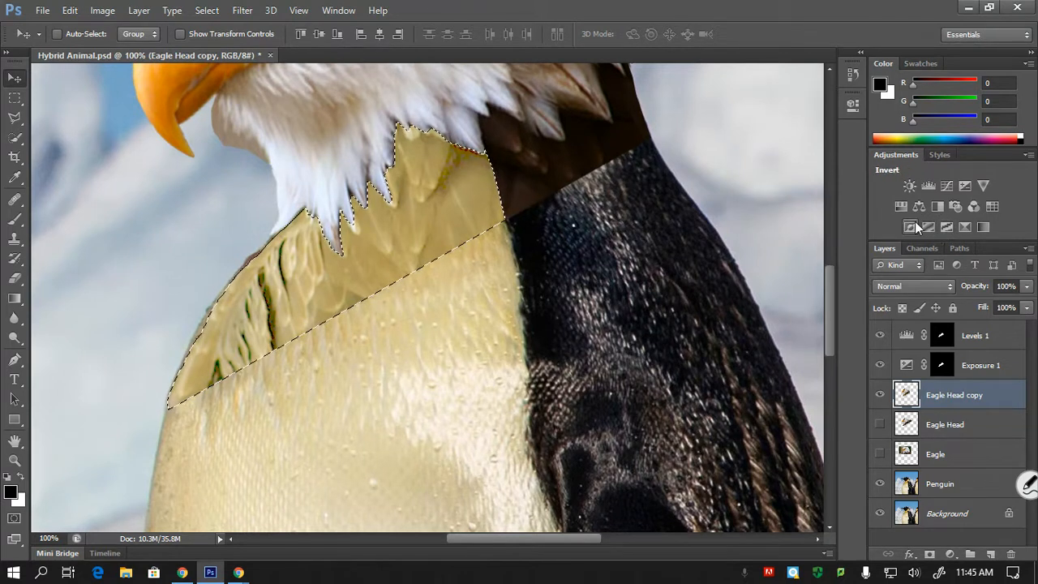
- Try an unmasked Hue/Saturation adjustment layer over the image with hue +17, saturation -4 and lightness -14
{"action": "key", "text": "ctrl+d"}
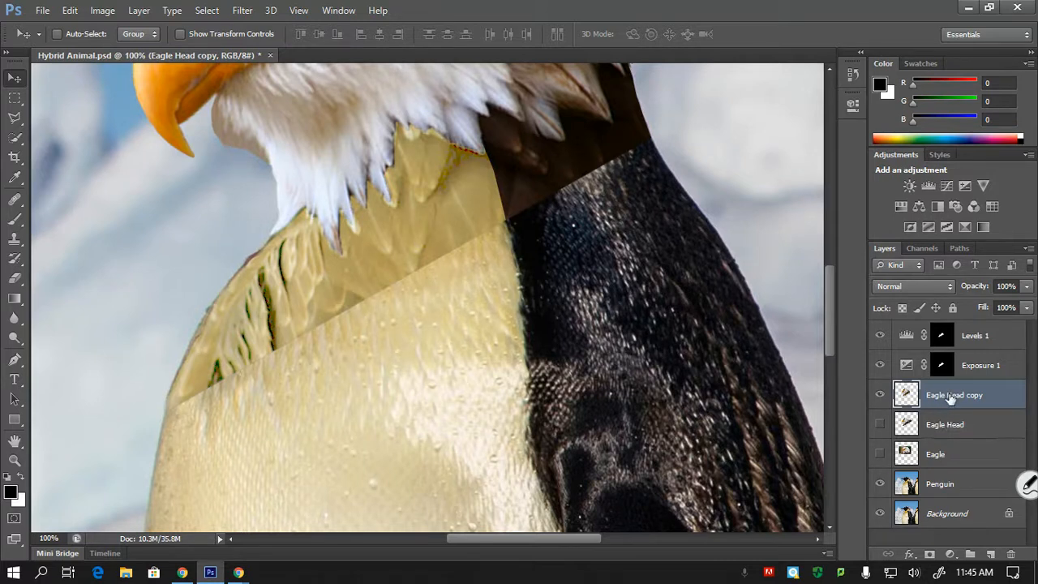
{"action": "left_click", "coordinate": [950, 556]}
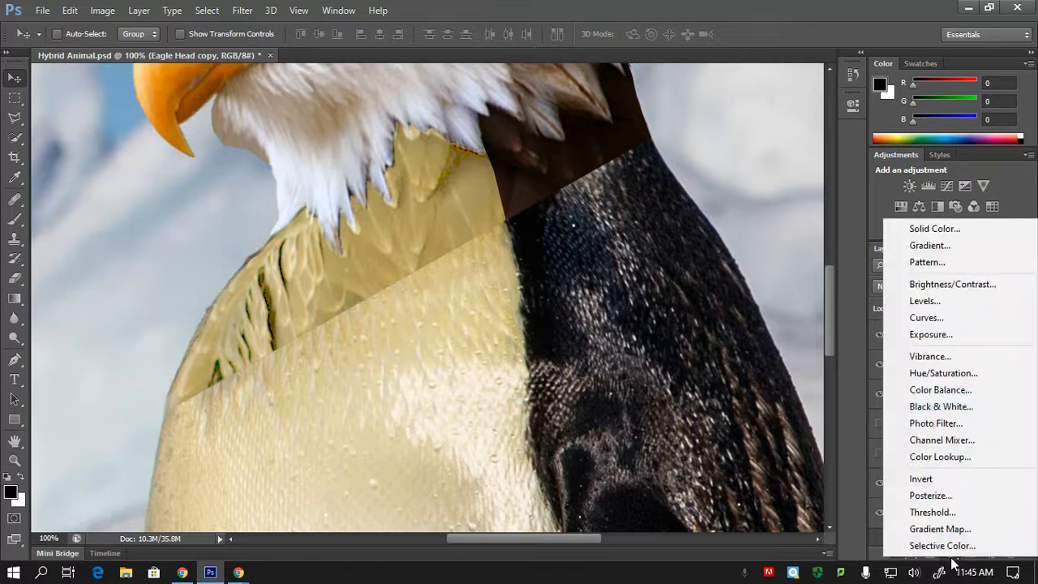
{"action": "left_click", "coordinate": [941, 375]}
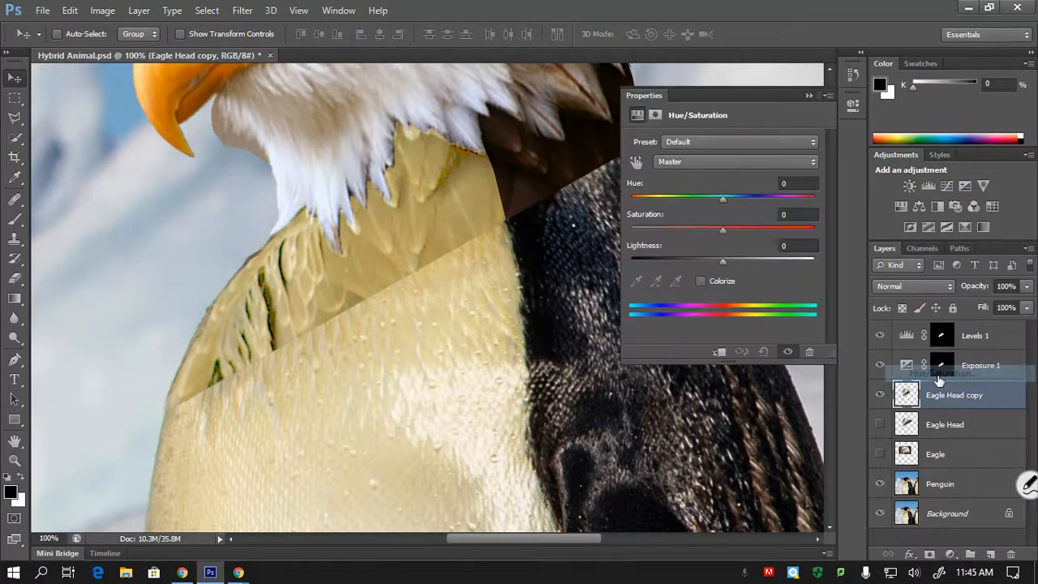
{"action": "key", "text": "ctrl+minus"}
{"action": "key", "text": "ctrl+minus"}
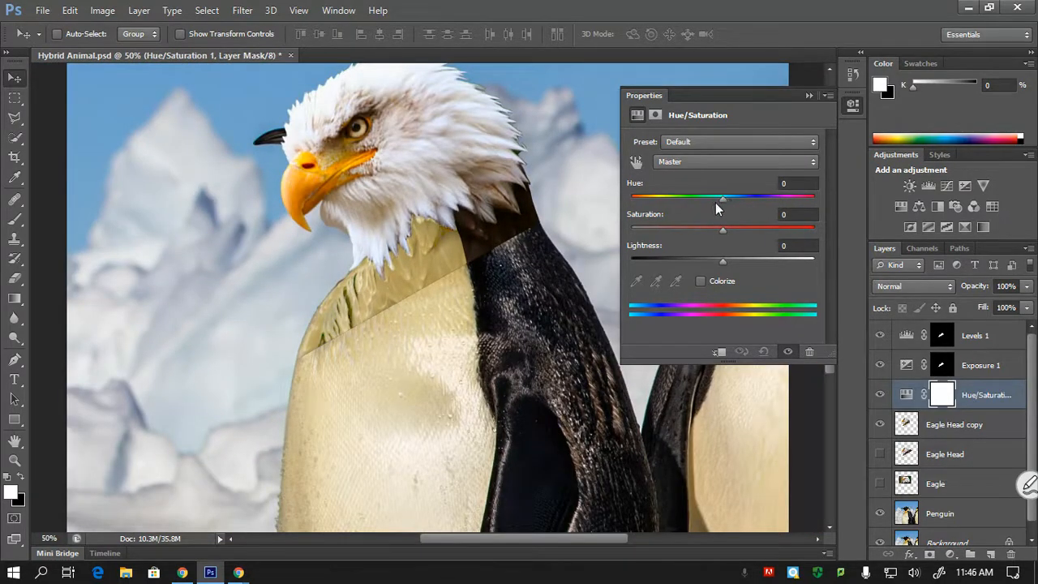
{"action": "left_click_drag", "start_coordinate": [723, 199], "coordinate": [735, 218]}
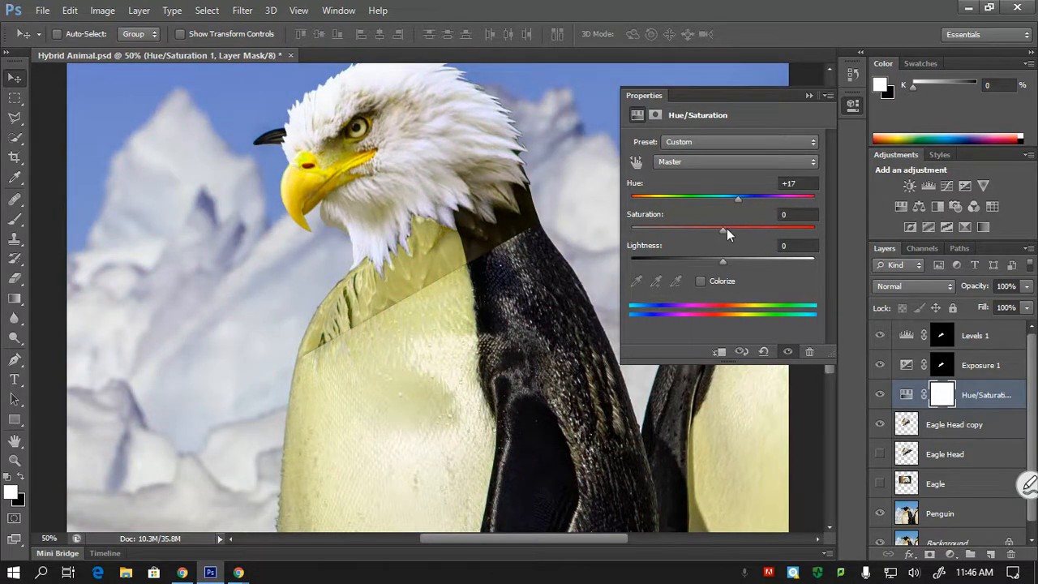
{"action": "mouse_move", "coordinate": [738, 201]}
{"action": "left_mouse_down"}
{"action": "mouse_move", "coordinate": [758, 194]}
{"action": "mouse_move", "coordinate": [738, 208]}
{"action": "left_mouse_up"}
{"action": "left_click_drag", "start_coordinate": [722, 232], "coordinate": [710, 270]}
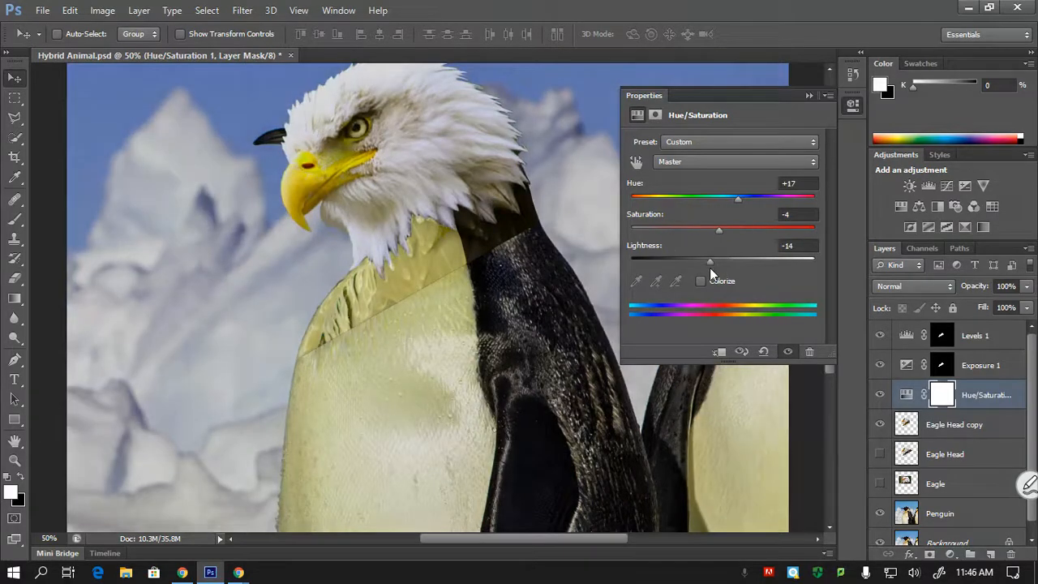
- Delete the Hue/Saturation adjustment layer
{"action": "left_click", "coordinate": [808, 97]}
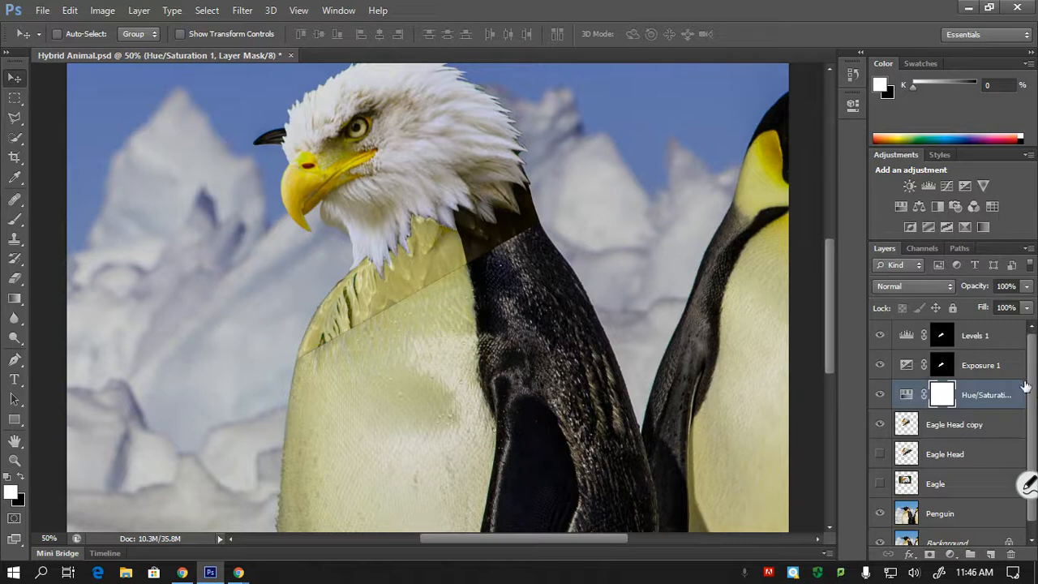
{"action": "scroll", "coordinate": [989, 399], "scroll_direction": "down", "scroll_amount": 1}
{"action": "left_click_drag", "start_coordinate": [981, 385], "coordinate": [1010, 554]}
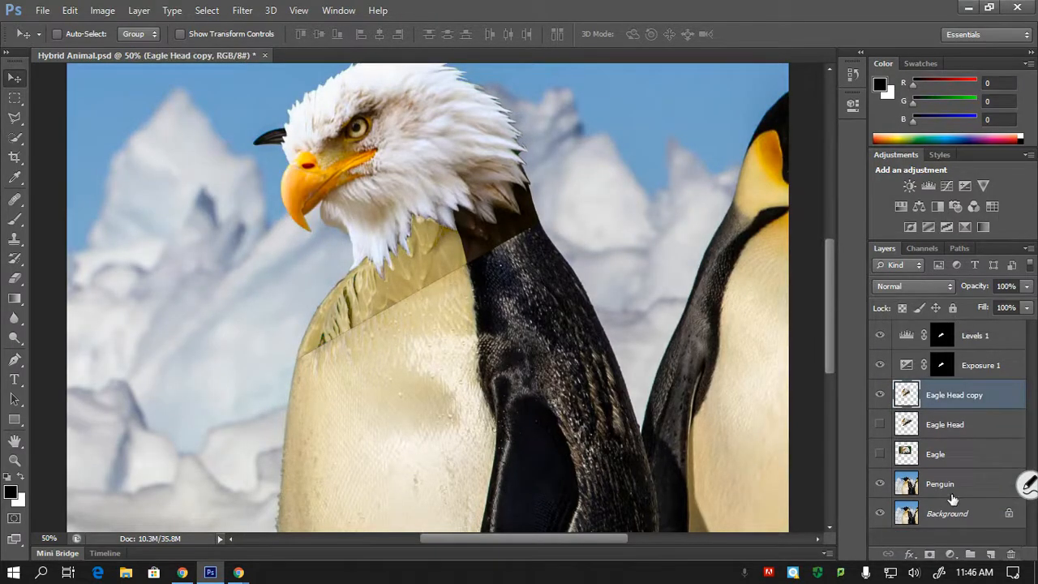
- Load the Exposure 1 mask as a selection and add a Selective Color adjustment layer above Eagle Head copy
{"action": "left_click", "coordinate": [942, 365], "text": "ctrl"}
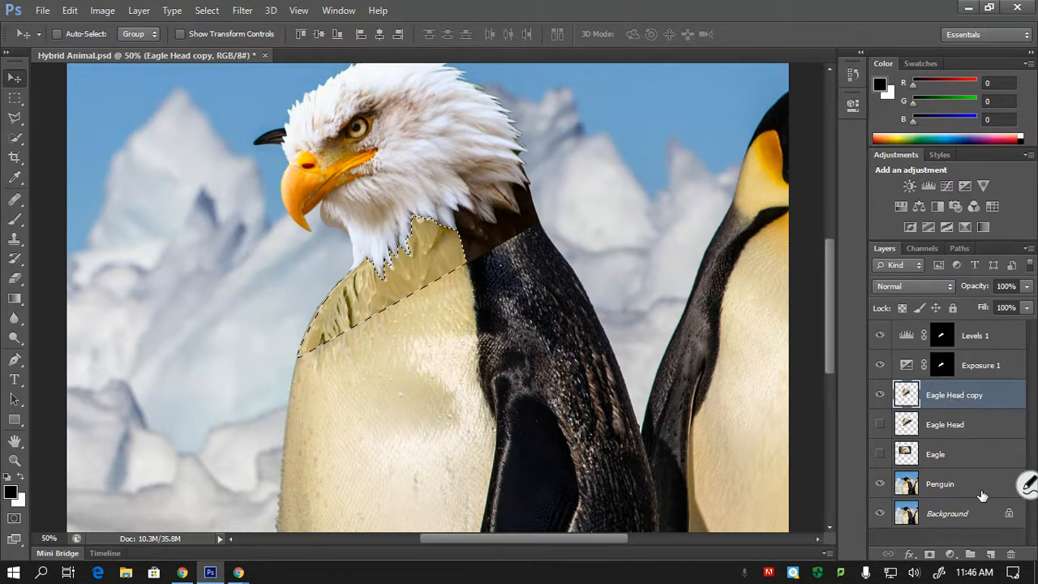
{"action": "key", "text": "ctrl+plus"}
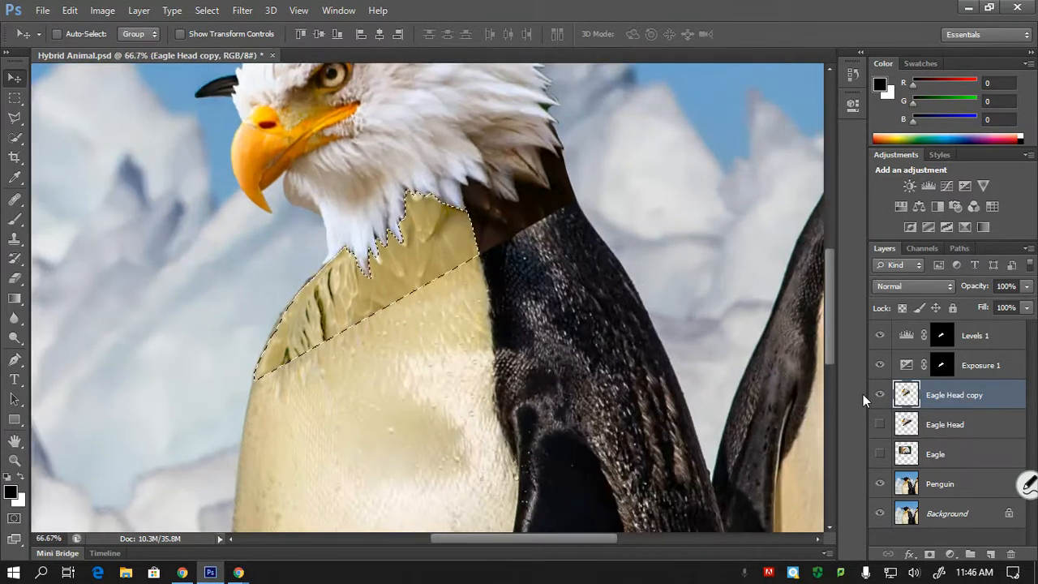
{"action": "key", "text": "ctrl+plus"}
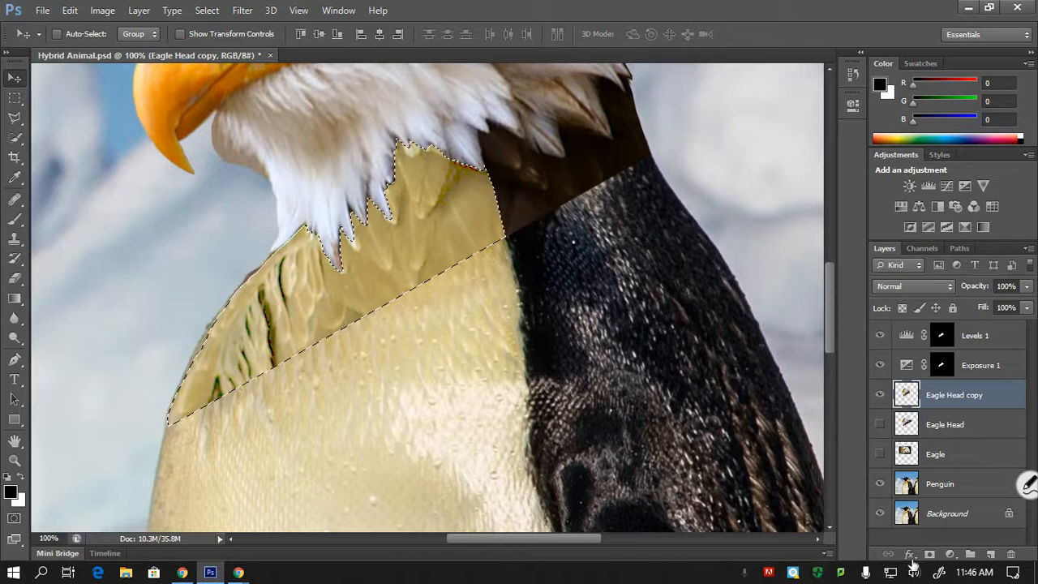
{"action": "left_click", "coordinate": [949, 555]}
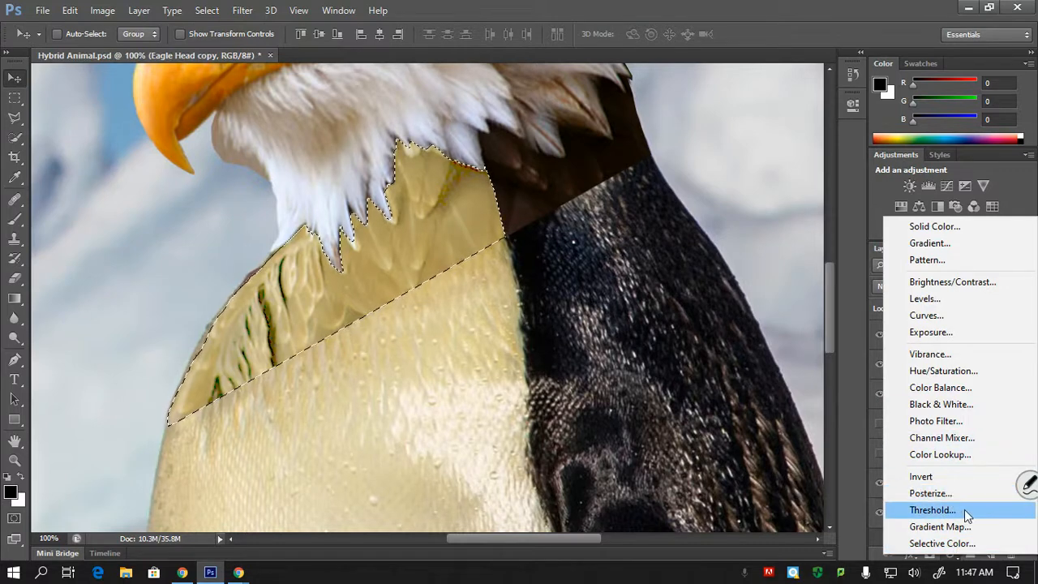
{"action": "left_click", "coordinate": [934, 544]}
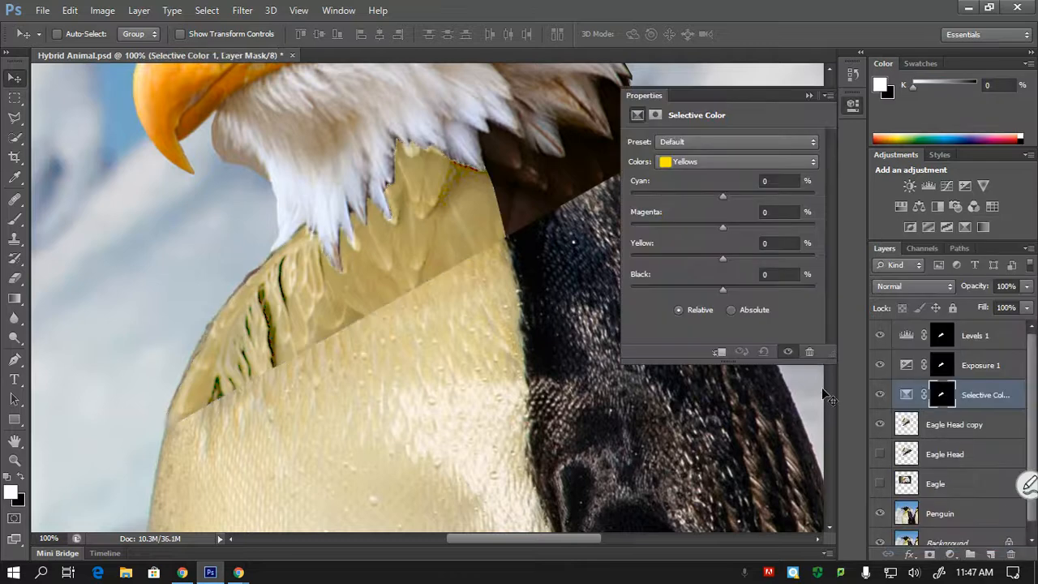
- Try a cyan value of -36% on the Selective Color layer's reds and reset it to 0
{"action": "left_click", "coordinate": [702, 161]}
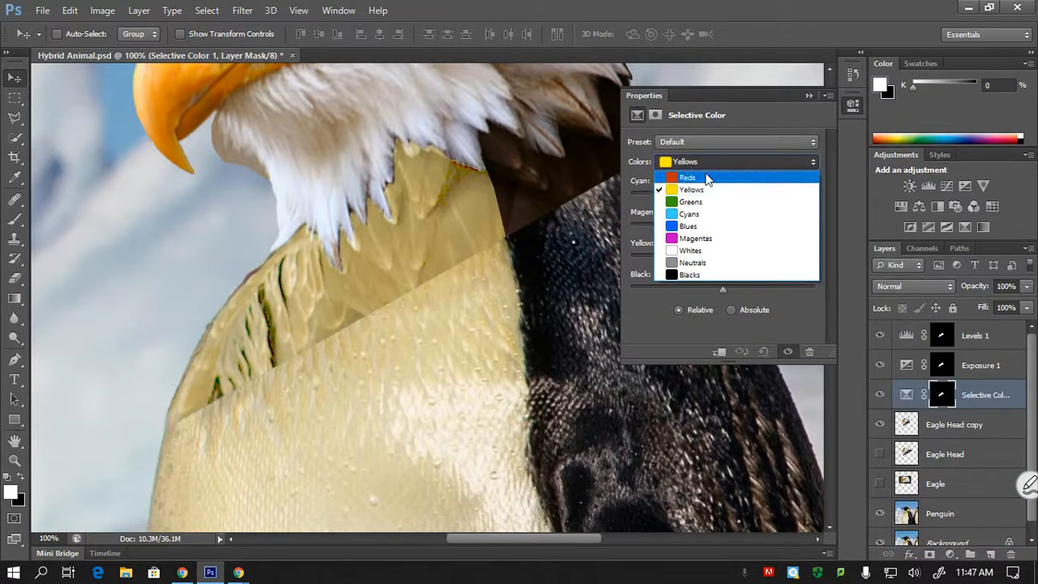
{"action": "left_click", "coordinate": [708, 177]}
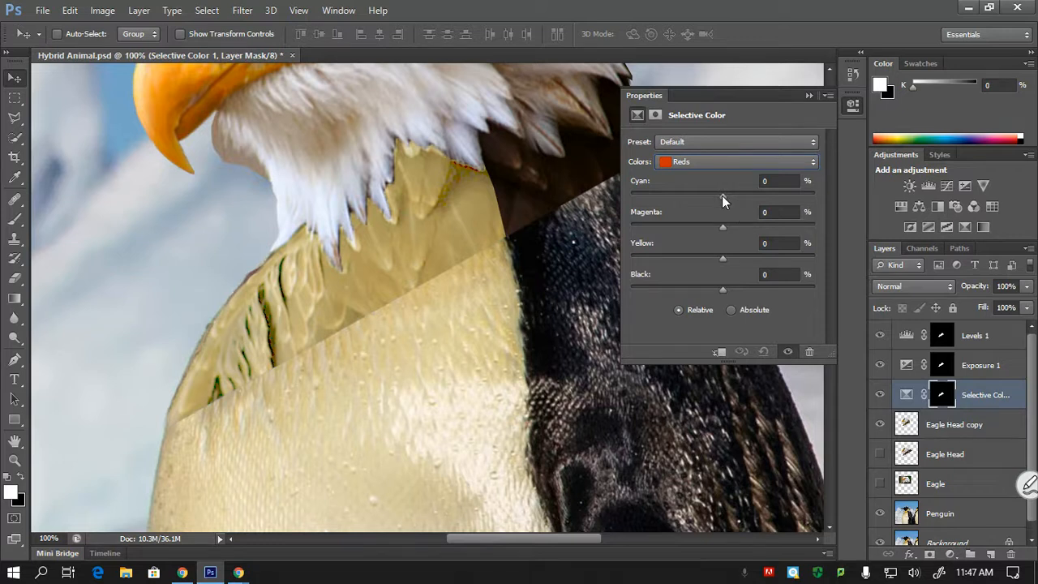
{"action": "left_click_drag", "start_coordinate": [722, 196], "coordinate": [691, 205]}
{"action": "left_click", "coordinate": [788, 182]}
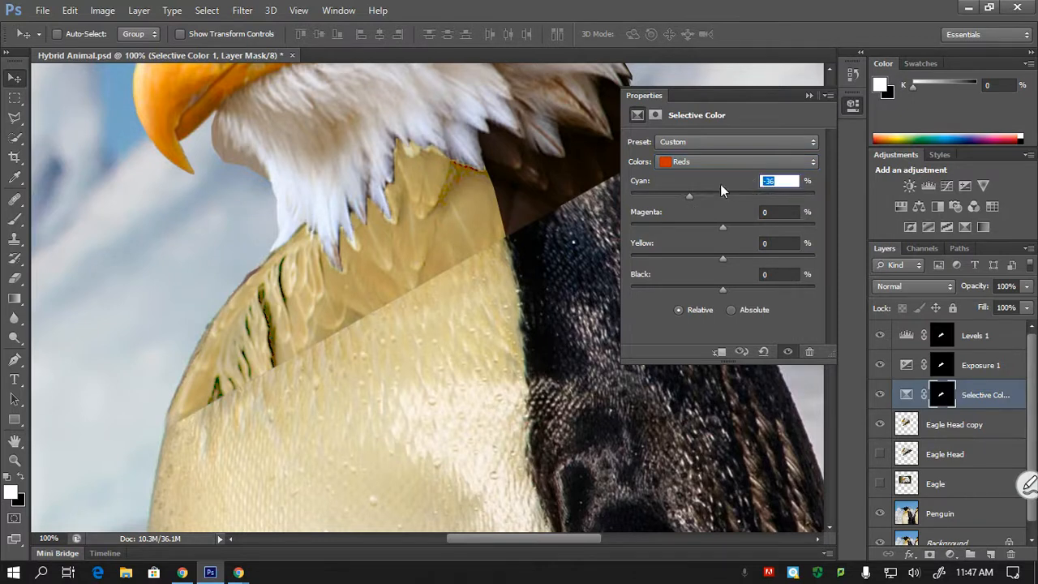
{"action": "type", "text": "0"}
- Adjust the Selective Color layer's yellows, trying cyan -4%, magenta -5% and yellow -24%, and fine-tune them towards the penguin's chest color
{"action": "left_click", "coordinate": [708, 162]}
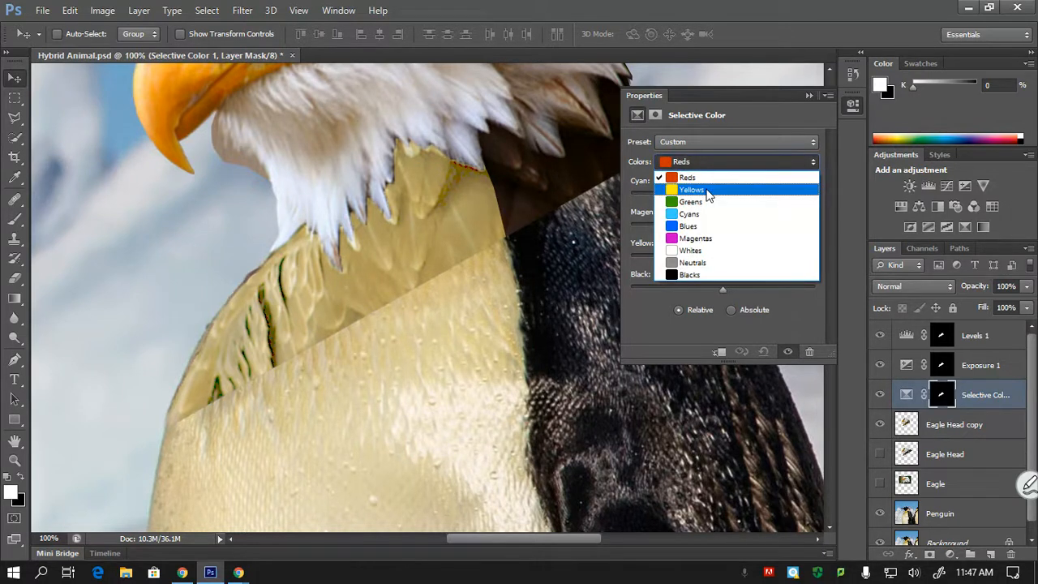
{"action": "left_click", "coordinate": [708, 189]}
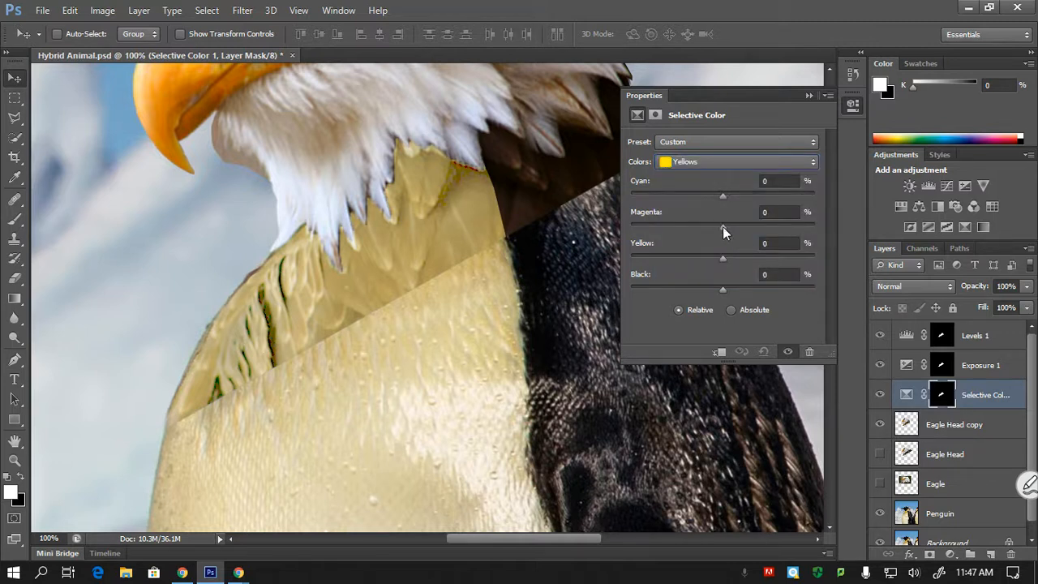
{"action": "left_click_drag", "start_coordinate": [724, 258], "coordinate": [718, 229]}
{"action": "mouse_move", "coordinate": [720, 193]}
{"action": "left_mouse_down"}
{"action": "mouse_move", "coordinate": [682, 194]}
{"action": "mouse_move", "coordinate": [719, 194]}
{"action": "left_mouse_up"}
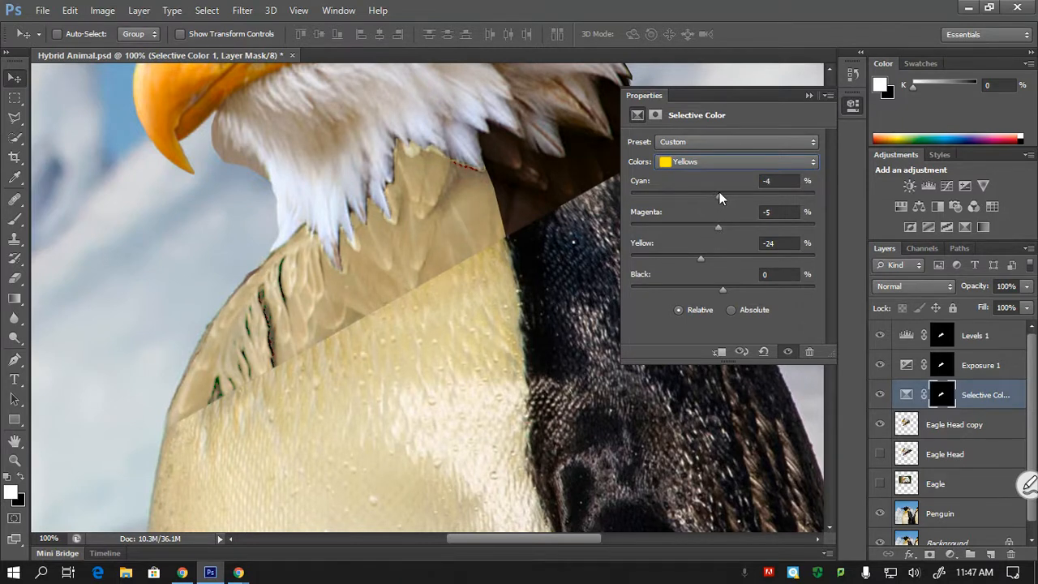
{"action": "left_click_drag", "start_coordinate": [722, 287], "coordinate": [731, 224]}
{"action": "mouse_move", "coordinate": [718, 196]}
{"action": "left_mouse_down"}
{"action": "mouse_move", "coordinate": [736, 188]}
{"action": "mouse_move", "coordinate": [707, 197]}
{"action": "left_mouse_up"}
{"action": "left_click_drag", "start_coordinate": [706, 196], "coordinate": [719, 194]}
{"action": "left_click", "coordinate": [810, 95]}
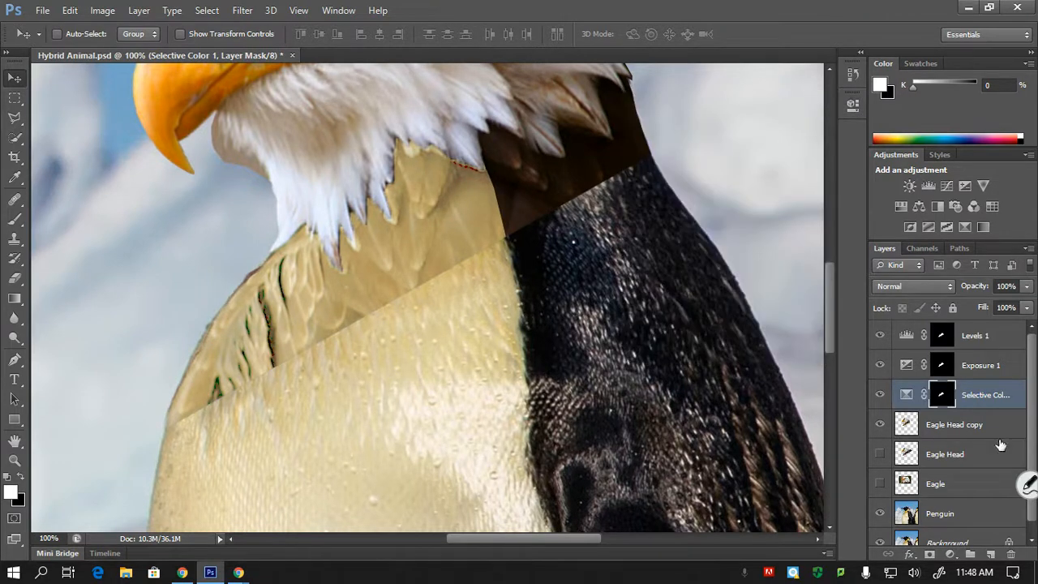
- Load the Selective Color mask as a selection and add a Brightness/Contrast adjustment layer above Eagle Head copy
{"action": "left_click", "coordinate": [942, 428]}
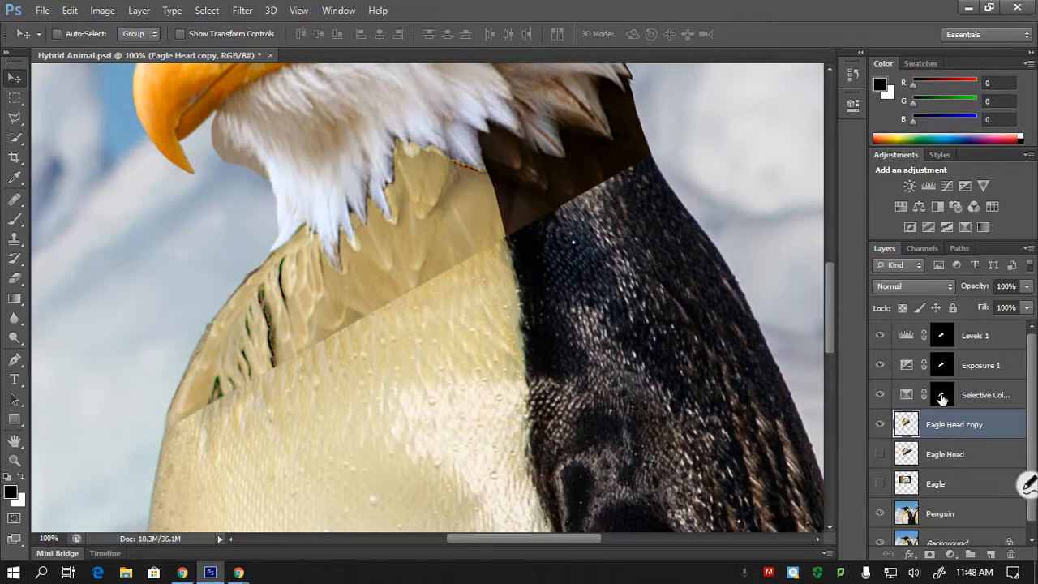
{"action": "left_click", "coordinate": [942, 396], "text": "ctrl"}
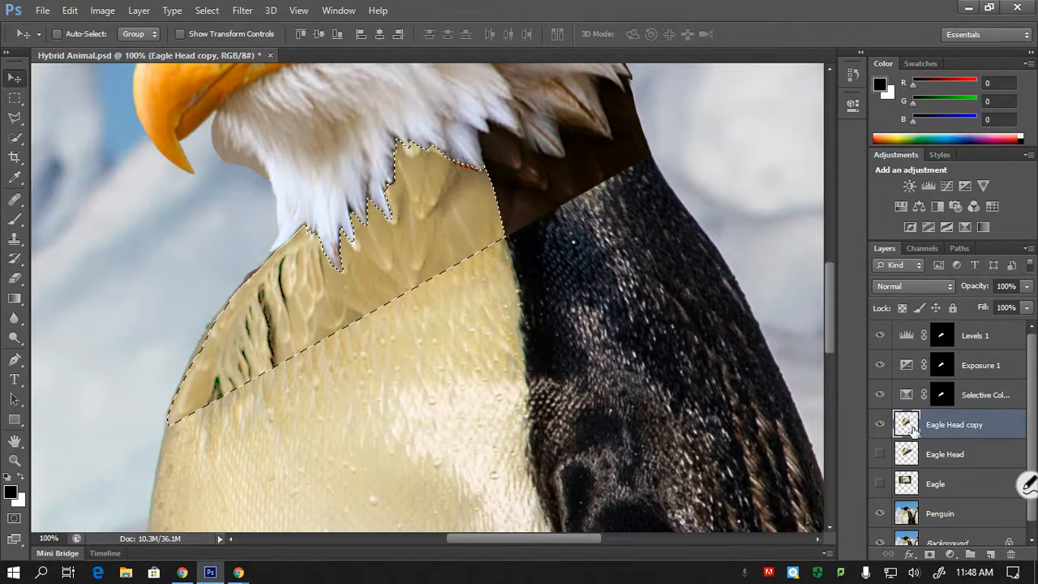
{"action": "left_click", "coordinate": [951, 555]}
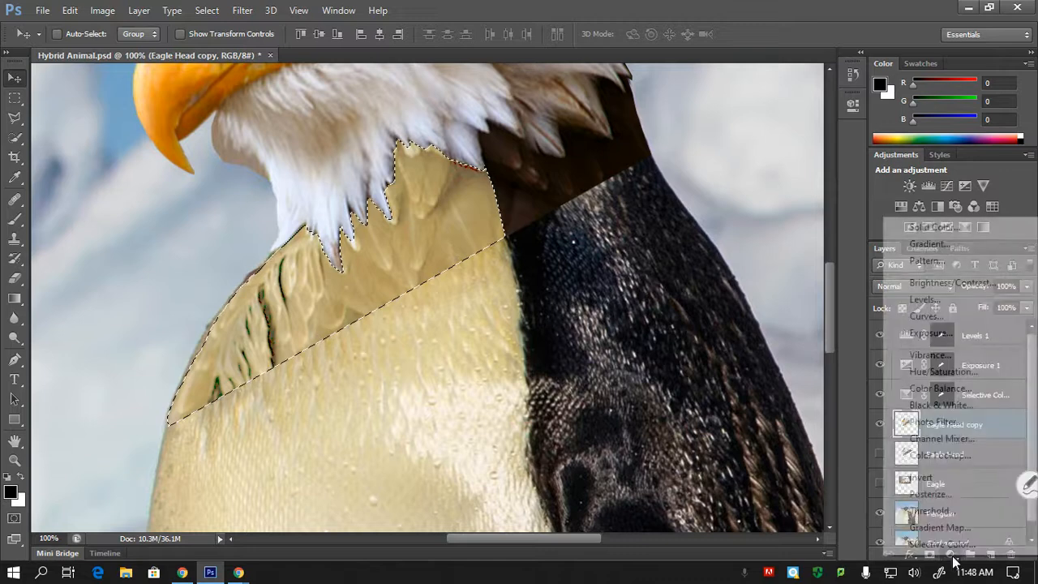
{"action": "left_click", "coordinate": [978, 283]}
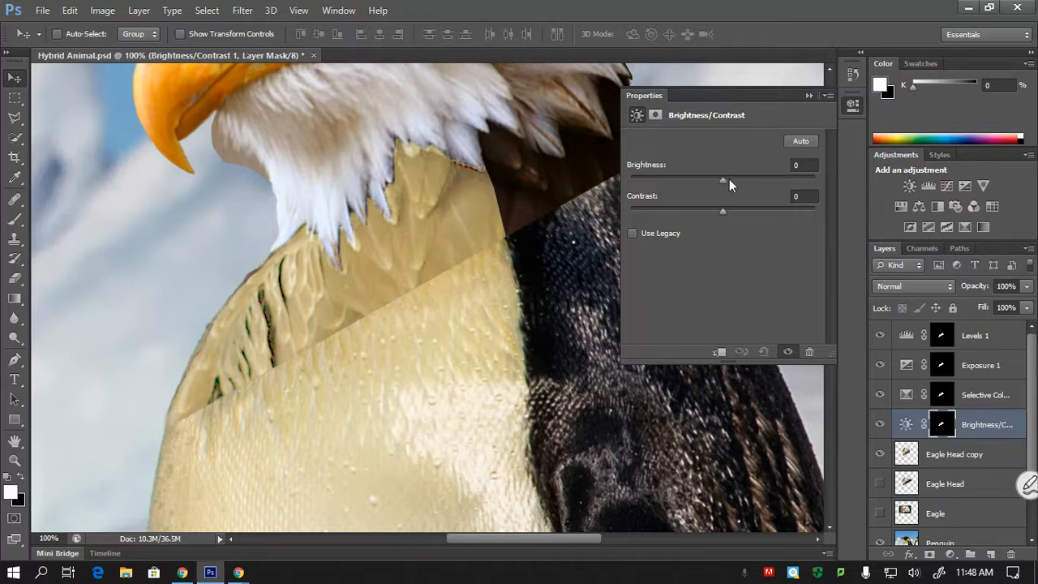
- Try a brightness of 31 and a contrast of -5 on the neck feathers, and delete that adjustment layer
{"action": "left_click_drag", "start_coordinate": [724, 179], "coordinate": [748, 215]}
{"action": "left_click_drag", "start_coordinate": [729, 213], "coordinate": [714, 213]}
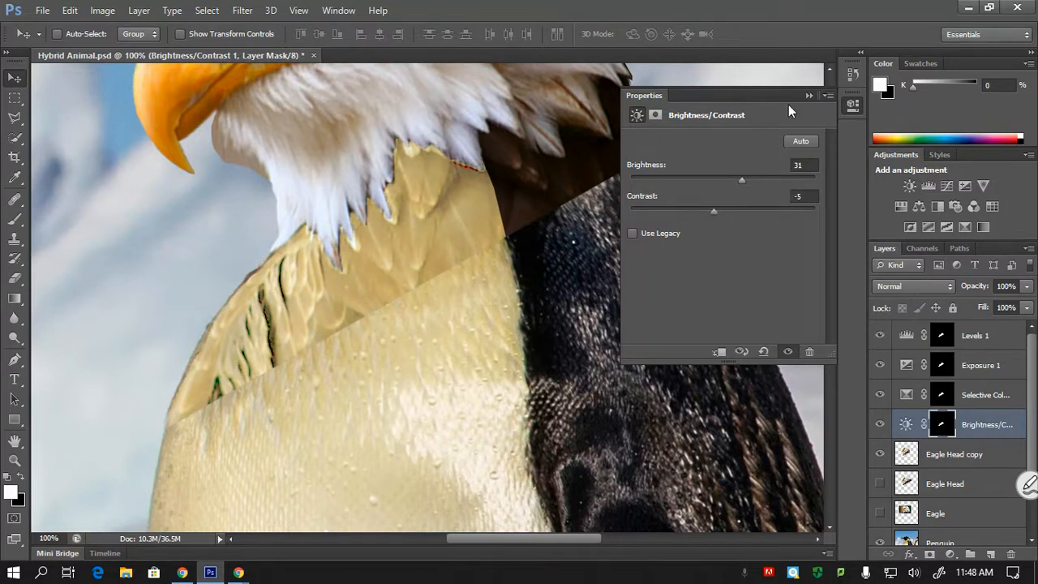
{"action": "left_click", "coordinate": [807, 96]}
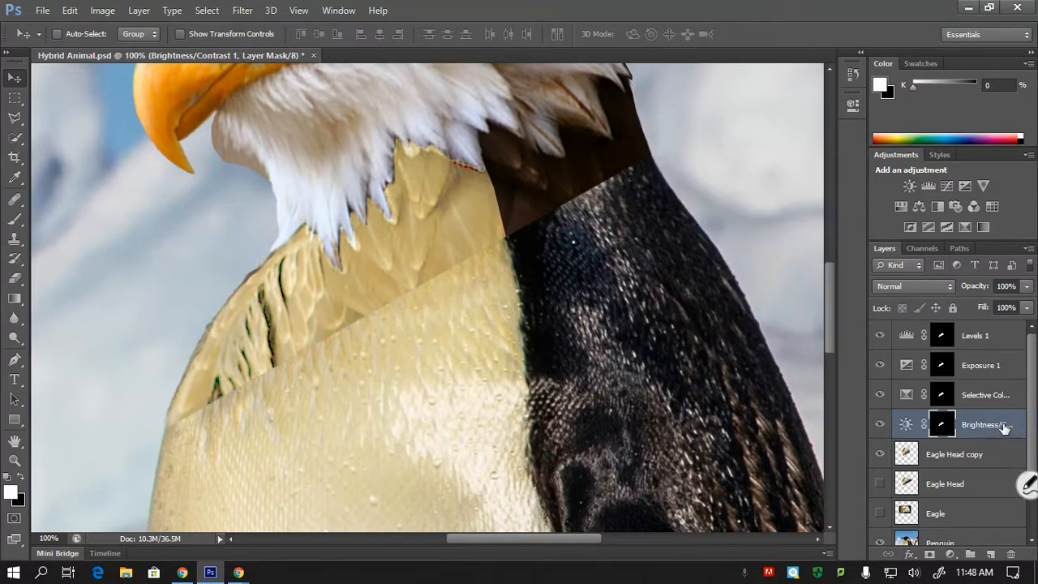
{"action": "left_click_drag", "start_coordinate": [1003, 429], "coordinate": [1009, 553]}
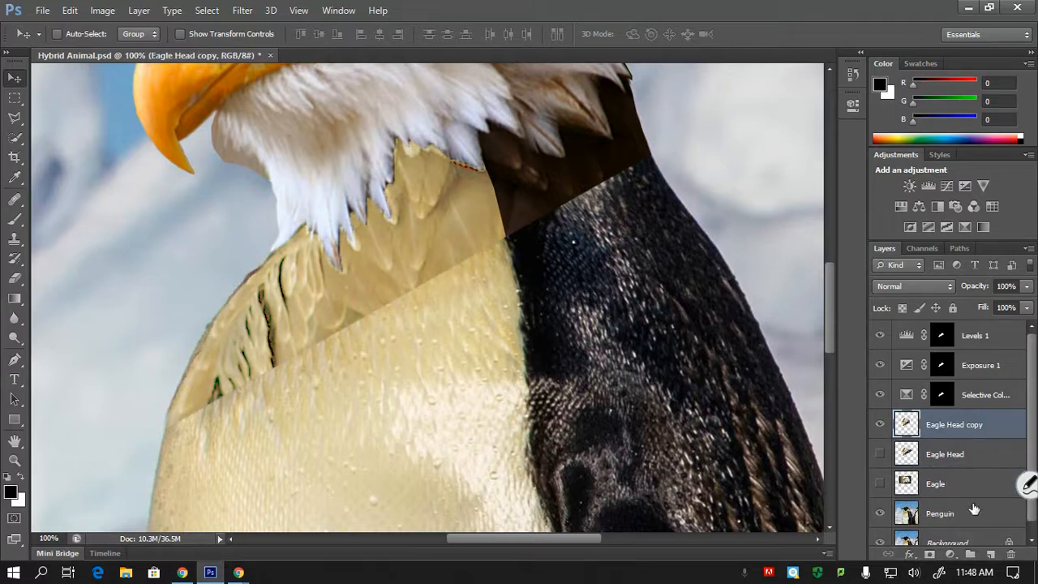
- Load the Selective Color mask as a selection and add a second Levels adjustment layer above Eagle Head copy
{"action": "left_click", "coordinate": [907, 423], "text": "ctrl"}
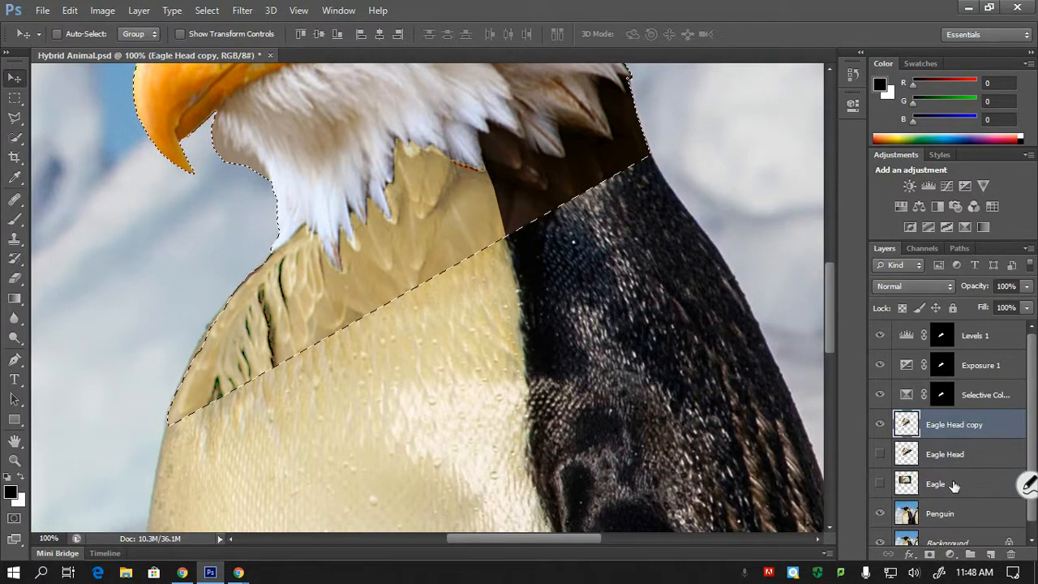
{"action": "left_click", "coordinate": [941, 395], "text": "ctrl+alt+shift"}
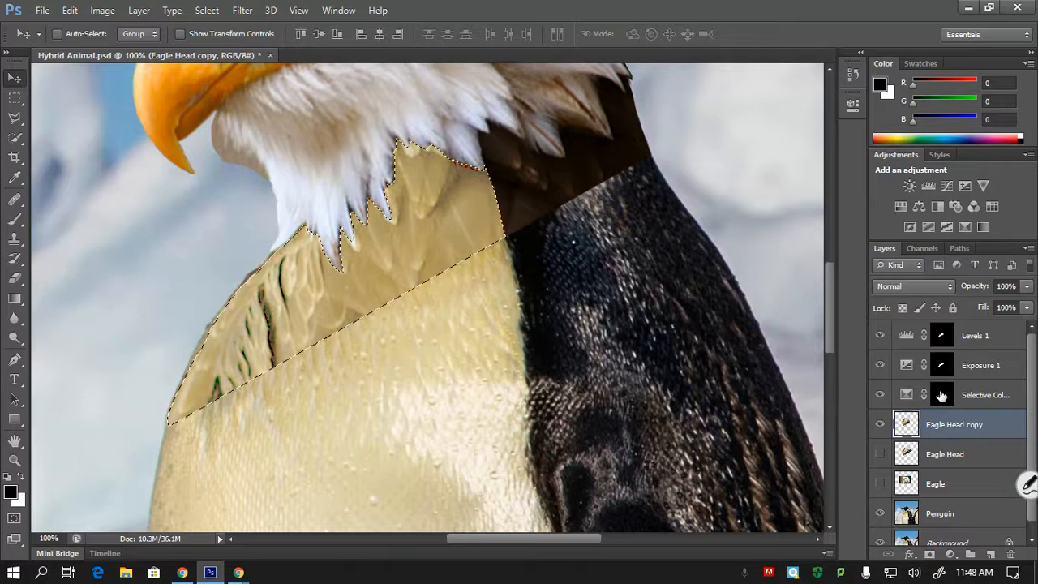
{"action": "left_click", "coordinate": [950, 554]}
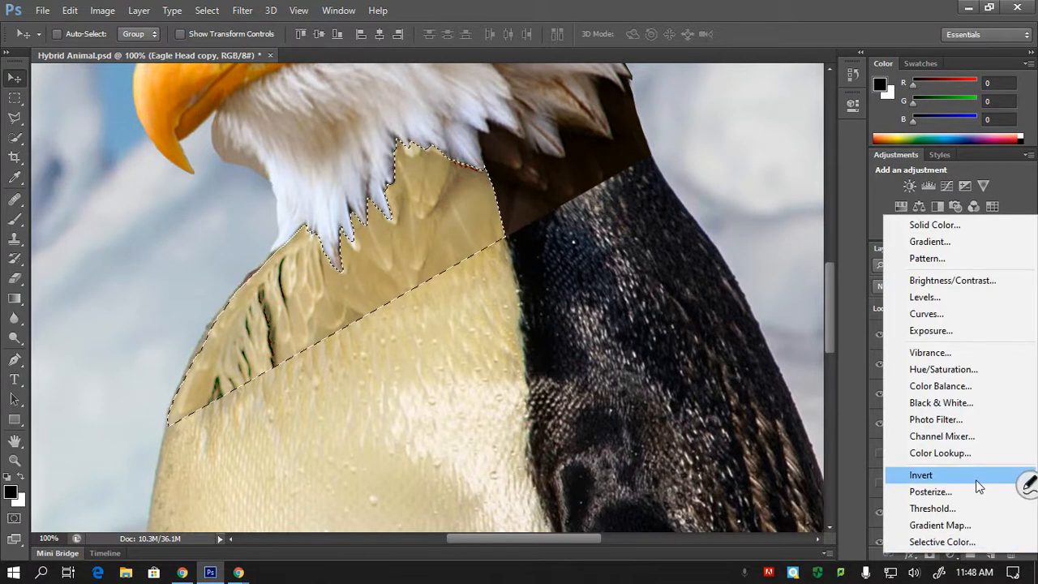
{"action": "left_click", "coordinate": [957, 293]}
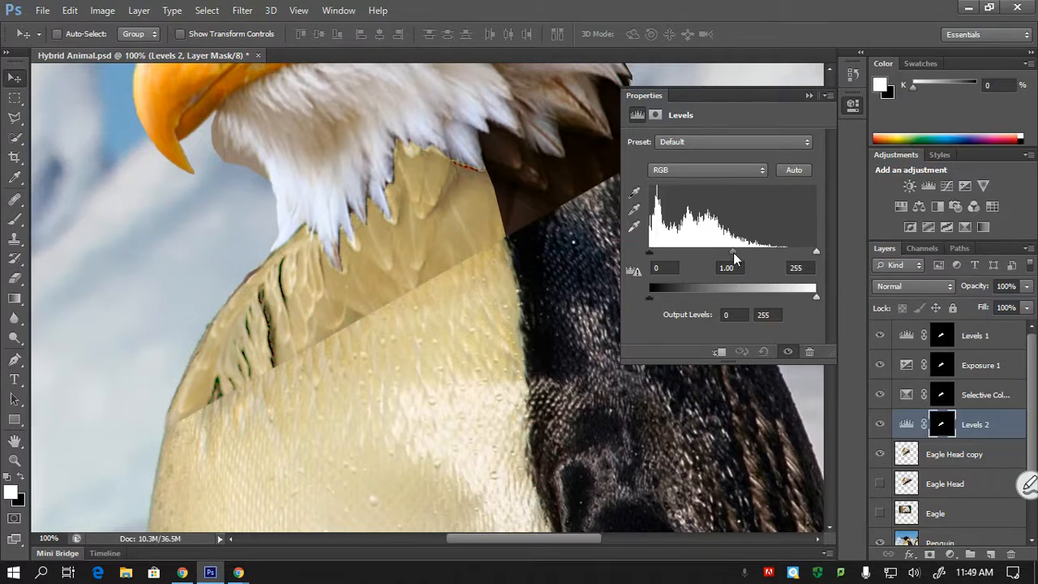
- Lighten the neck feathers by setting the Levels 2 midtone input to 1.34 and slightly lowering its white point
{"action": "left_click_drag", "start_coordinate": [734, 254], "coordinate": [715, 256]}
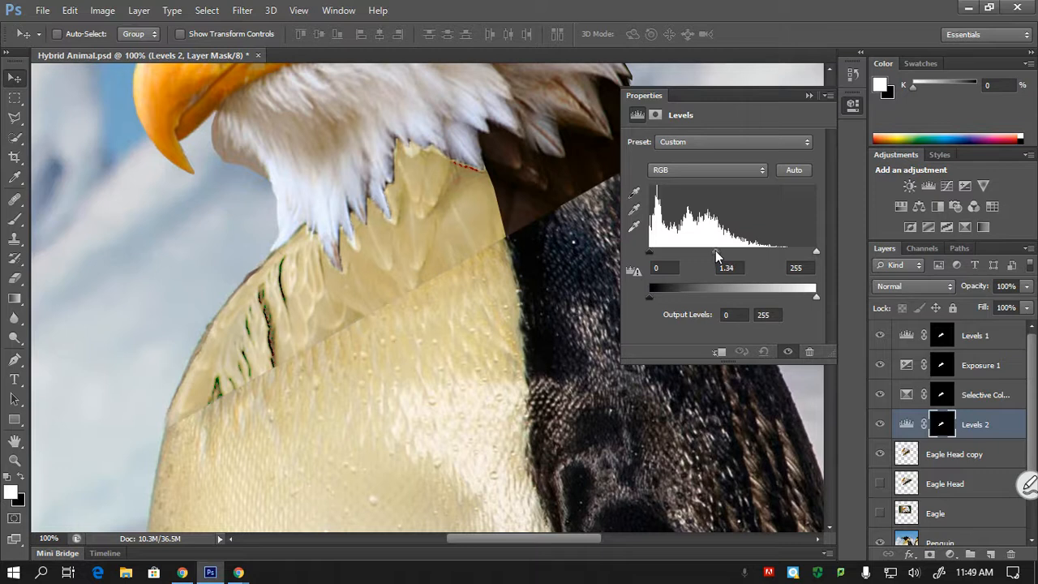
{"action": "left_click_drag", "start_coordinate": [649, 253], "coordinate": [649, 251]}
{"action": "mouse_move", "coordinate": [815, 253]}
{"action": "left_mouse_down"}
{"action": "mouse_move", "coordinate": [779, 254]}
{"action": "mouse_move", "coordinate": [815, 253]}
{"action": "left_mouse_up"}
{"action": "left_click", "coordinate": [809, 96]}
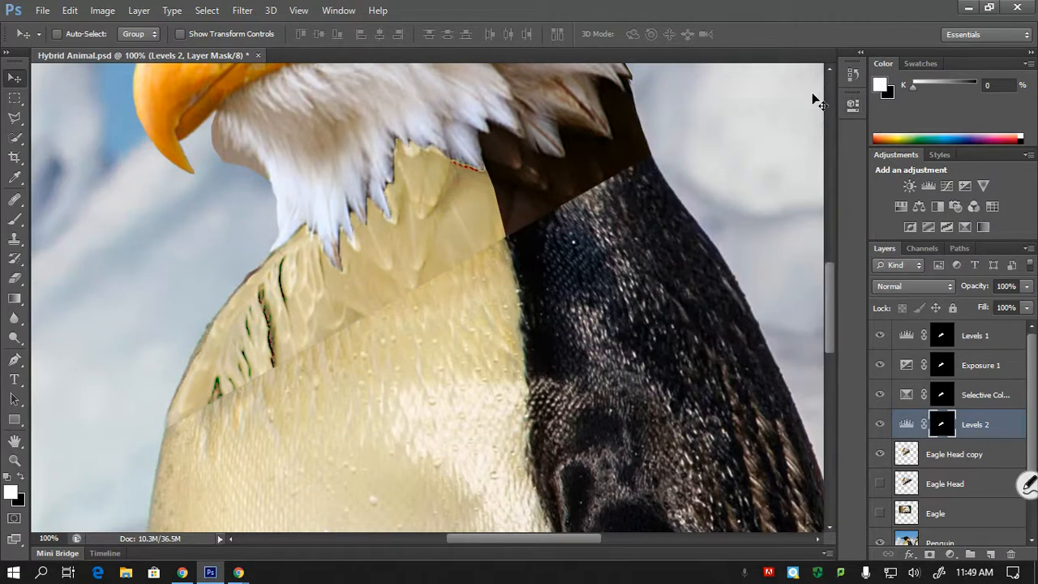
- Examine the overall color match, and inspect the seam and dark streaks in the neck feathers at 200%
{"action": "key", "text": "ctrl+minus"}
{"action": "key", "text": "ctrl+minus"}
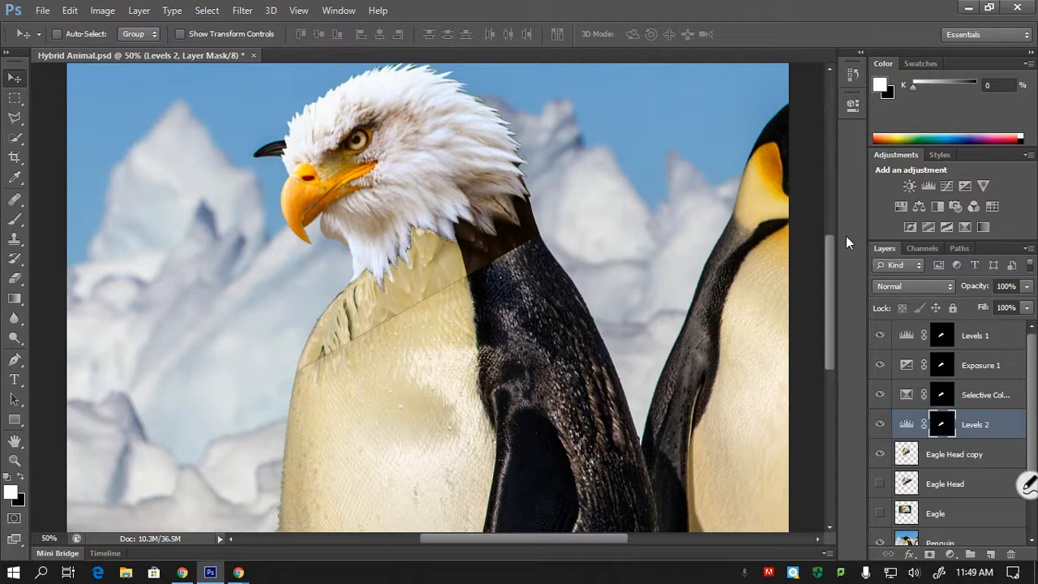
{"action": "key", "text": "ctrl+plus"}
{"action": "key", "text": "ctrl+plus"}
{"action": "key", "text": "ctrl+plus"}
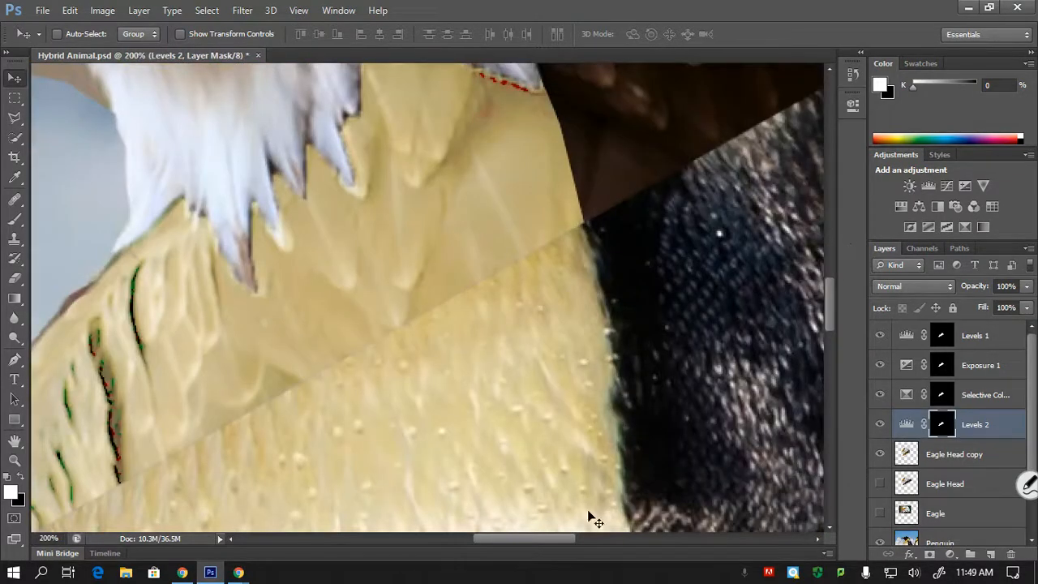
{"action": "left_click_drag", "start_coordinate": [525, 536], "coordinate": [505, 536]}
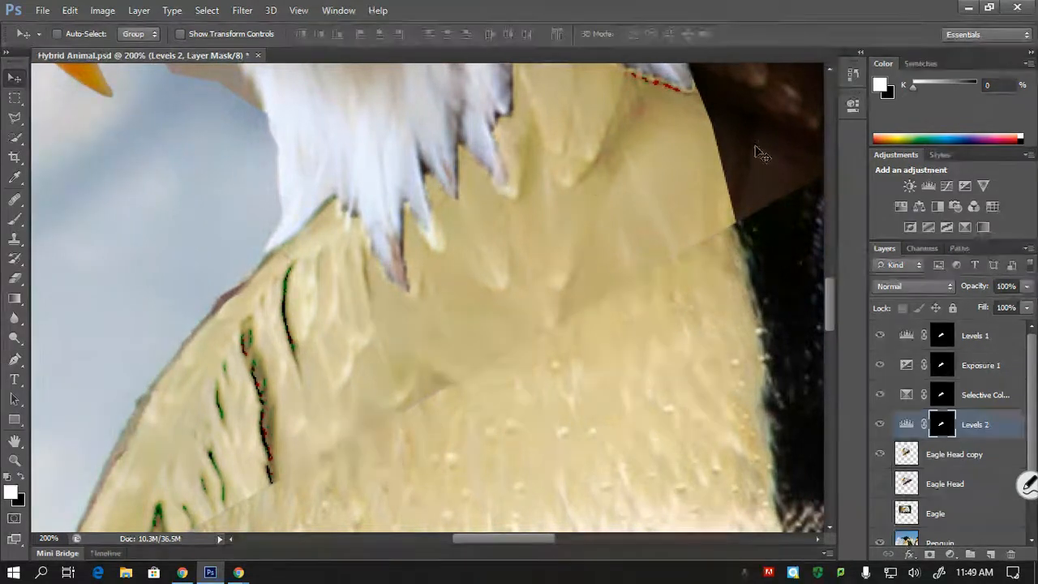
- Try filling the Levels 2 mask with the black background color, and undo the fill
{"action": "left_click_drag", "start_coordinate": [831, 284], "coordinate": [831, 295]}
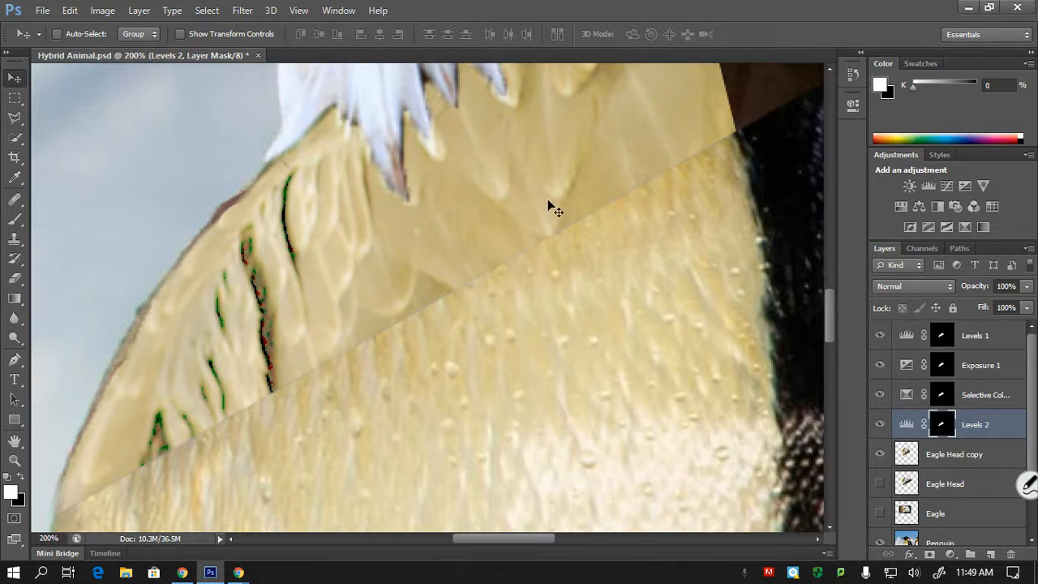
{"action": "left_click_drag", "start_coordinate": [827, 301], "coordinate": [822, 285]}
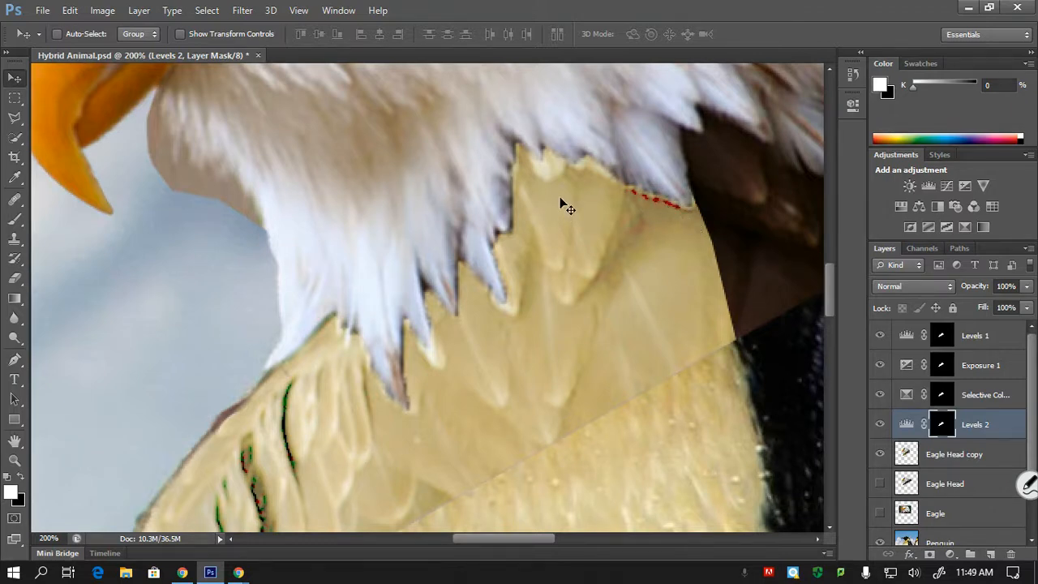
{"action": "key", "text": "ctrl+minus"}
{"action": "key", "text": "ctrl+minus"}
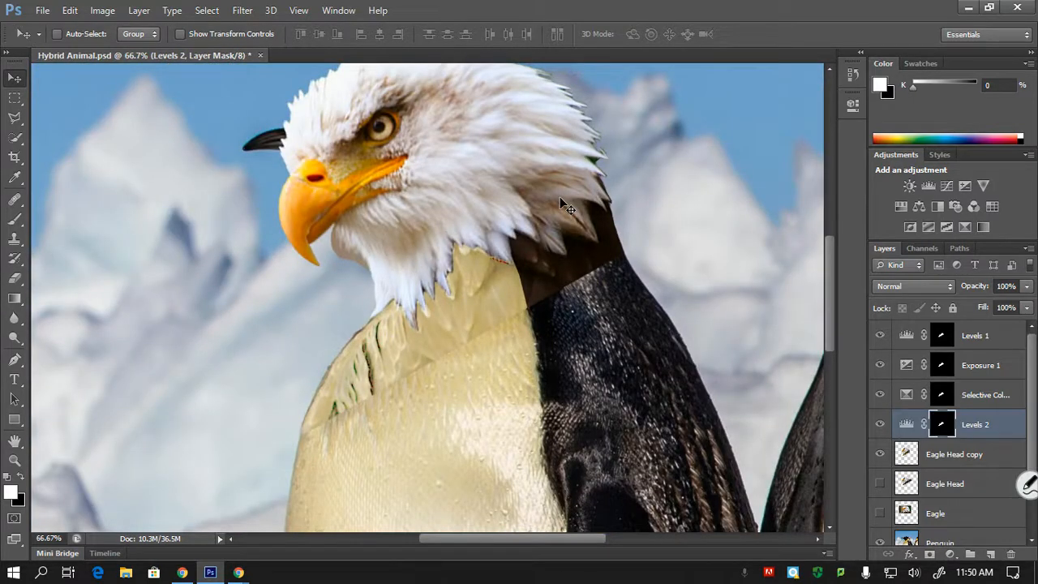
{"action": "key", "text": "ctrl+BackSpace"}
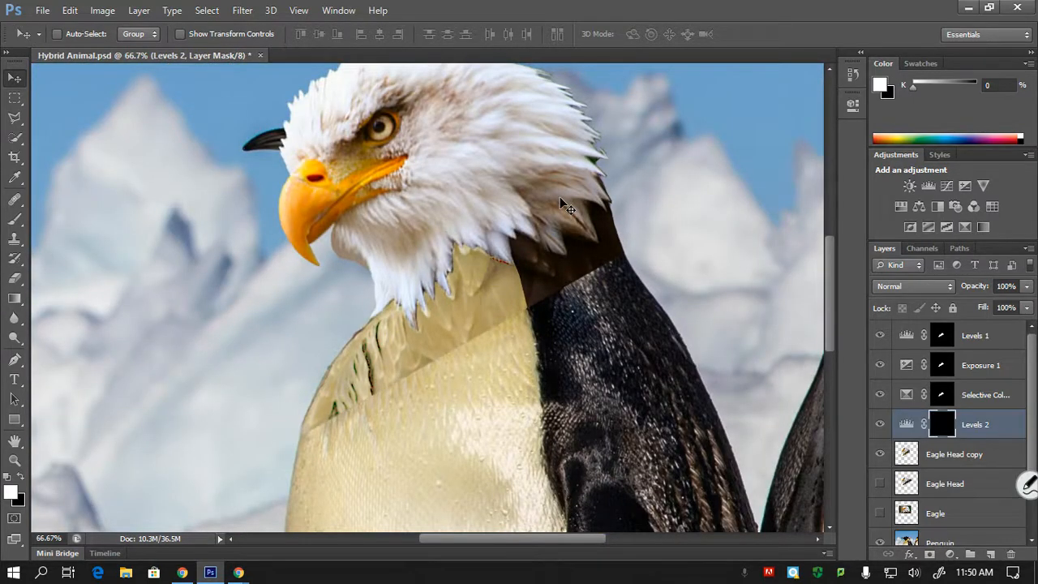
{"action": "key", "text": "ctrl+z"}
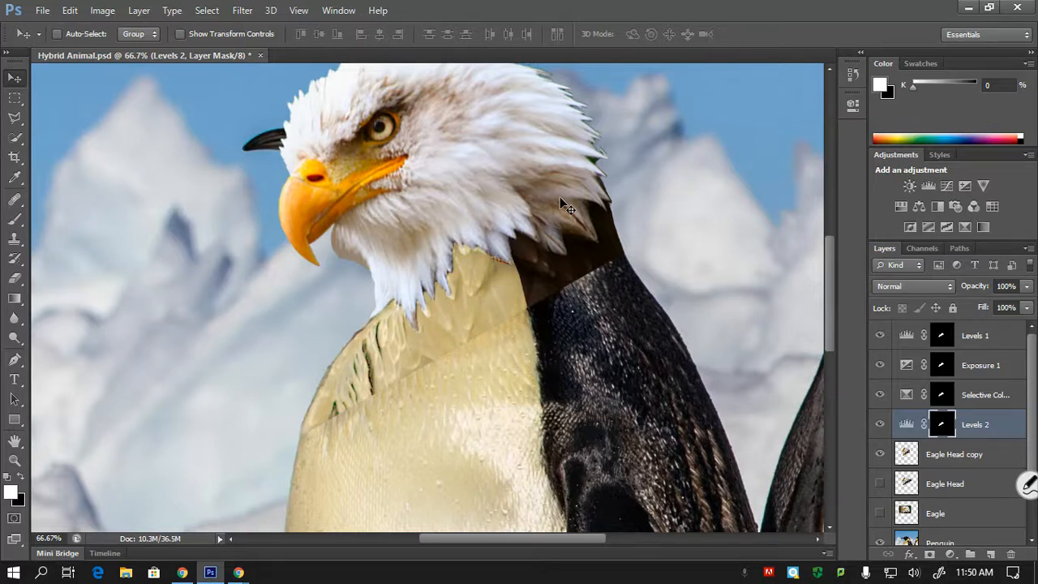
- Merge the Levels 1, Exposure 1, Selective Color, Levels 2 and Eagle Head copy layers into one layer
{"action": "left_click", "coordinate": [974, 337]}
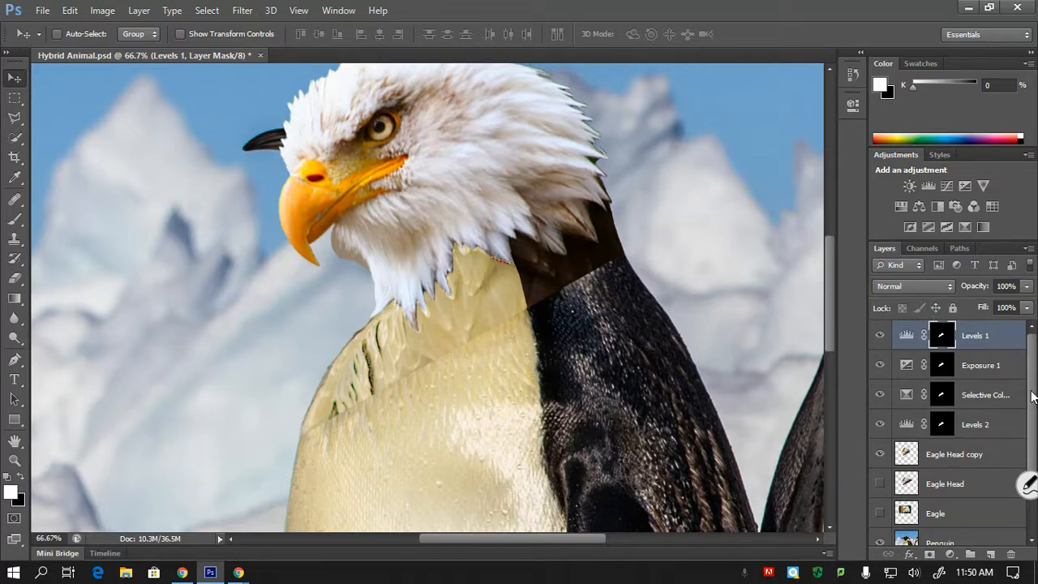
{"action": "scroll", "coordinate": [946, 429], "scroll_direction": "down", "scroll_amount": 2}
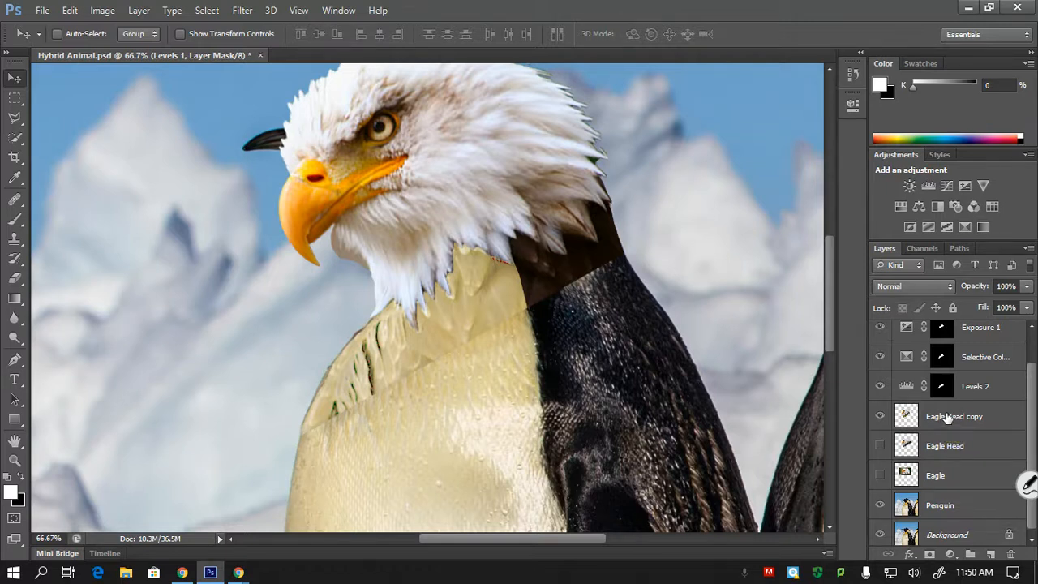
{"action": "left_click", "coordinate": [1001, 413], "text": "shift"}
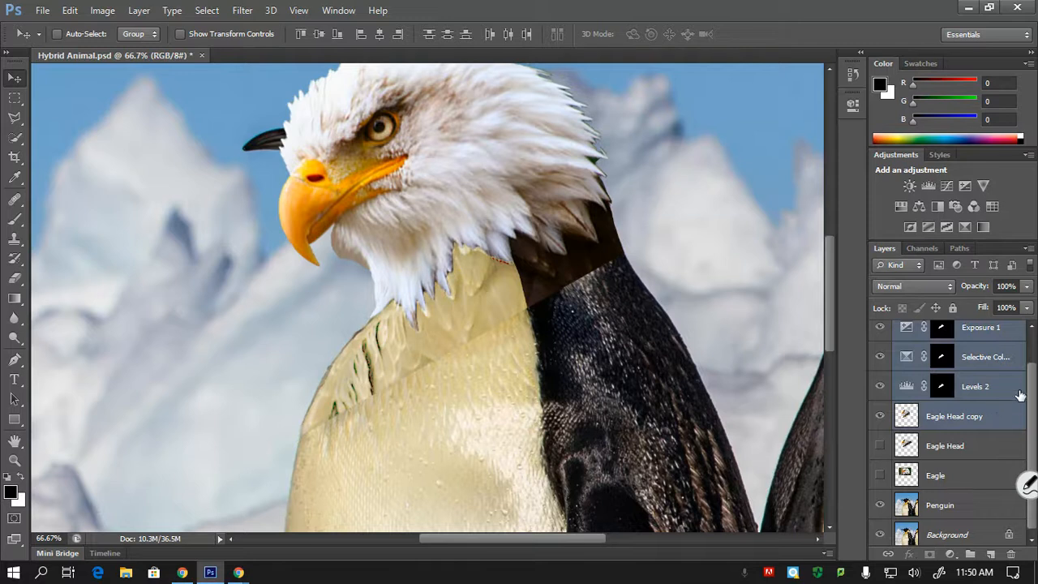
{"action": "scroll", "coordinate": [1030, 385], "scroll_direction": "up", "scroll_amount": 2}
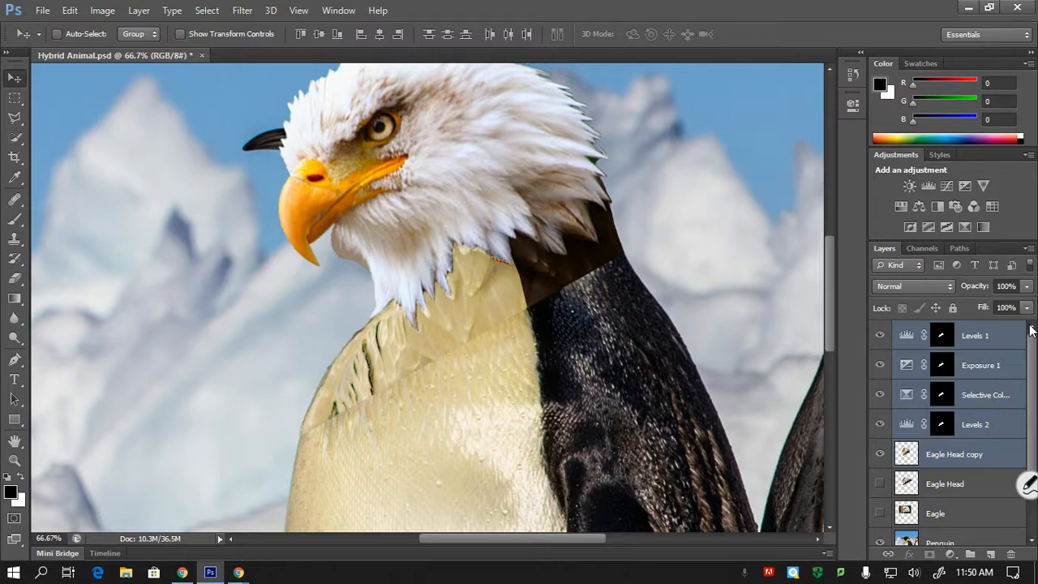
{"action": "left_click", "coordinate": [1006, 338]}
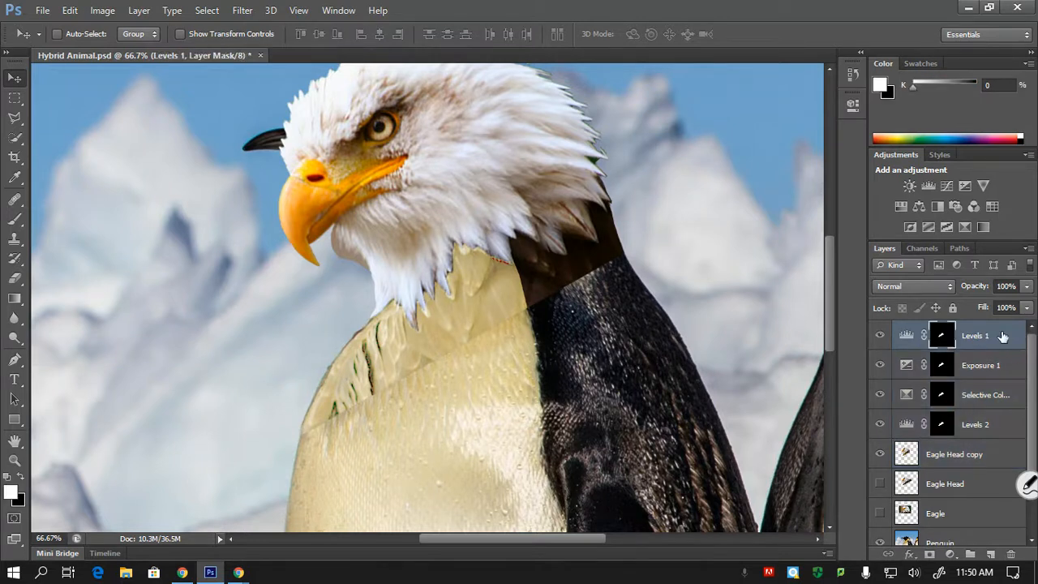
{"action": "left_click", "coordinate": [977, 459], "text": "shift"}
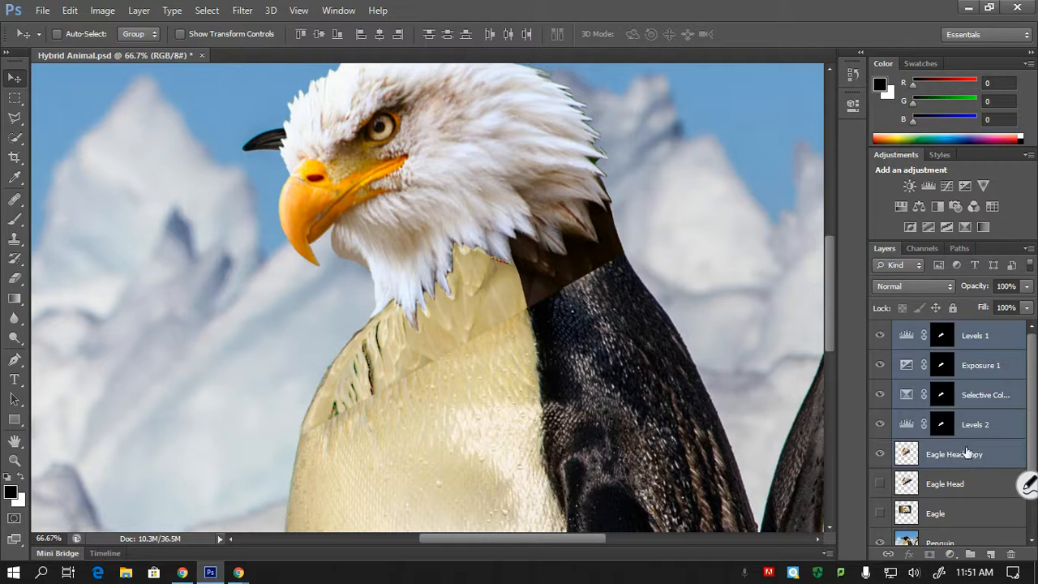
{"action": "key", "text": "ctrl+e"}
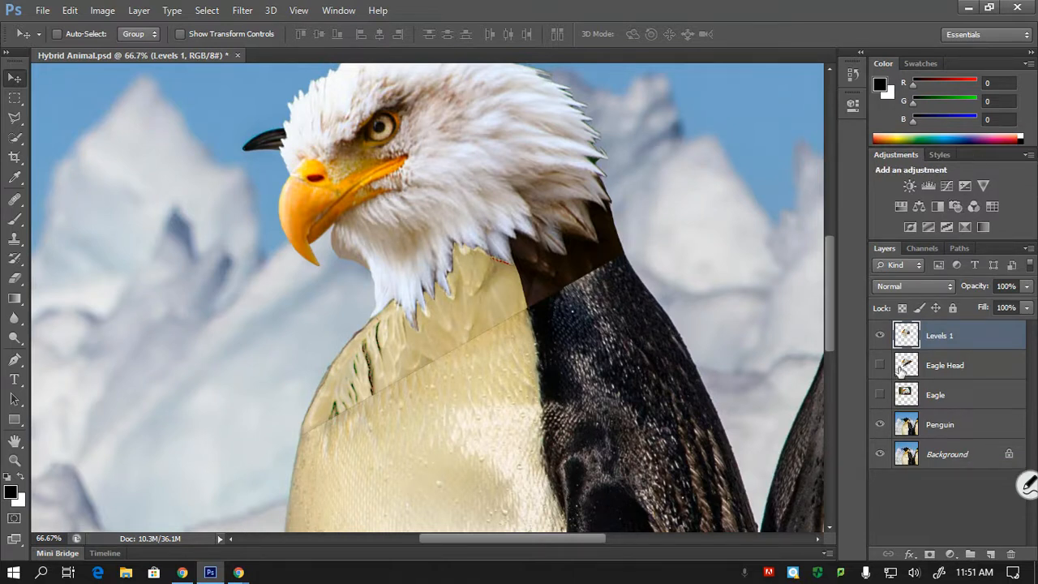
- Rename the merged layer as Eagle Feathers, and save the document
{"action": "double_click", "coordinate": [941, 337]}
{"action": "type", "text": "Eagle Feather"}
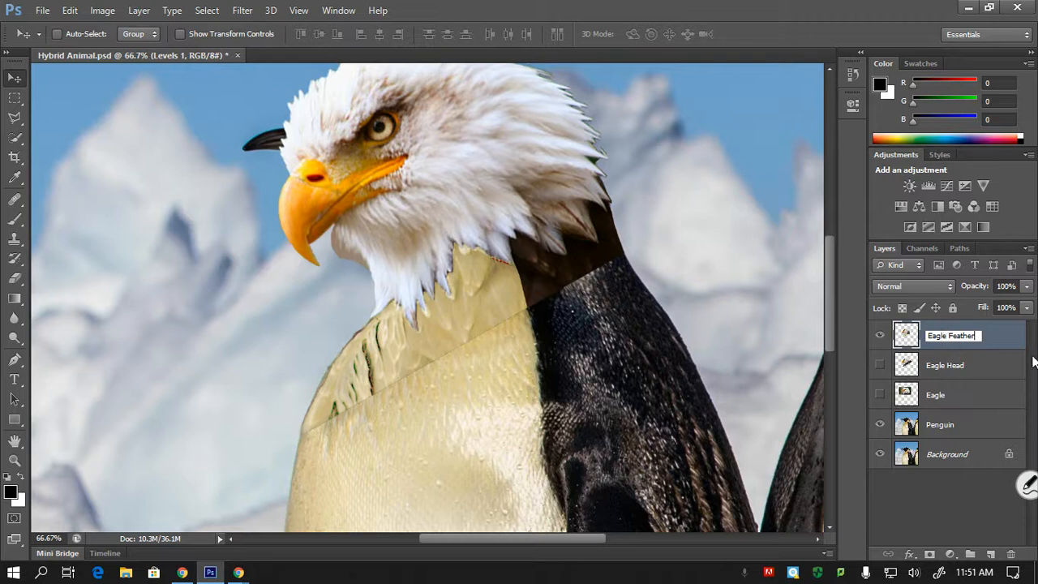
{"action": "type", "text": "s"}
{"action": "left_click", "coordinate": [944, 501]}
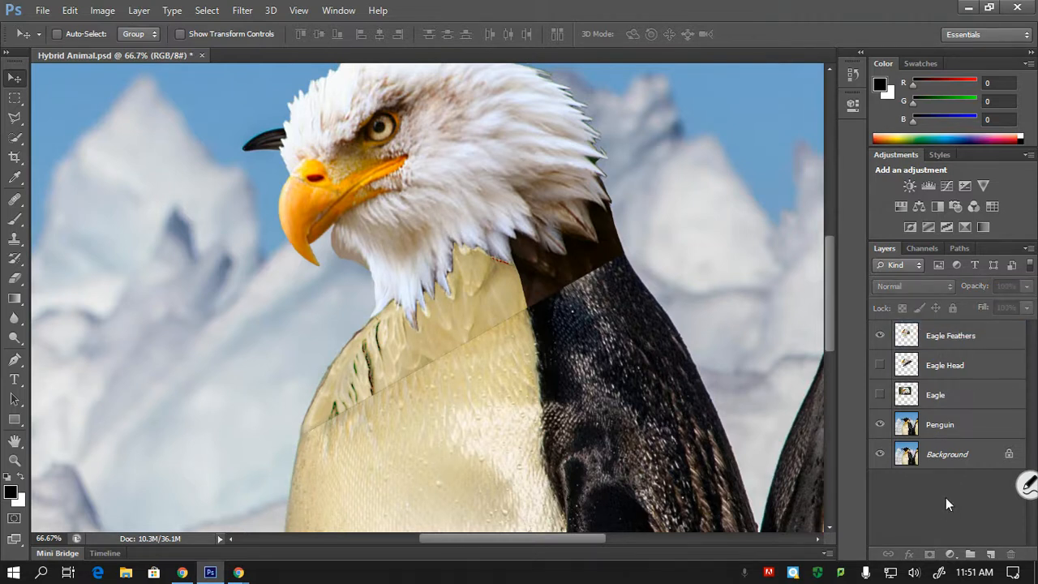
{"action": "key", "text": "ctrl+s"}
- Inspect the straight seam between the neck feathers and the penguin's chest at 200%
{"action": "key", "text": "ctrl+plus"}
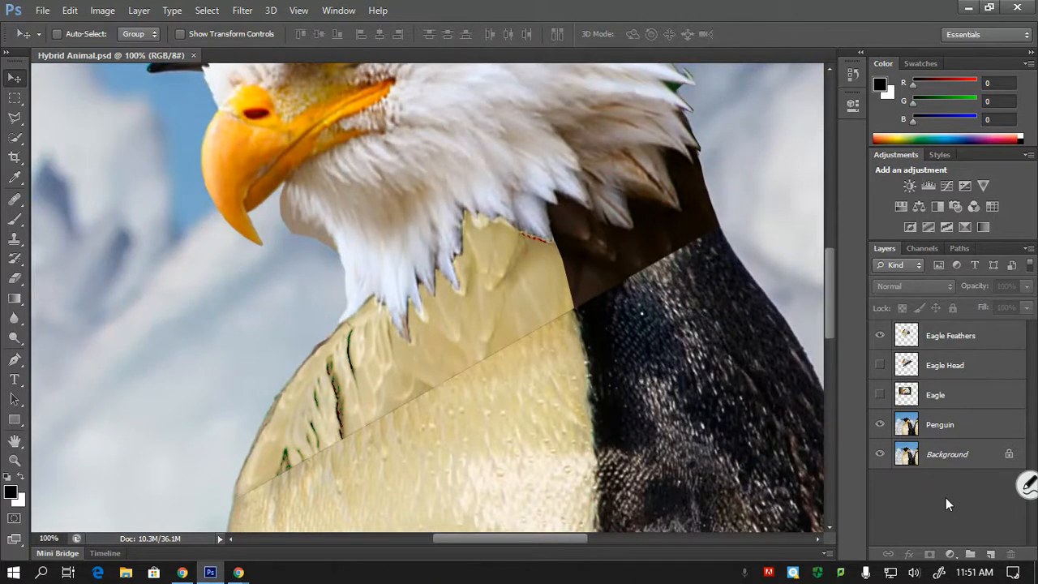
{"action": "key", "text": "ctrl+plus"}
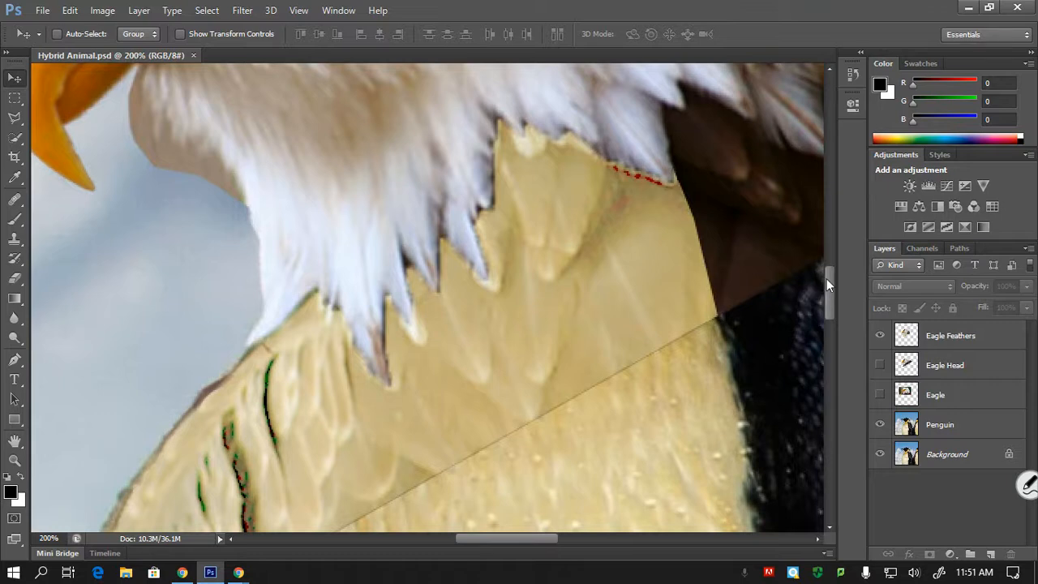
{"action": "left_click_drag", "start_coordinate": [826, 278], "coordinate": [831, 311]}
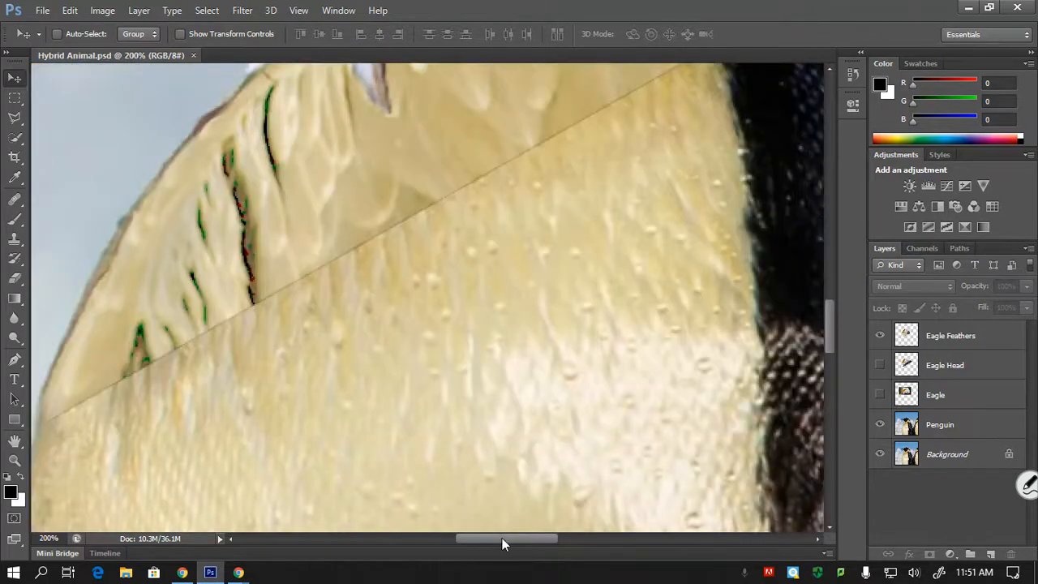
{"action": "left_click_drag", "start_coordinate": [502, 538], "coordinate": [490, 540]}
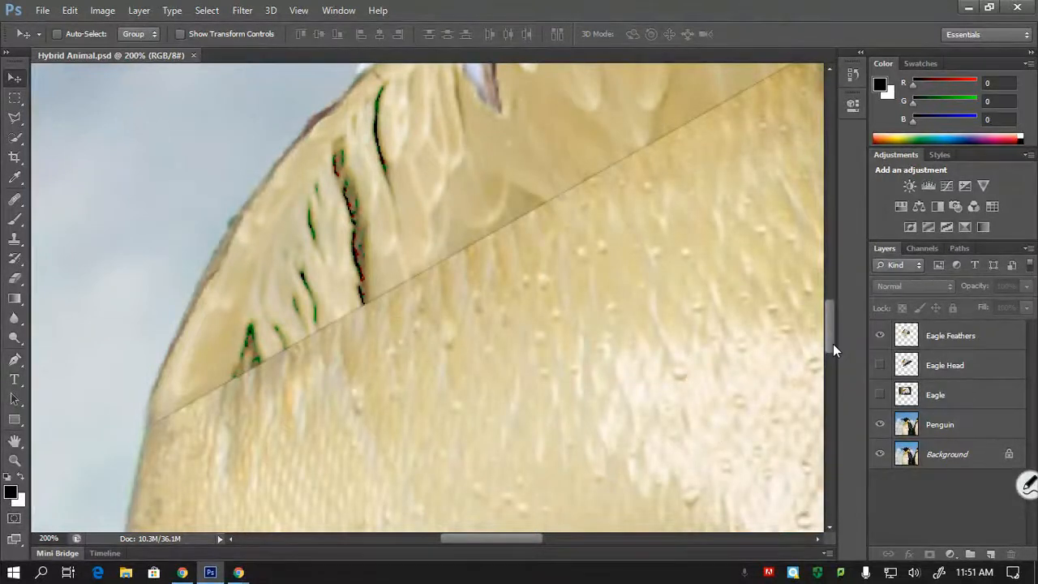
{"action": "left_click_drag", "start_coordinate": [829, 332], "coordinate": [828, 308]}
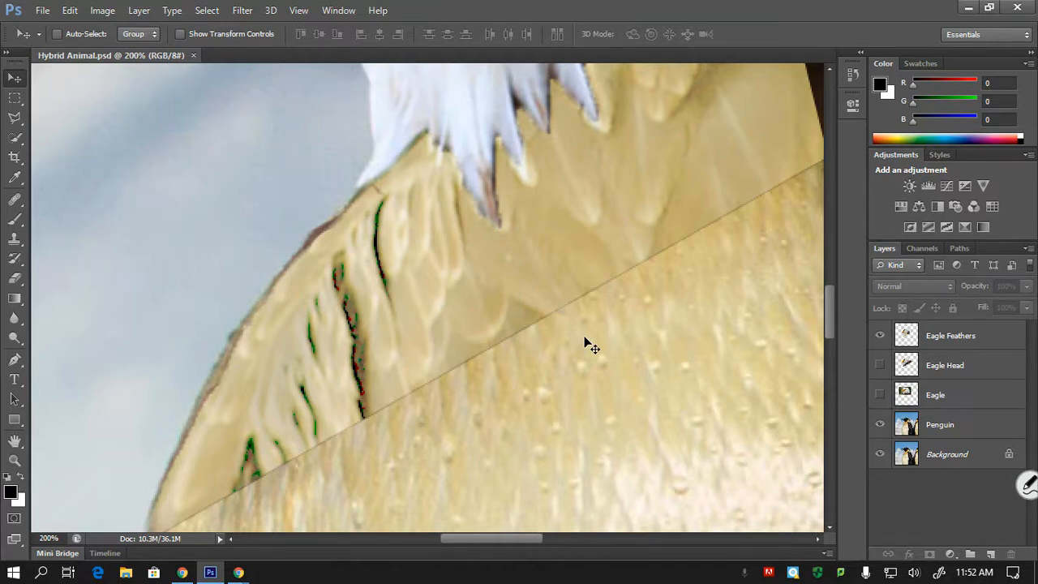
- Switch to the Google Meet call in Chrome, check the participants in the enlarged window, and return to Photoshop
{"action": "left_click", "coordinate": [182, 572]}
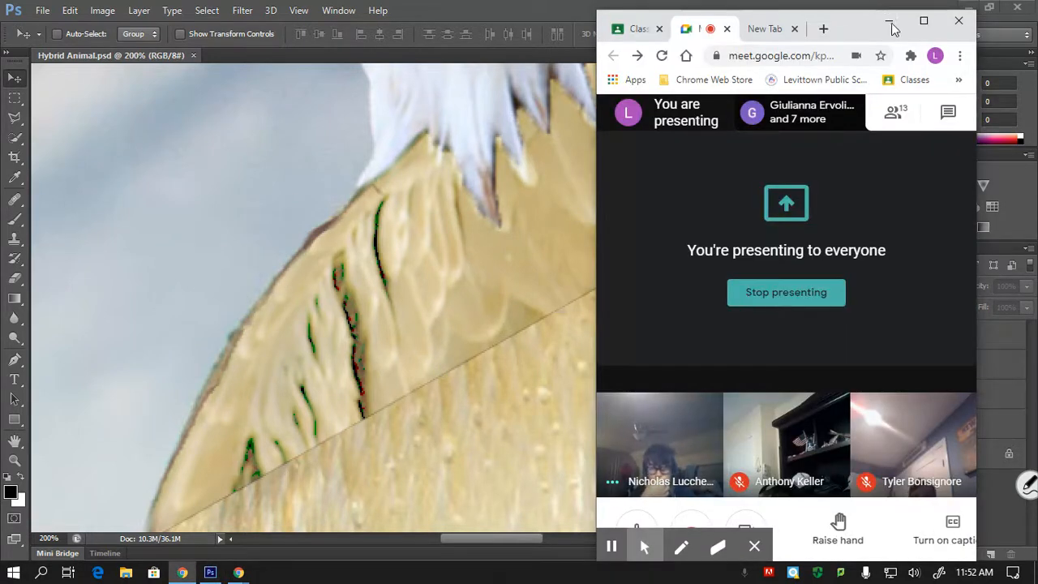
{"action": "left_click_drag", "start_coordinate": [858, 27], "coordinate": [924, 16]}
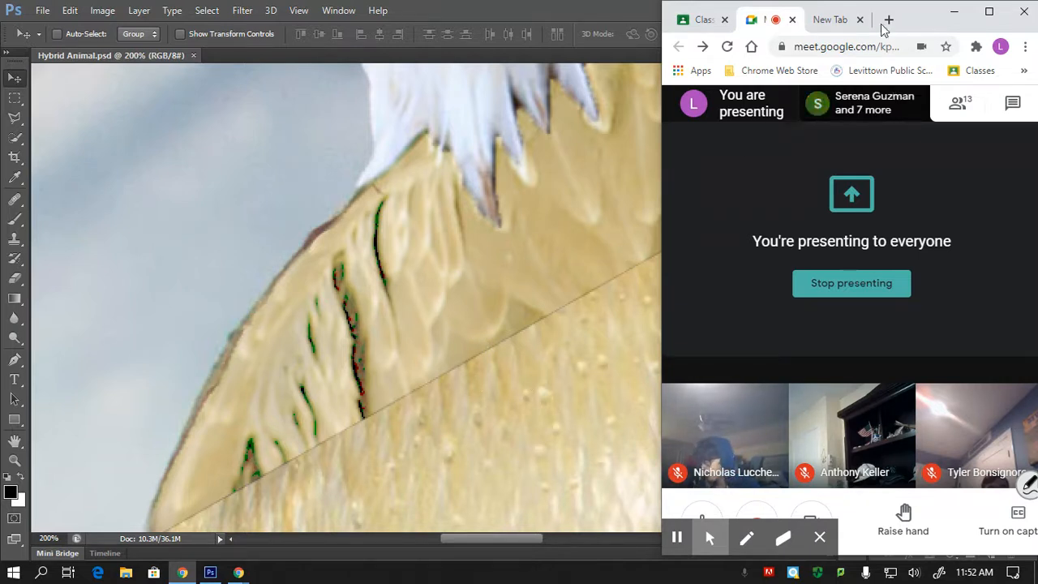
{"action": "left_click_drag", "start_coordinate": [905, 26], "coordinate": [777, 45]}
{"action": "left_click", "coordinate": [859, 30]}
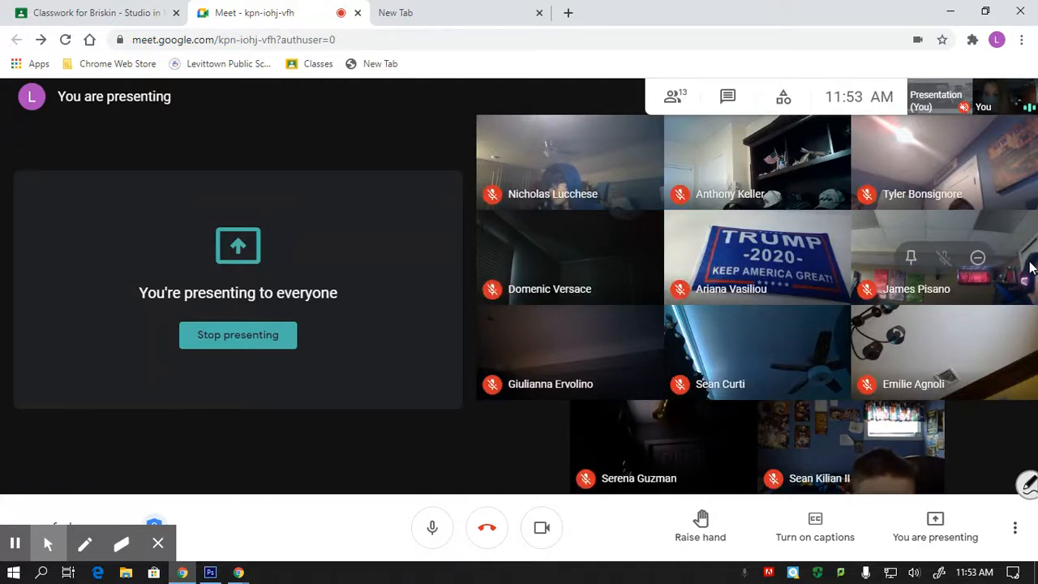
{"action": "left_click", "coordinate": [986, 11]}
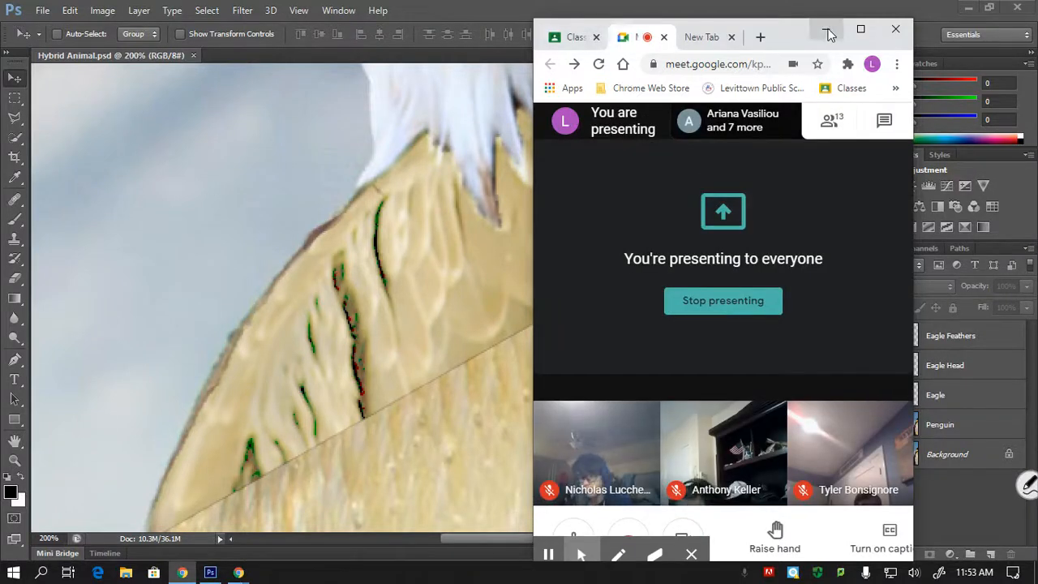
{"action": "left_click", "coordinate": [827, 32]}
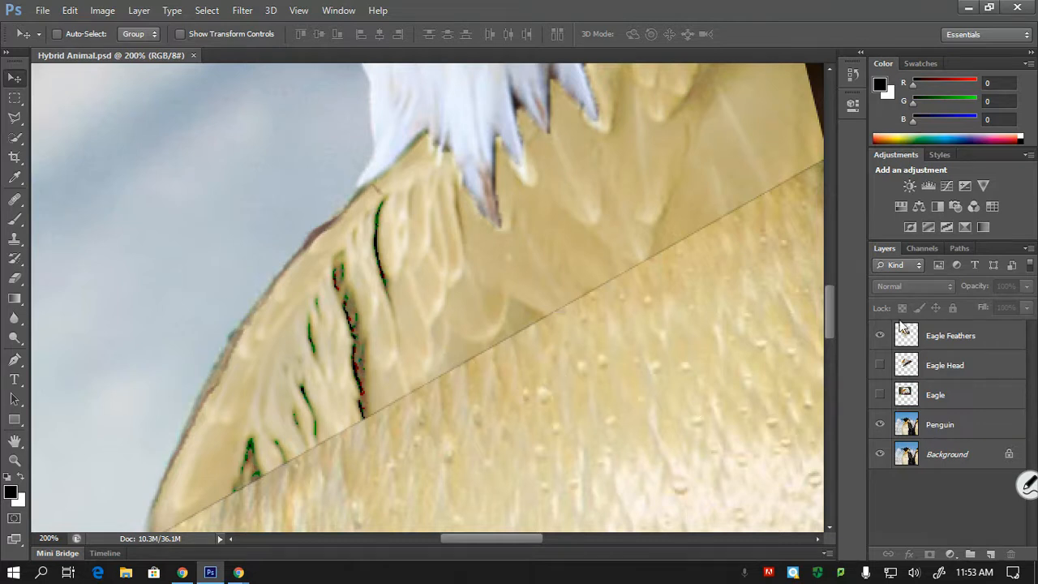
- Duplicate the Eagle Feathers layer and hide the original
{"action": "left_click", "coordinate": [954, 337]}
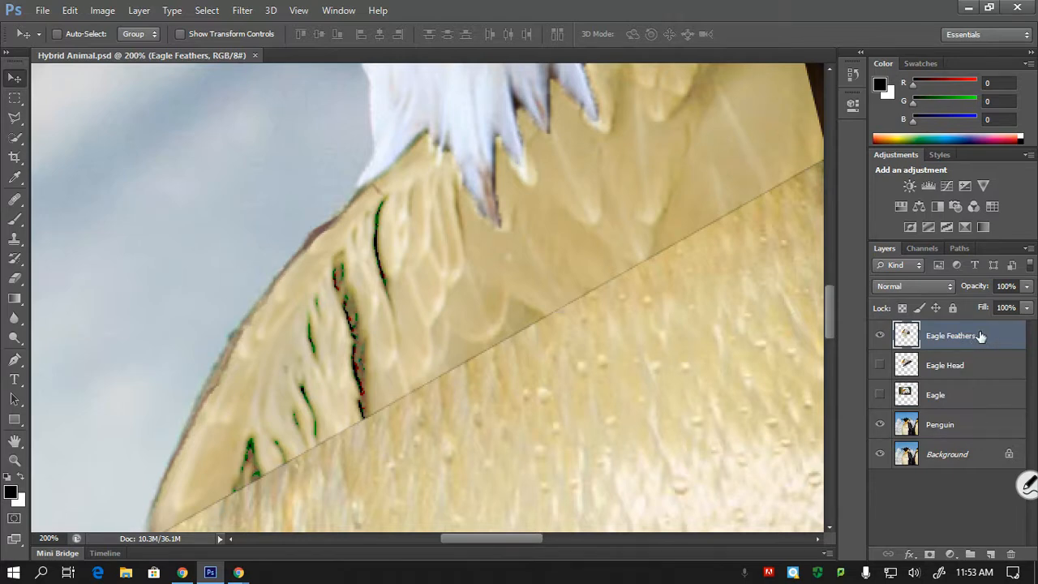
{"action": "left_click", "coordinate": [880, 334]}
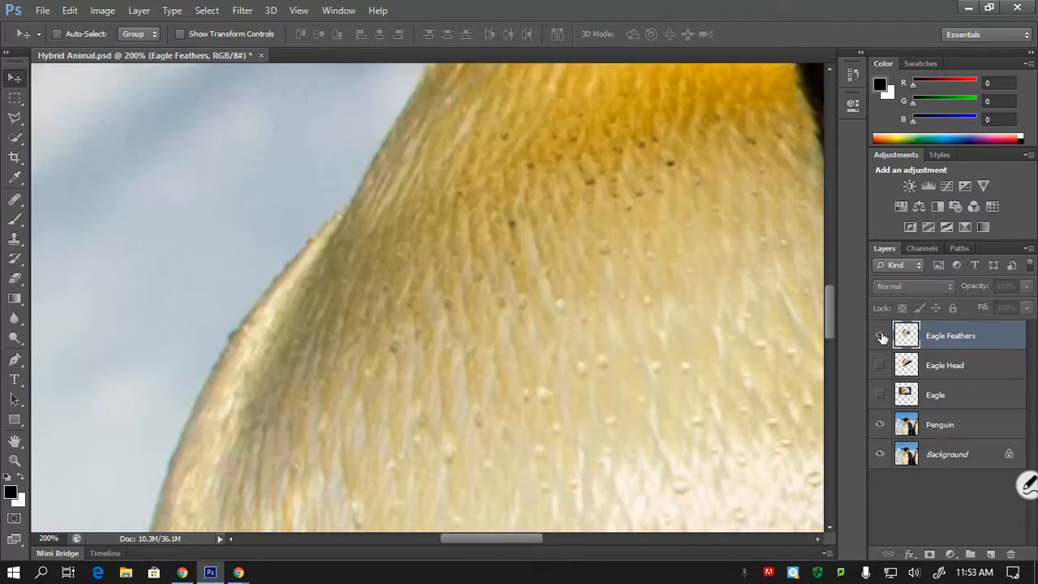
{"action": "left_click", "coordinate": [879, 335]}
{"action": "left_click_drag", "start_coordinate": [1005, 336], "coordinate": [990, 554]}
{"action": "left_click", "coordinate": [880, 365]}
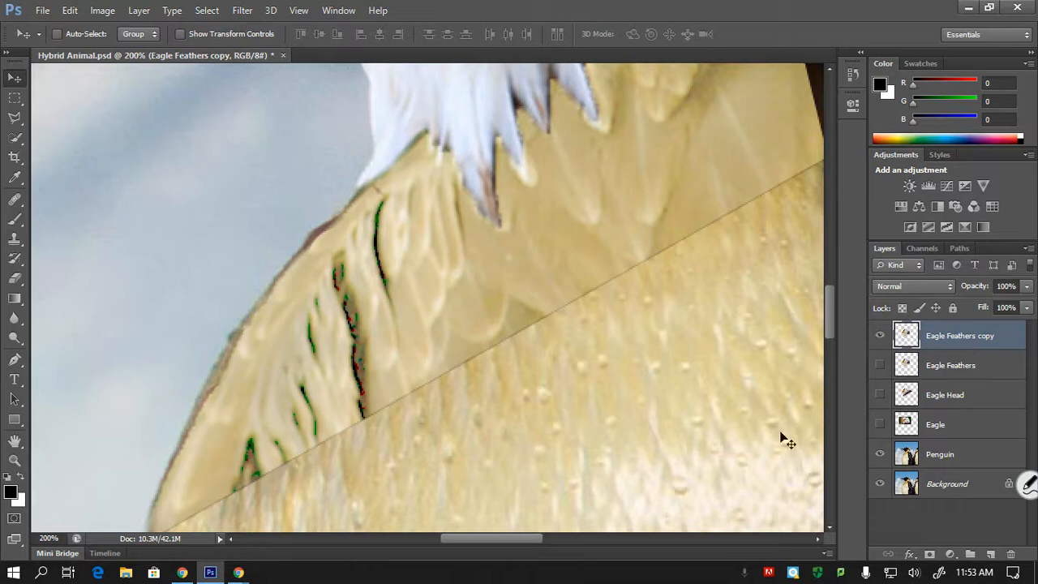
- Erase the middle part of the neck seam on Eagle Feathers copy along the feather tips, using eraser sizes 10 and 20
{"action": "key", "text": "e"}
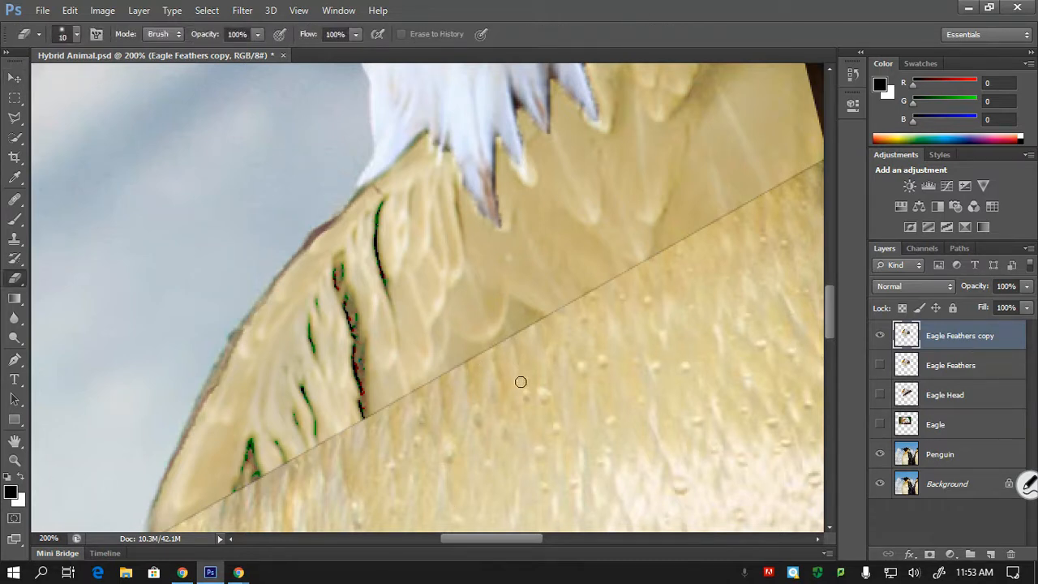
{"action": "key", "text": "bracketright"}
{"action": "key", "text": "bracketleft"}
{"action": "left_click_drag", "start_coordinate": [447, 379], "coordinate": [454, 345]}
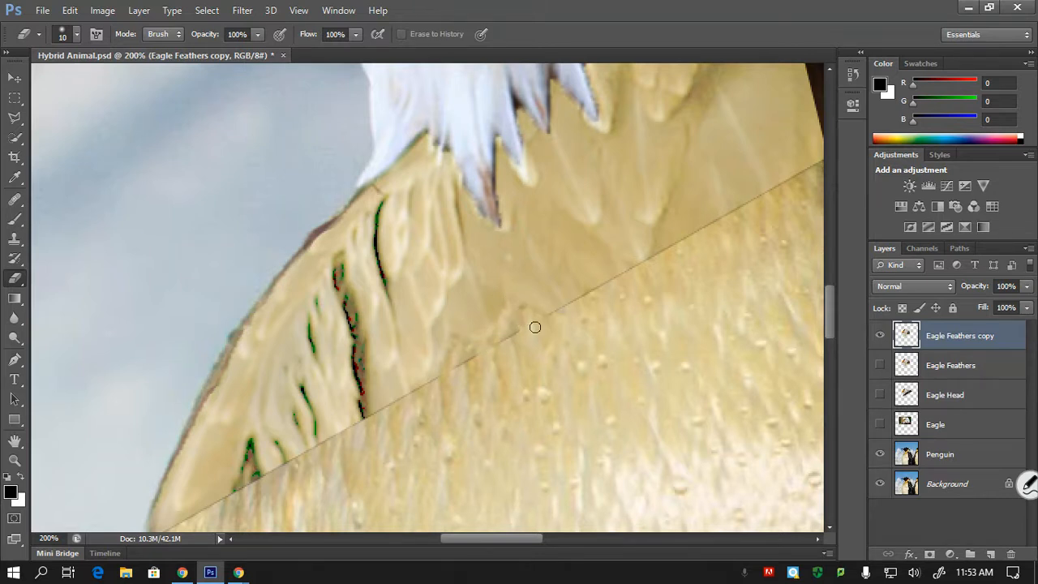
{"action": "key", "text": "bracketright"}
{"action": "mouse_move", "coordinate": [516, 317]}
{"action": "left_mouse_down"}
{"action": "mouse_move", "coordinate": [488, 356]}
{"action": "mouse_move", "coordinate": [458, 349]}
{"action": "mouse_move", "coordinate": [440, 387]}
{"action": "mouse_move", "coordinate": [523, 329]}
{"action": "left_mouse_up"}
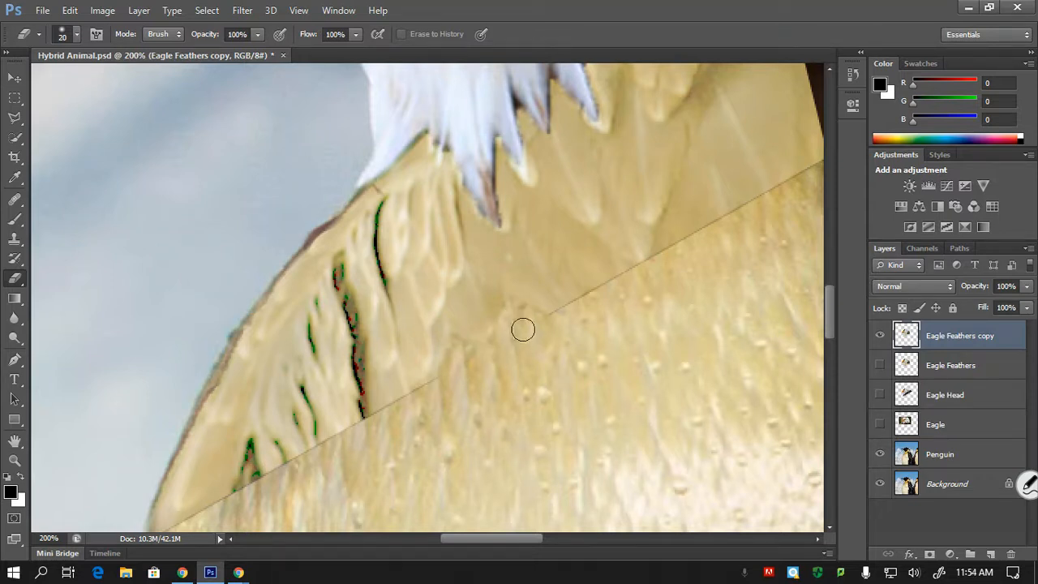
- Erase more of the neck seam on both sides of the cleared middle part, following the feather tips with eraser size 8
{"action": "key", "text": "bracketleft"}
{"action": "key", "text": "bracketleft"}
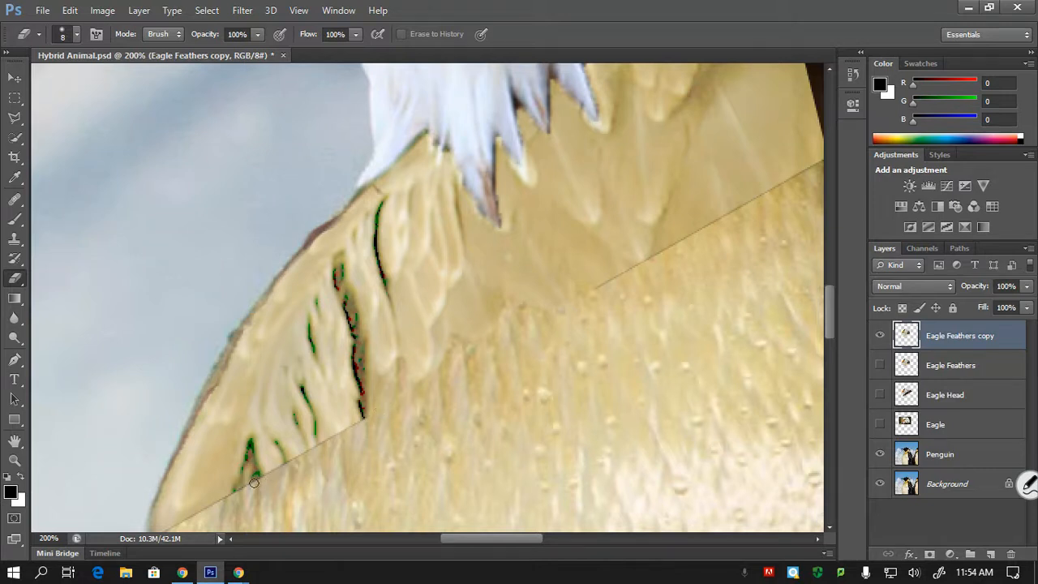
{"action": "mouse_move", "coordinate": [236, 492]}
{"action": "left_mouse_down"}
{"action": "mouse_move", "coordinate": [251, 440]}
{"action": "mouse_move", "coordinate": [257, 478]}
{"action": "left_mouse_up"}
{"action": "key", "text": "ctrl+minus"}
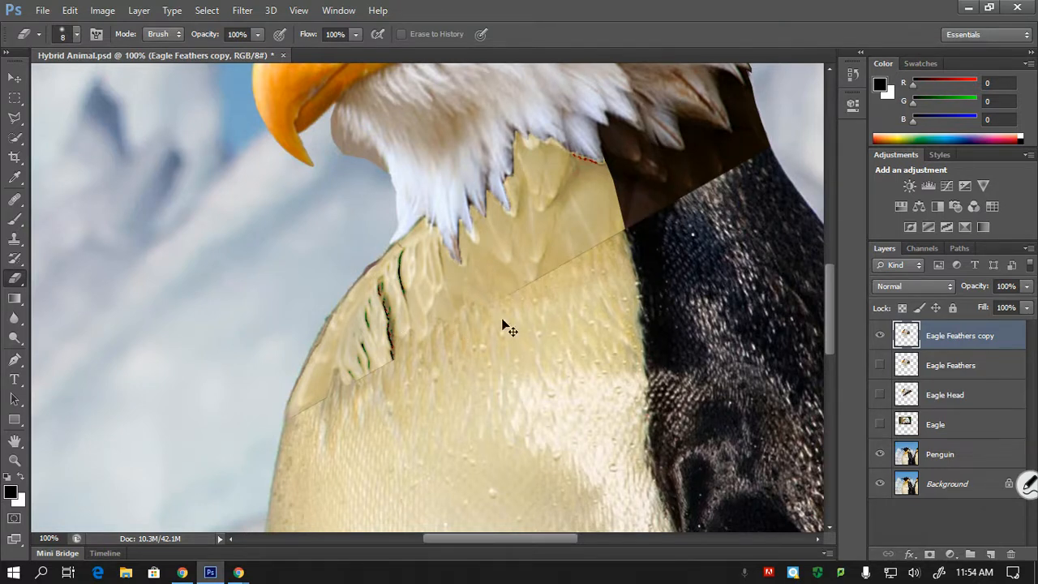
{"action": "scroll", "coordinate": [502, 318], "scroll_direction": "down", "scroll_amount": 1}
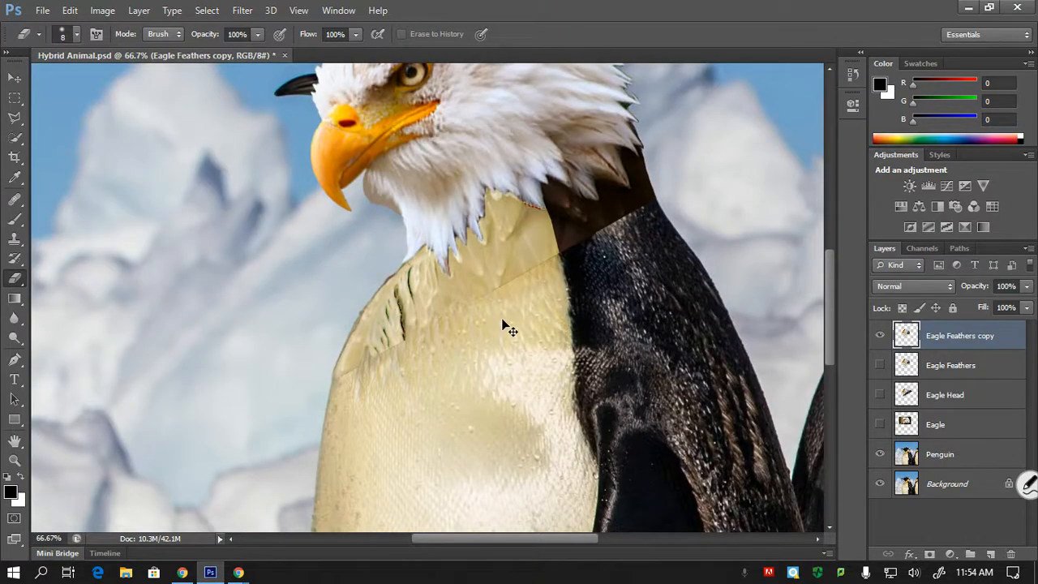
{"action": "scroll", "coordinate": [503, 322], "scroll_direction": "up", "scroll_amount": 2}
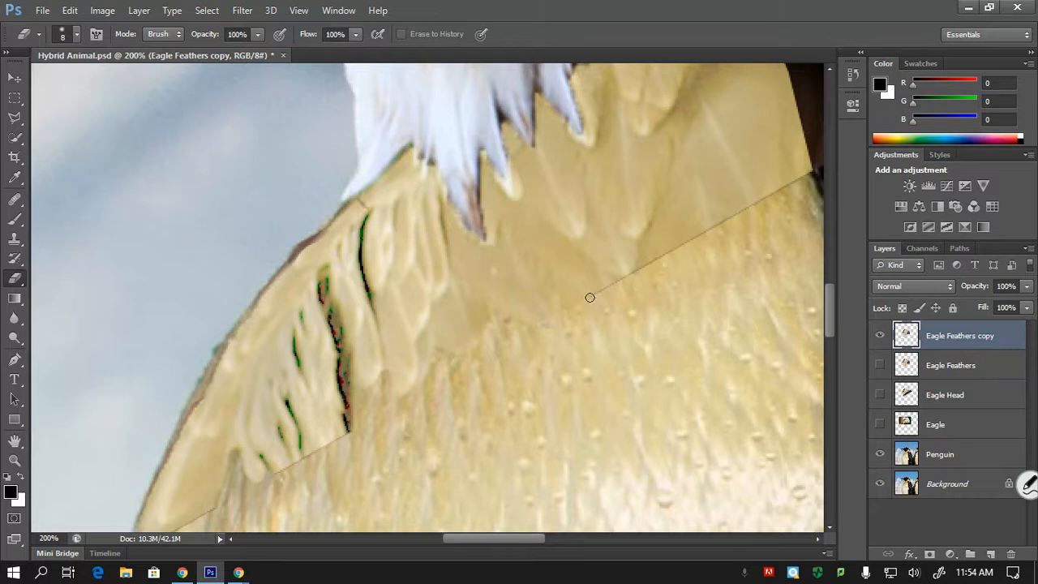
{"action": "mouse_move", "coordinate": [589, 297]}
{"action": "left_mouse_down"}
{"action": "mouse_move", "coordinate": [600, 274]}
{"action": "mouse_move", "coordinate": [633, 285]}
{"action": "mouse_move", "coordinate": [590, 290]}
{"action": "mouse_move", "coordinate": [629, 278]}
{"action": "mouse_move", "coordinate": [641, 243]}
{"action": "mouse_move", "coordinate": [681, 250]}
{"action": "left_mouse_up"}
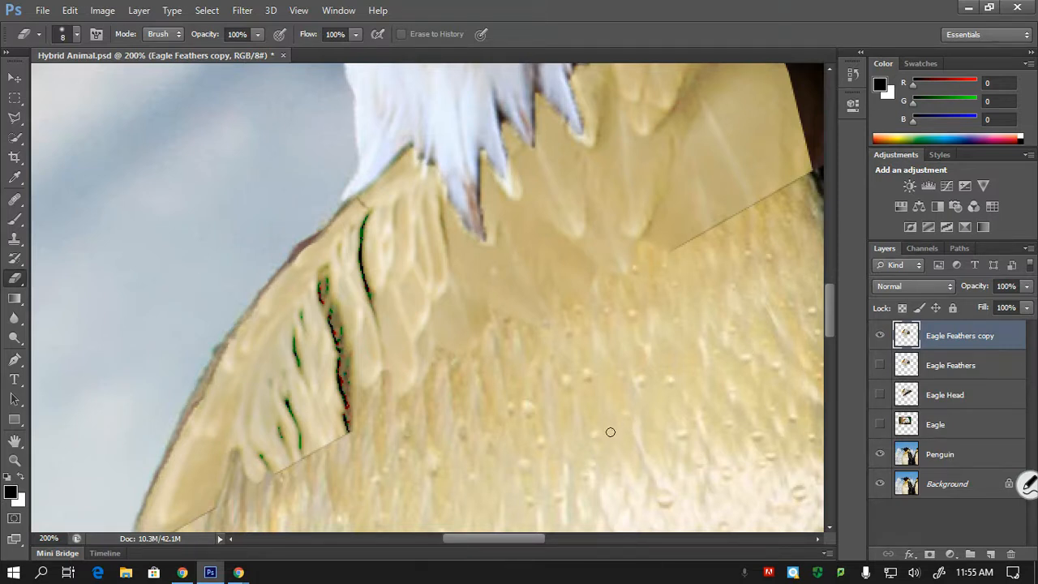
- Lasso the central neck feathers on Eagle Feathers copy freehand and copy the selection to a new layer
{"action": "key", "text": "l"}
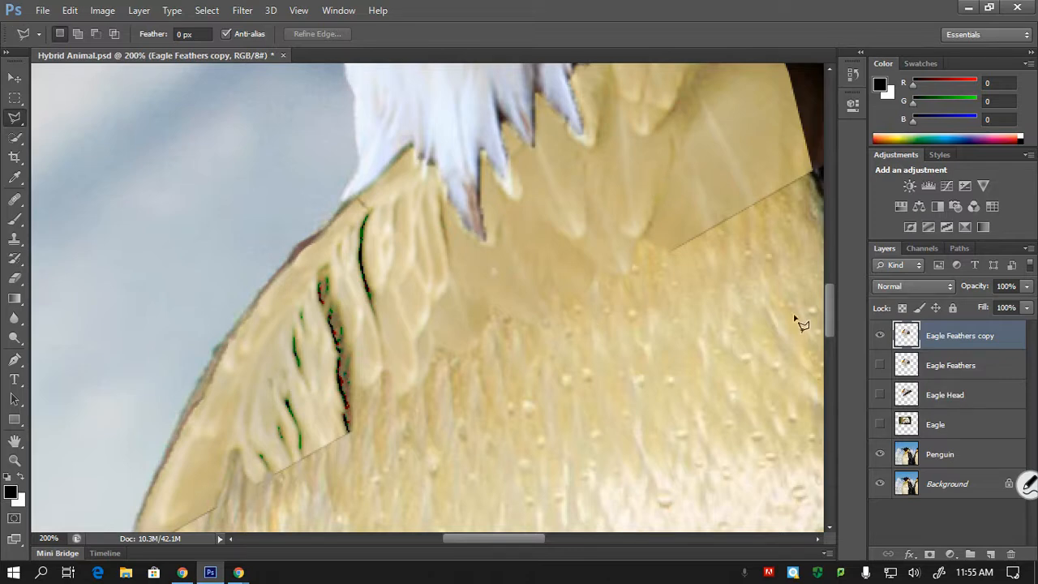
{"action": "key", "text": "ctrl+minus"}
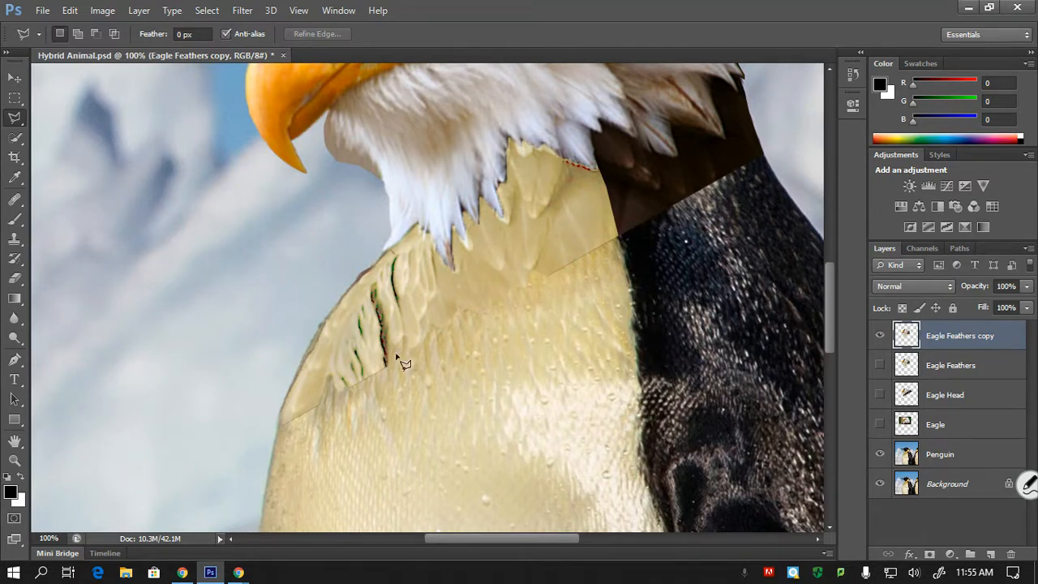
{"action": "left_click_drag", "start_coordinate": [26, 111], "coordinate": [36, 119]}
{"action": "mouse_move", "coordinate": [390, 352]}
{"action": "left_mouse_down"}
{"action": "mouse_move", "coordinate": [394, 270]}
{"action": "mouse_move", "coordinate": [410, 247]}
{"action": "mouse_move", "coordinate": [425, 243]}
{"action": "mouse_move", "coordinate": [454, 275]}
{"action": "mouse_move", "coordinate": [489, 222]}
{"action": "mouse_move", "coordinate": [542, 199]}
{"action": "mouse_move", "coordinate": [555, 234]}
{"action": "mouse_move", "coordinate": [529, 321]}
{"action": "mouse_move", "coordinate": [490, 357]}
{"action": "mouse_move", "coordinate": [419, 381]}
{"action": "mouse_move", "coordinate": [391, 347]}
{"action": "left_mouse_up"}
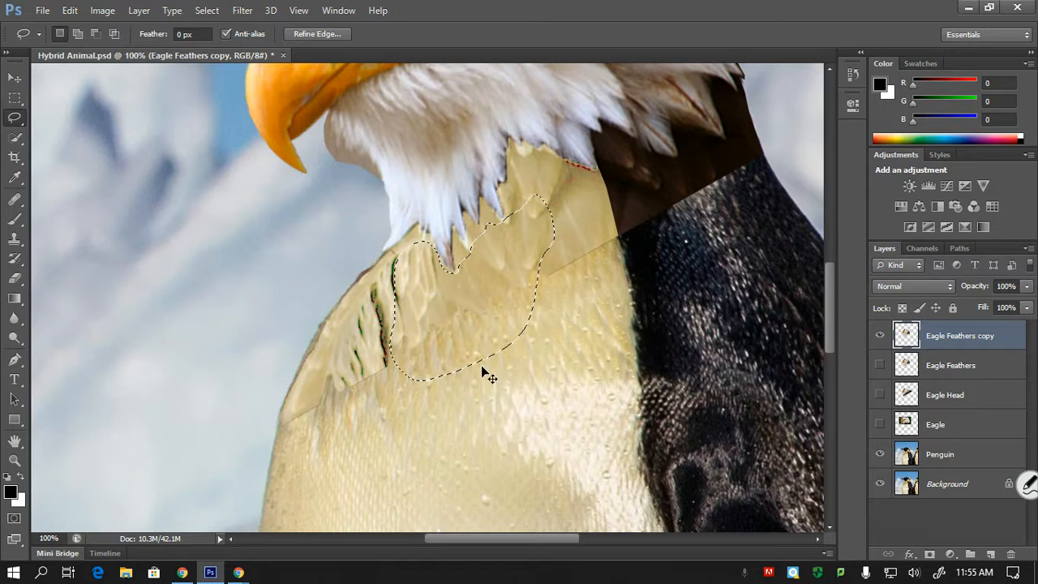
{"action": "key", "text": "ctrl+j"}
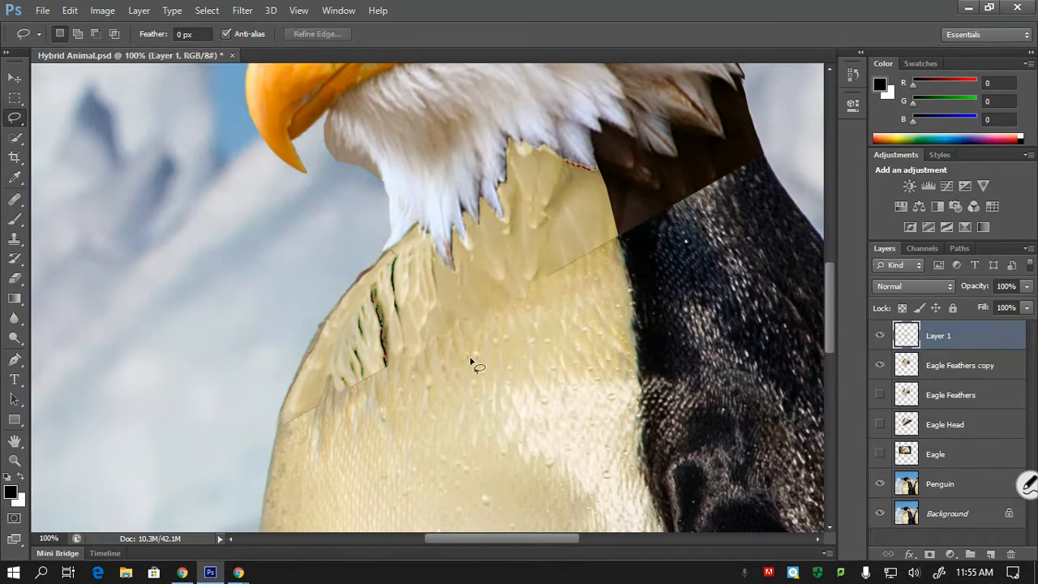
- Place Layer 1 below Eagle Feathers copy and shift its feather patch down over the penguin's upper chest
{"action": "key", "text": "v"}
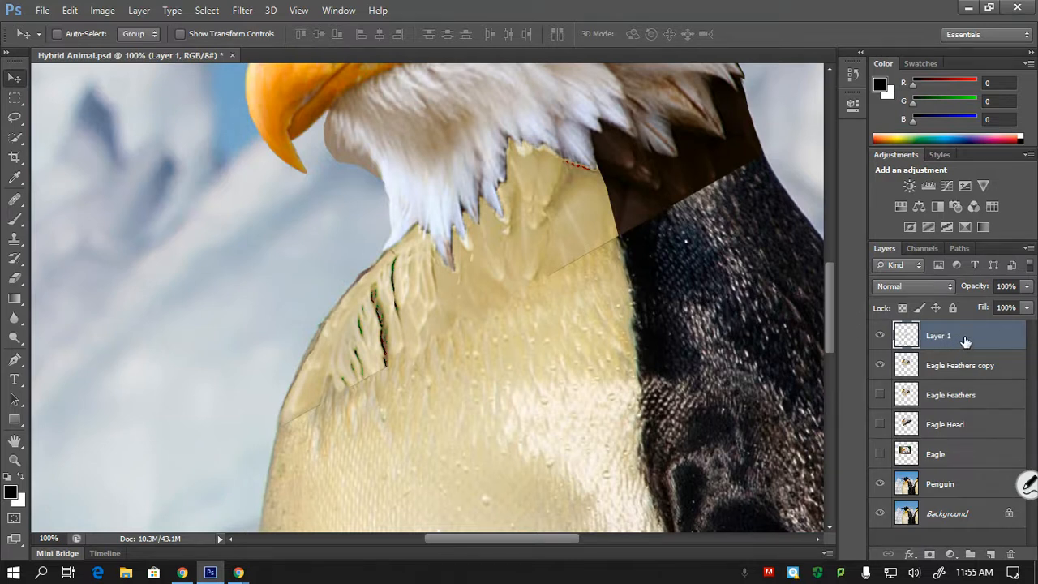
{"action": "left_click_drag", "start_coordinate": [966, 341], "coordinate": [970, 381]}
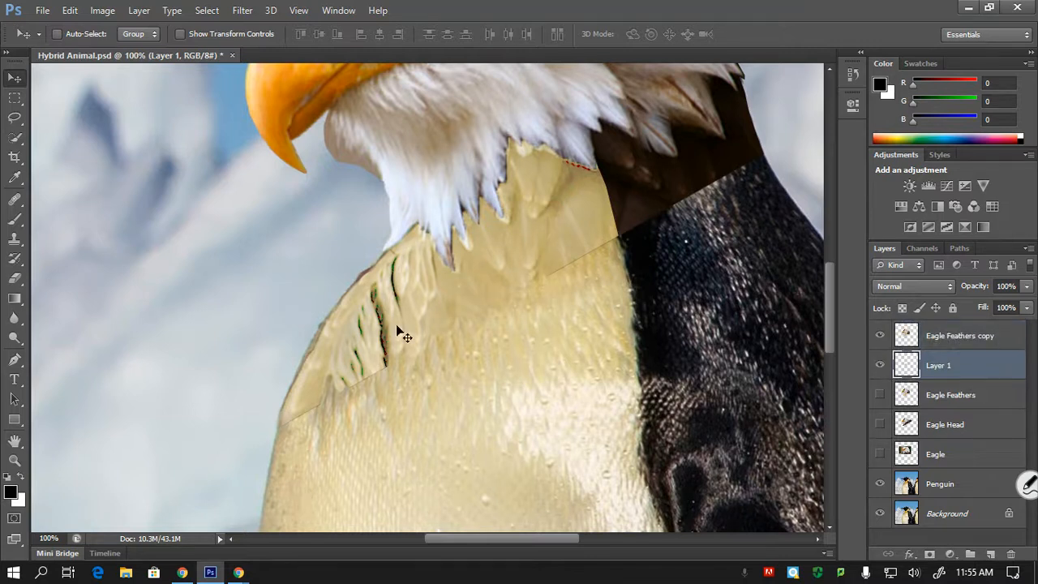
{"action": "left_click_drag", "start_coordinate": [466, 298], "coordinate": [471, 336]}
{"action": "key", "text": "ctrl+plus"}
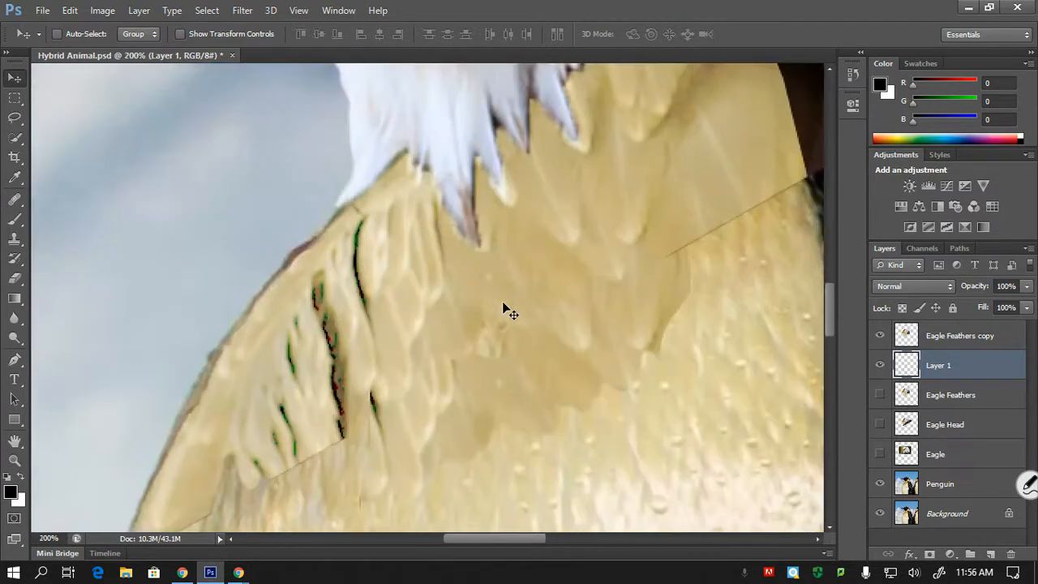
{"action": "left_click_drag", "start_coordinate": [461, 395], "coordinate": [476, 378]}
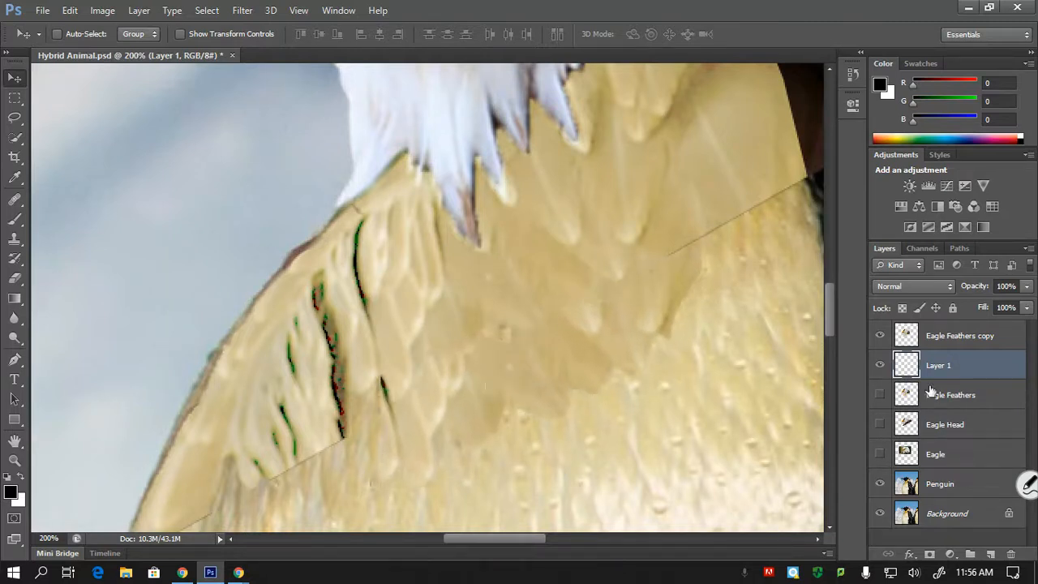
{"action": "left_click_drag", "start_coordinate": [826, 295], "coordinate": [827, 313]}
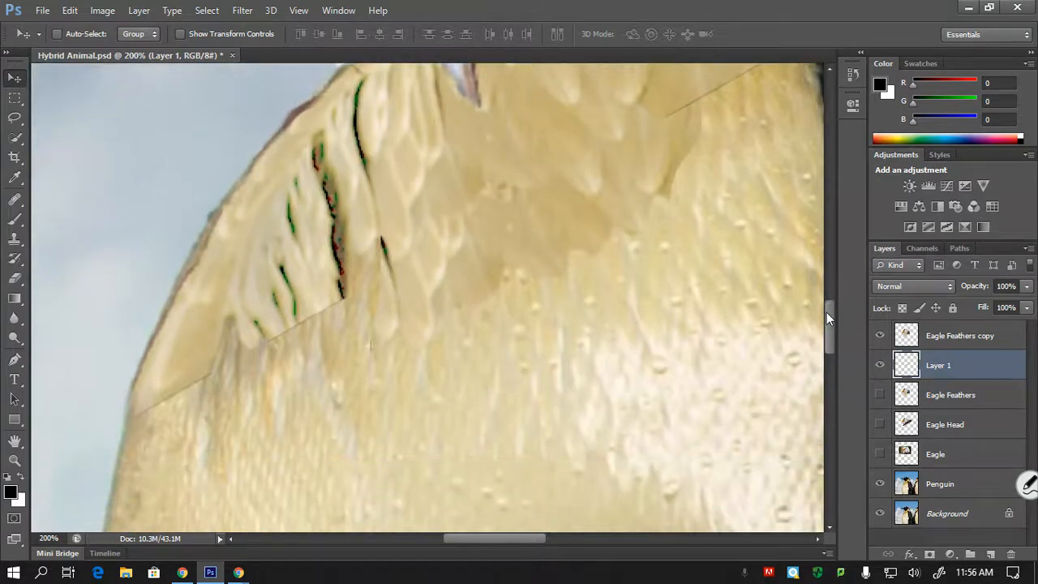
{"action": "left_click_drag", "start_coordinate": [521, 229], "coordinate": [497, 231]}
- Scale the Layer 1 feather patch to about 56% width and 89% height and position it just under the neck feathers
{"action": "key", "text": "ctrl+t"}
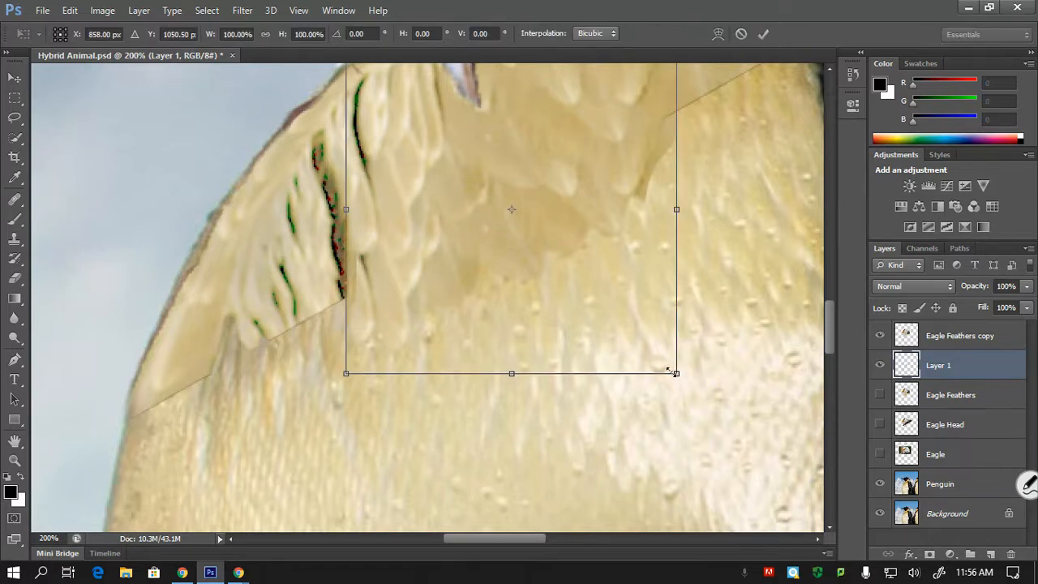
{"action": "left_click_drag", "start_coordinate": [672, 370], "coordinate": [652, 347]}
{"action": "left_click_drag", "start_coordinate": [652, 198], "coordinate": [607, 203]}
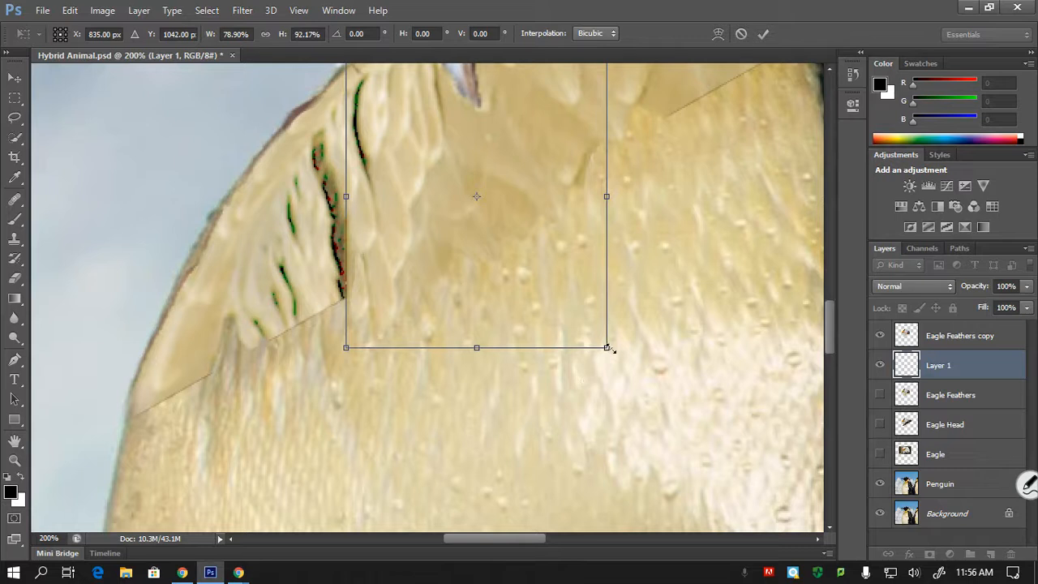
{"action": "left_click_drag", "start_coordinate": [606, 348], "coordinate": [590, 371]}
{"action": "left_click_drag", "start_coordinate": [513, 311], "coordinate": [551, 300]}
{"action": "left_click_drag", "start_coordinate": [634, 357], "coordinate": [586, 325]}
{"action": "left_click_drag", "start_coordinate": [542, 272], "coordinate": [555, 325]}
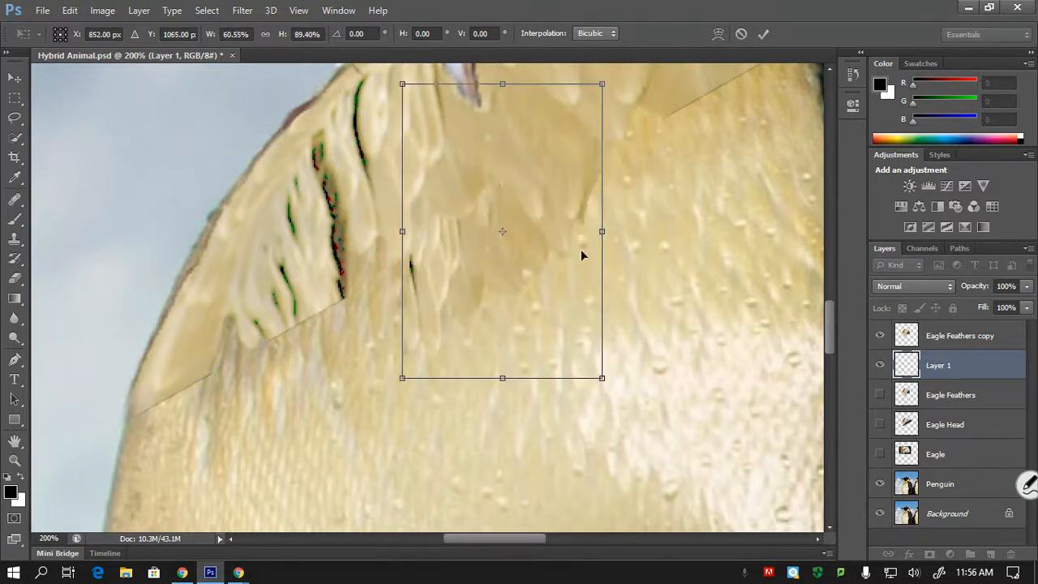
{"action": "left_click_drag", "start_coordinate": [599, 232], "coordinate": [588, 232]}
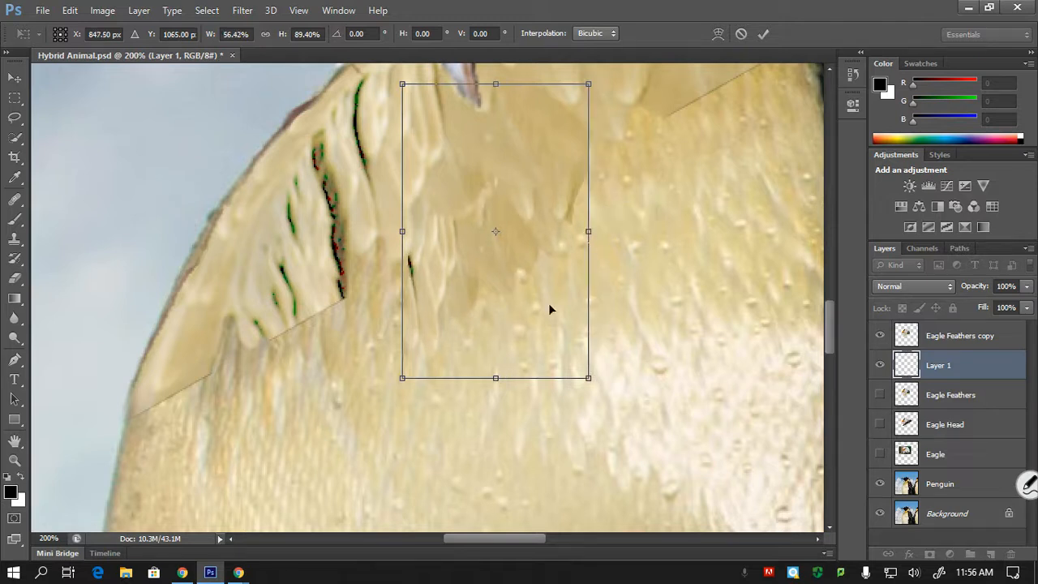
{"action": "left_click_drag", "start_coordinate": [548, 302], "coordinate": [525, 328]}
{"action": "key", "text": "ctrl+minus"}
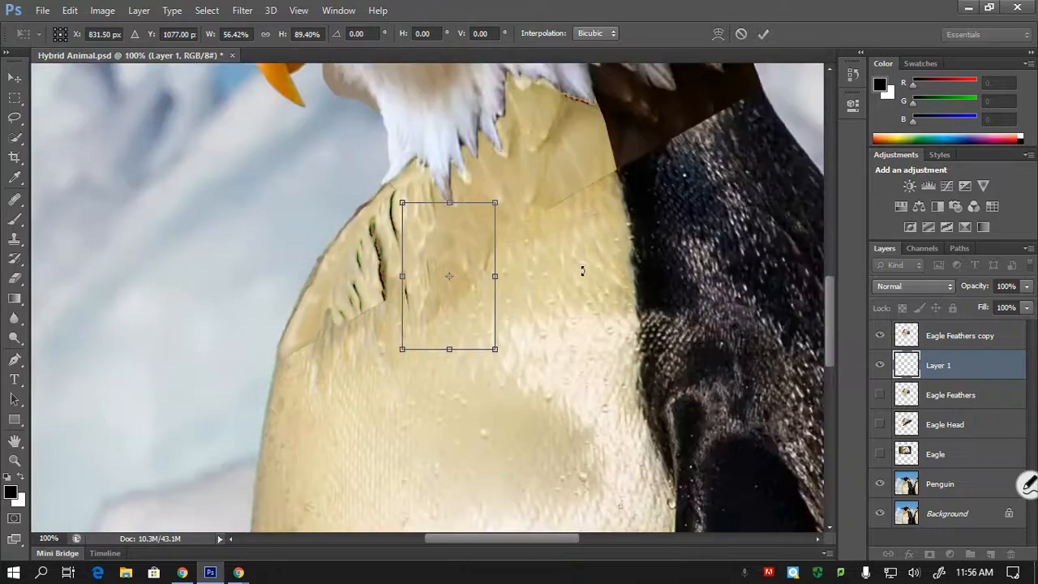
{"action": "mouse_move", "coordinate": [454, 299]}
{"action": "left_mouse_down"}
{"action": "mouse_move", "coordinate": [464, 299]}
{"action": "mouse_move", "coordinate": [455, 289]}
{"action": "left_mouse_up"}
{"action": "key", "text": "Return"}
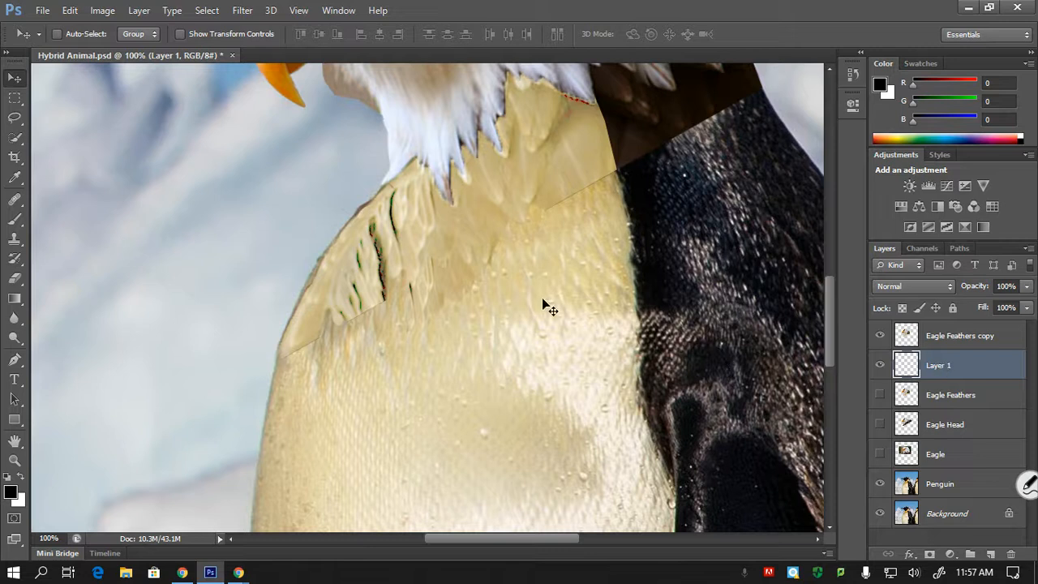
{"action": "mouse_move", "coordinate": [464, 272]}
{"action": "left_mouse_down"}
{"action": "mouse_move", "coordinate": [513, 266]}
{"action": "mouse_move", "coordinate": [463, 269]}
{"action": "left_mouse_up"}
- Lasso a rounded patch of chest feathers on the Penguin layer, beside the feather patch, and copy it to a new layer
{"action": "left_click", "coordinate": [963, 459]}
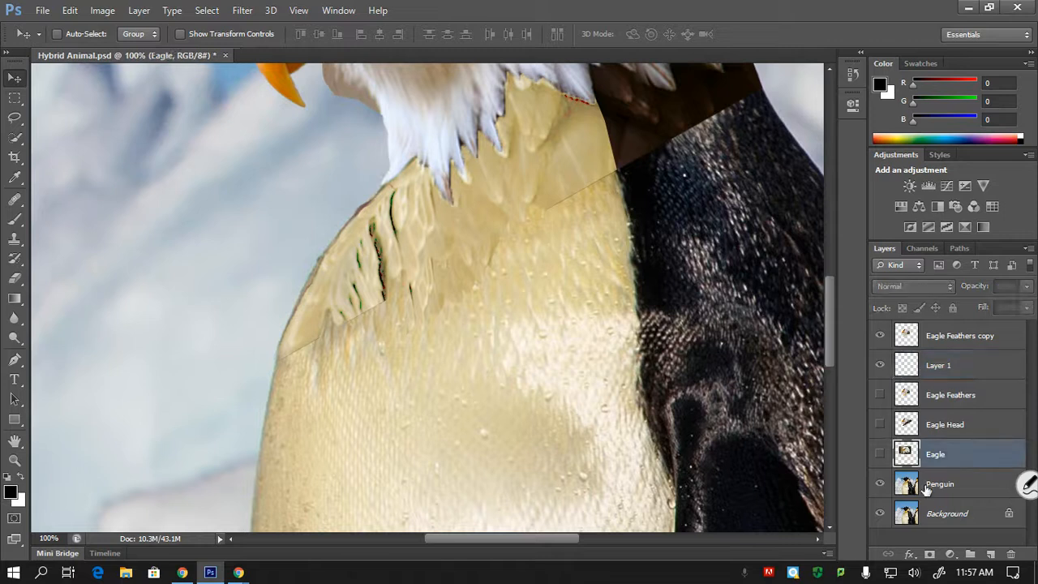
{"action": "left_click", "coordinate": [926, 488]}
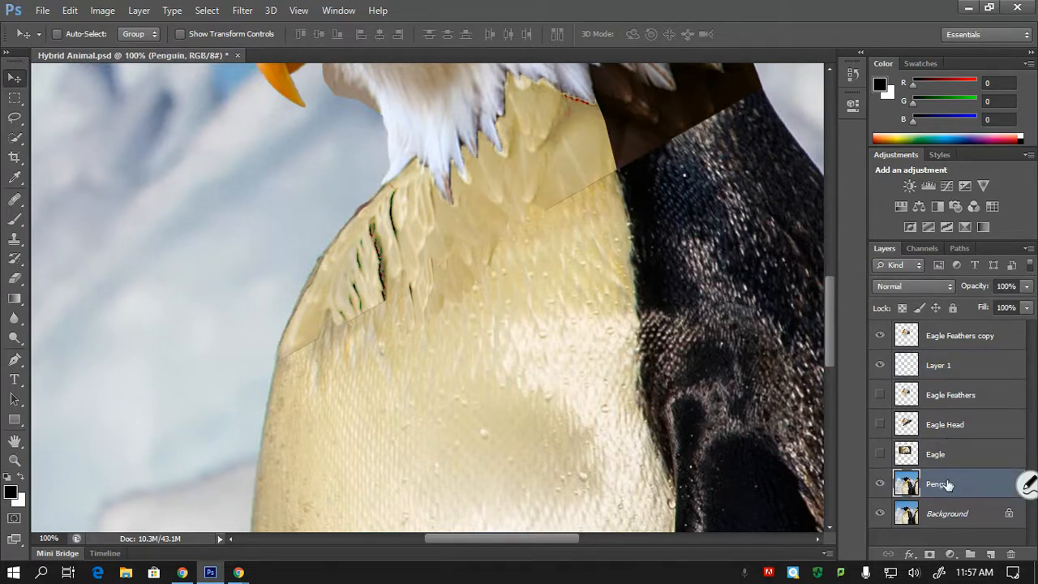
{"action": "key", "text": "l"}
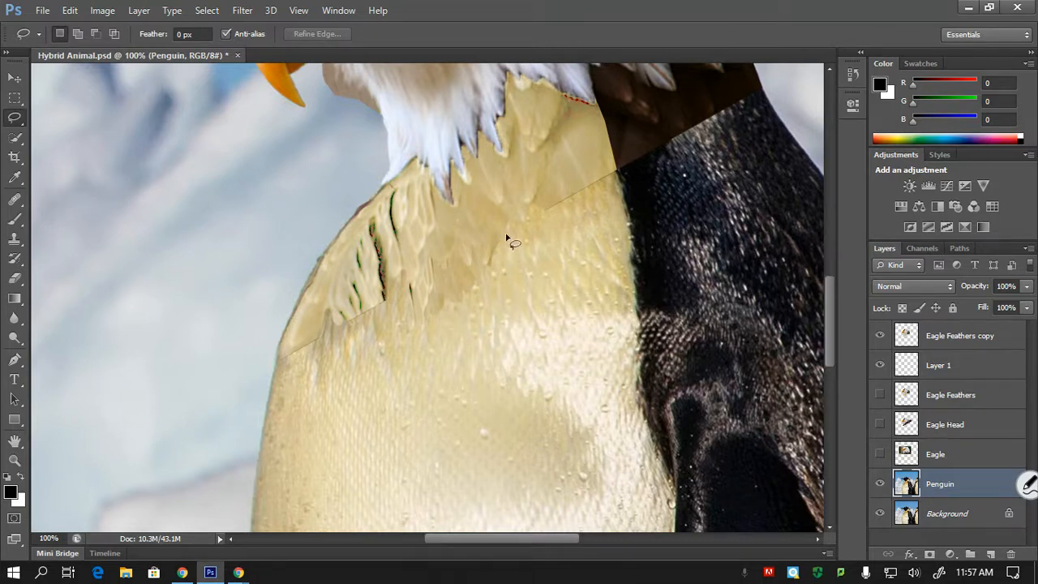
{"action": "mouse_move", "coordinate": [506, 237]}
{"action": "left_mouse_down"}
{"action": "mouse_move", "coordinate": [493, 288]}
{"action": "mouse_move", "coordinate": [510, 307]}
{"action": "mouse_move", "coordinate": [574, 315]}
{"action": "mouse_move", "coordinate": [587, 288]}
{"action": "mouse_move", "coordinate": [577, 254]}
{"action": "mouse_move", "coordinate": [548, 220]}
{"action": "mouse_move", "coordinate": [507, 237]}
{"action": "left_mouse_up"}
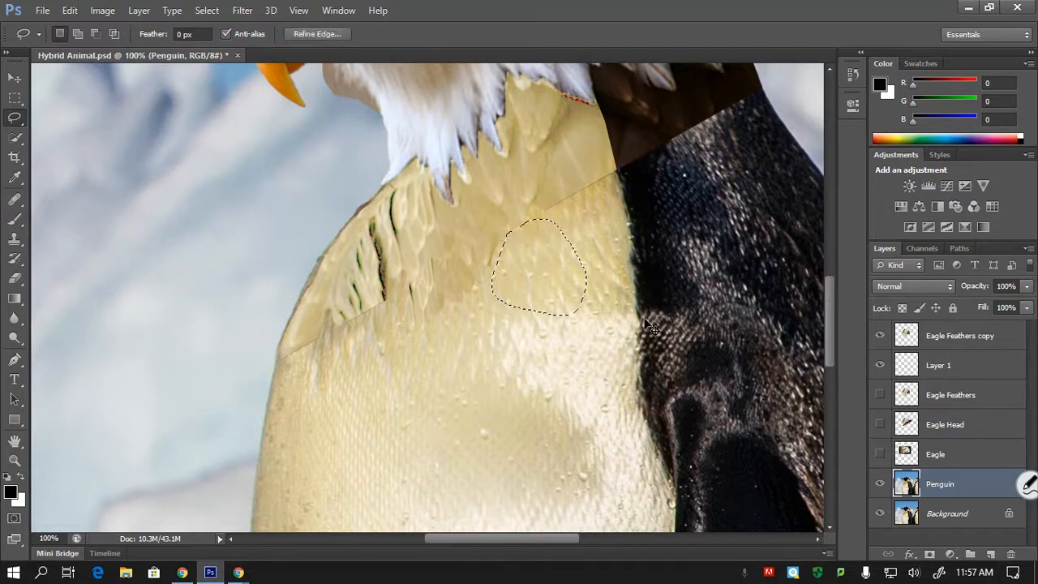
{"action": "key", "text": "ctrl+j"}
{"action": "key", "text": "v"}
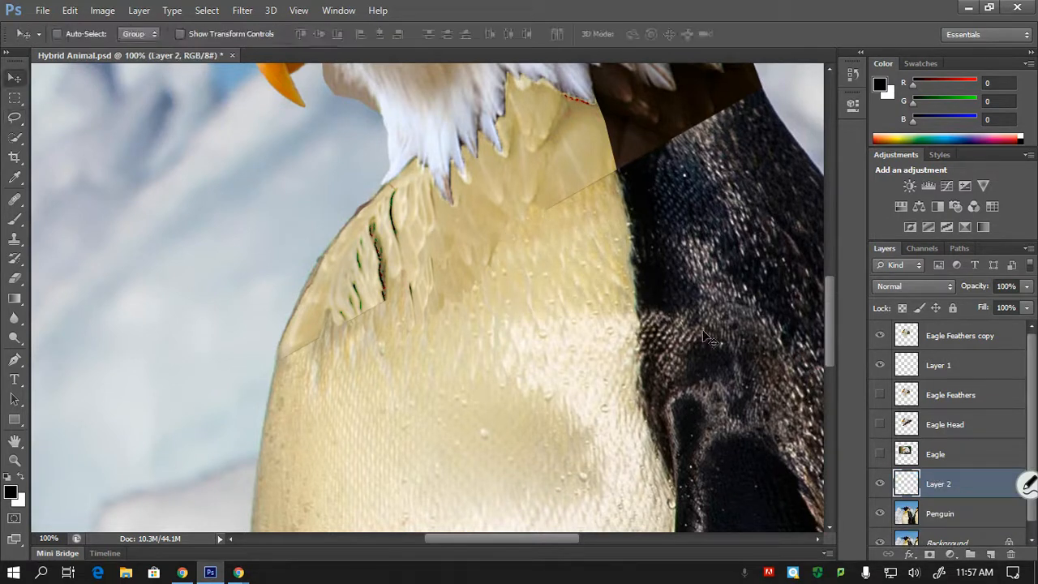
- Place Layer 2 directly below Layer 1 and move its chest patch slightly toward the dark wing
{"action": "mouse_move", "coordinate": [938, 487]}
{"action": "left_mouse_down"}
{"action": "mouse_move", "coordinate": [924, 371]}
{"action": "mouse_move", "coordinate": [926, 383]}
{"action": "left_mouse_up"}
{"action": "left_click_drag", "start_coordinate": [465, 269], "coordinate": [552, 270]}
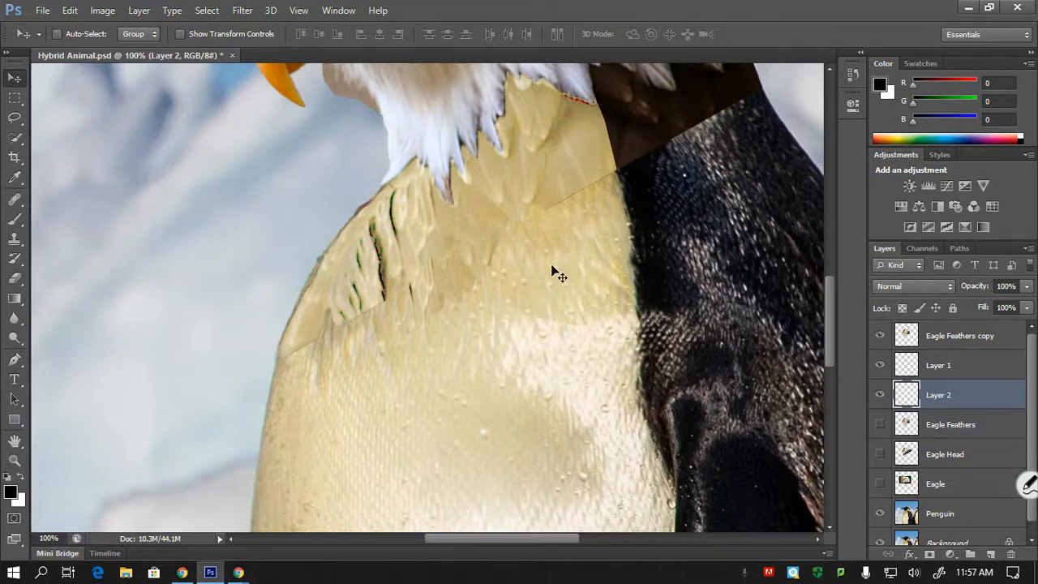
{"action": "key", "text": "ctrl+plus"}
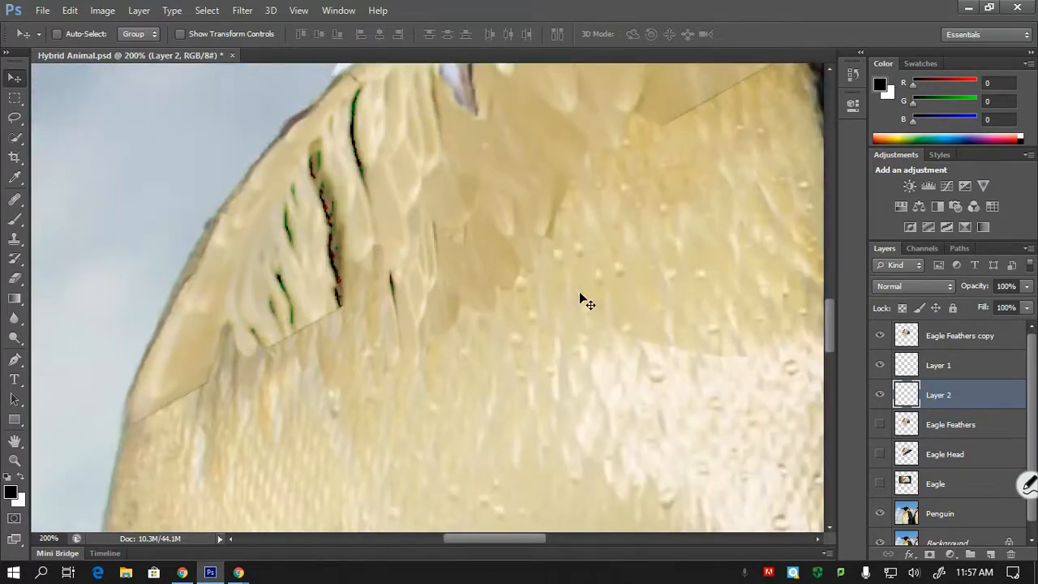
{"action": "key", "text": "ctrl+minus"}
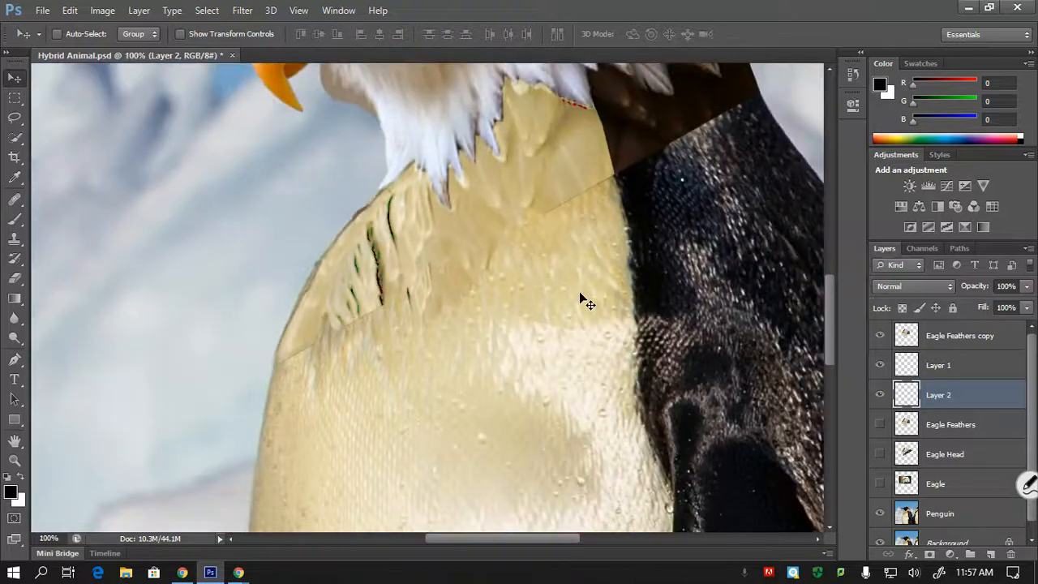
- Enlarge the Layer 2 chest patch with Free Transform and position it under the remaining seam beside the neck feathers
{"action": "key", "text": "ctrl+t"}
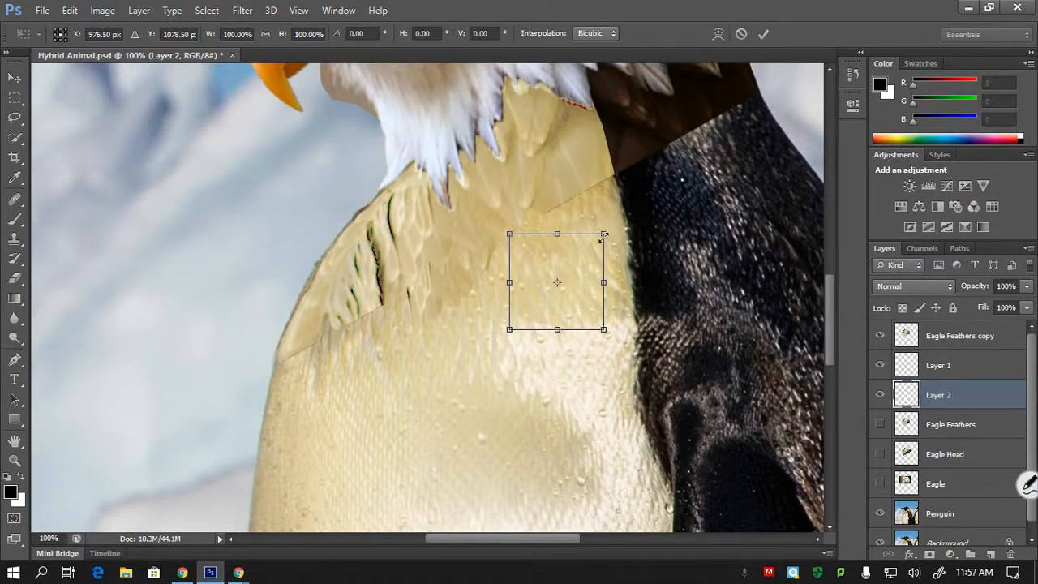
{"action": "left_click_drag", "start_coordinate": [604, 235], "coordinate": [642, 139]}
{"action": "left_click_drag", "start_coordinate": [612, 264], "coordinate": [555, 233]}
{"action": "key", "text": "Return"}
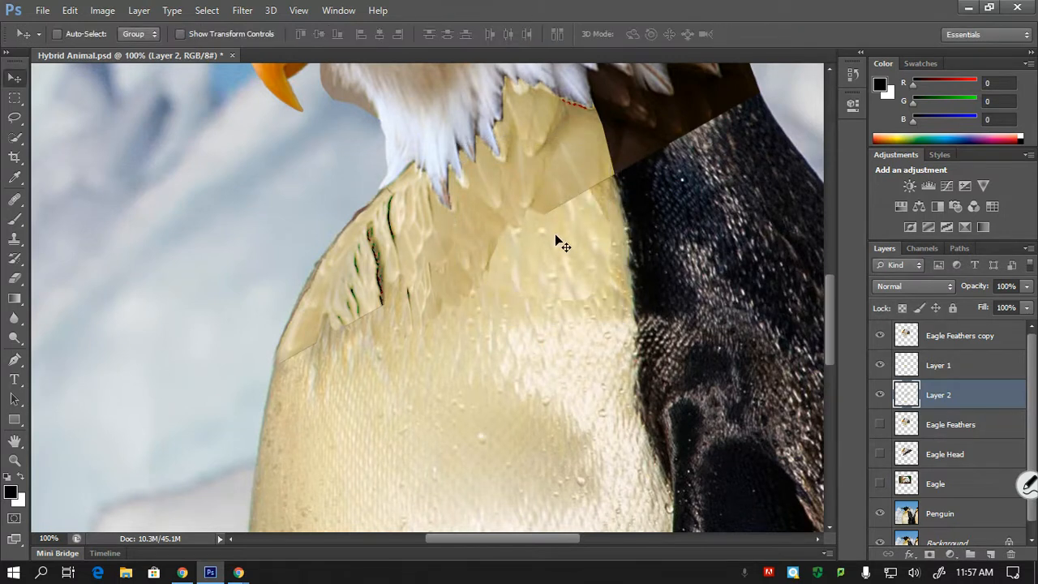
{"action": "left_click_drag", "start_coordinate": [577, 234], "coordinate": [527, 239]}
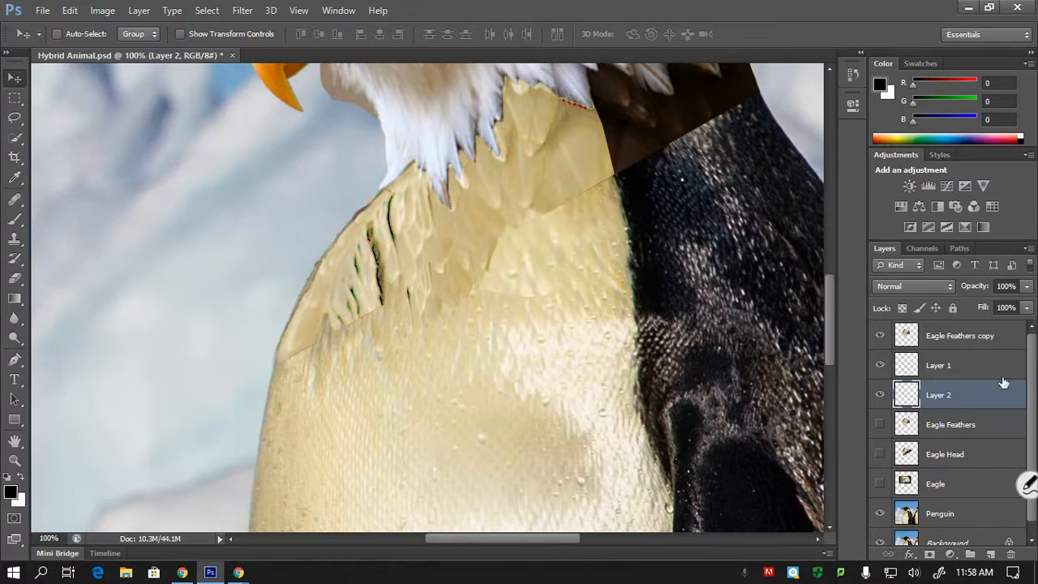
- Heal the upper end of the long dark streak in the Eagle Feathers copy layer, using a size 20 Healing Brush and nearby feather texture
{"action": "left_click", "coordinate": [947, 340]}
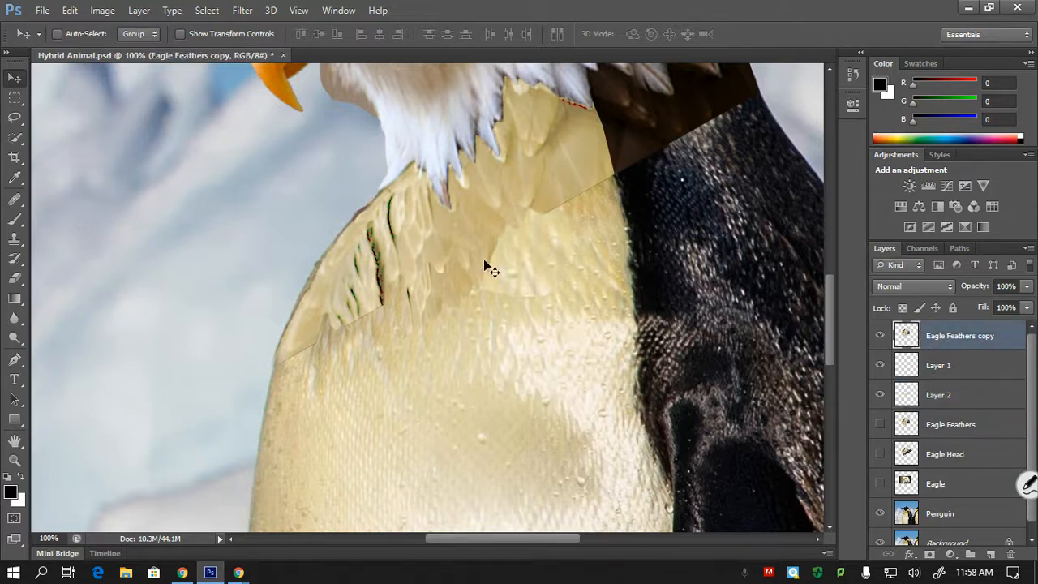
{"action": "key", "text": "ctrl+plus"}
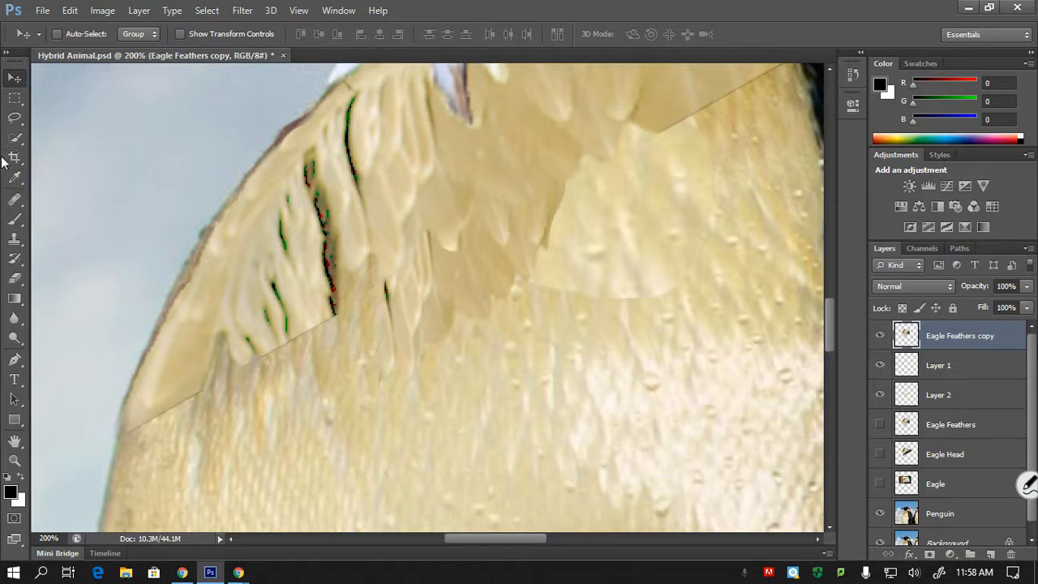
{"action": "left_click", "coordinate": [14, 199]}
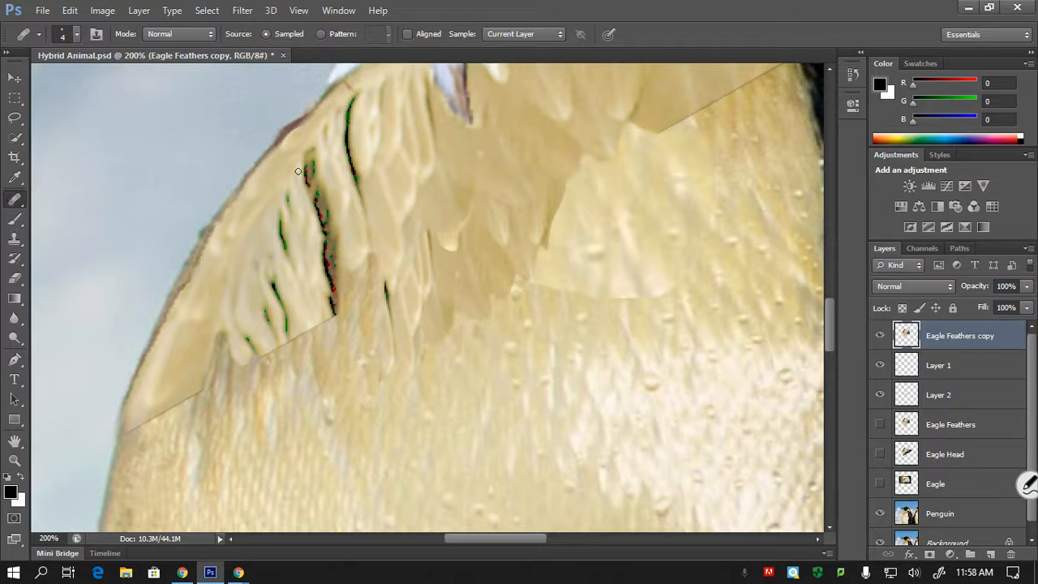
{"action": "key", "text": "bracketright"}
{"action": "key", "text": "bracketright"}
{"action": "key", "text": "bracketright"}
{"action": "key", "text": "ctrl+plus"}
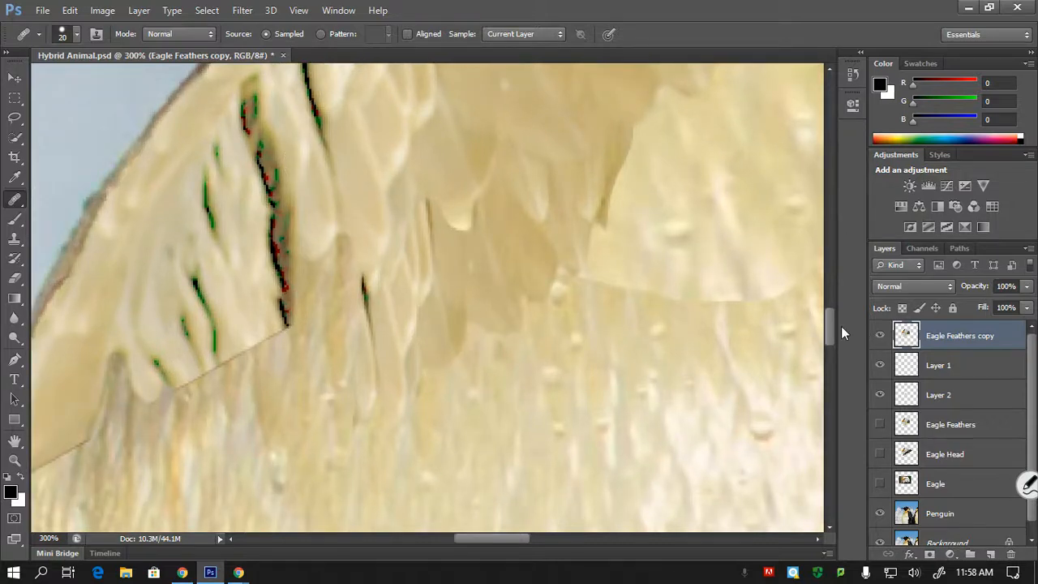
{"action": "left_click_drag", "start_coordinate": [831, 328], "coordinate": [829, 311]}
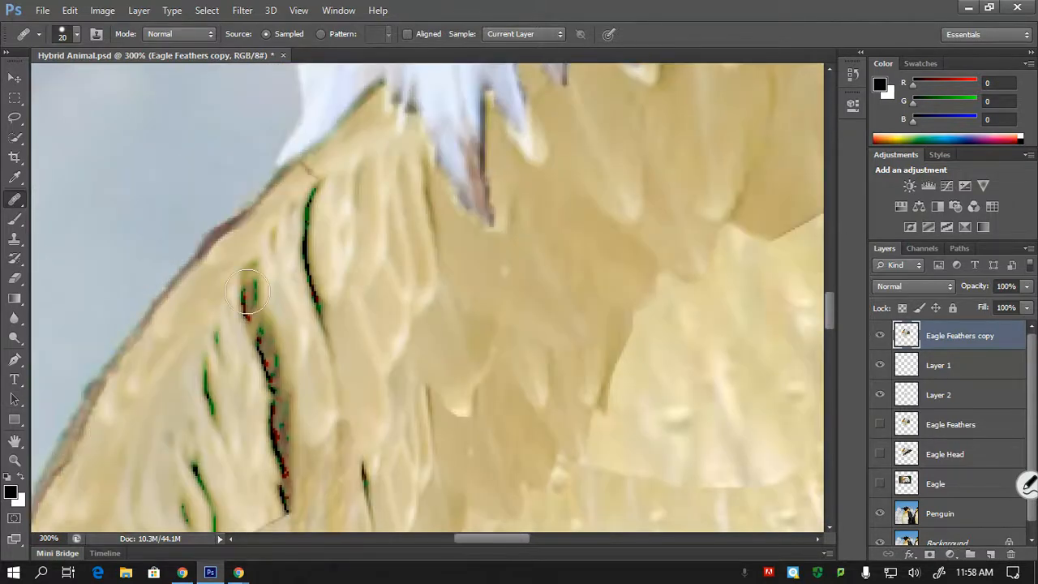
{"action": "left_click", "coordinate": [250, 276]}
{"action": "left_click", "coordinate": [489, 233]}
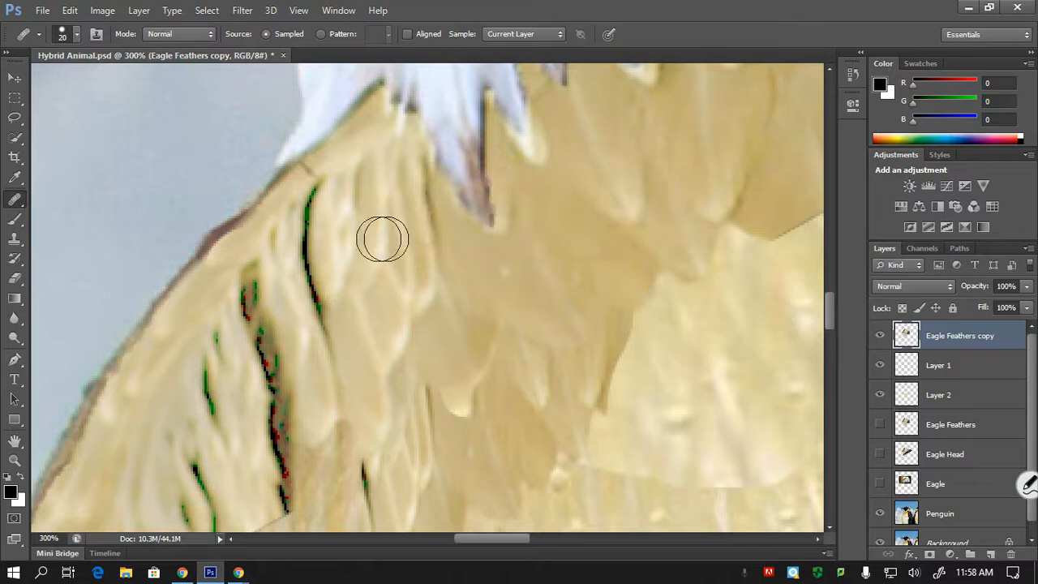
{"action": "left_click", "coordinate": [220, 282], "text": "alt"}
{"action": "left_click_drag", "start_coordinate": [246, 282], "coordinate": [257, 257]}
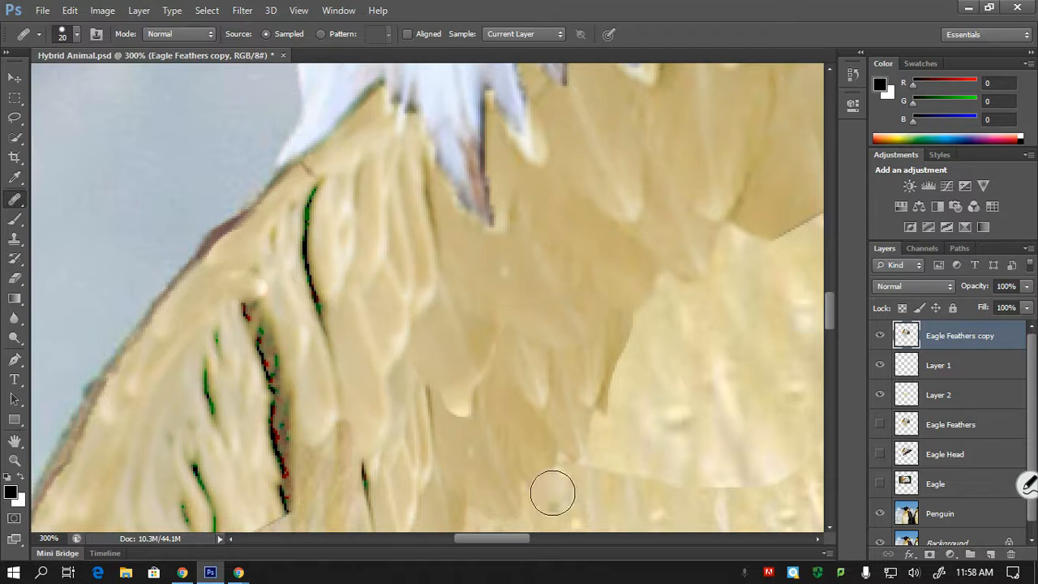
- Cover the next upper stretch of the long dark streak with adjacent feather colour, using the Clone Stamp at brush size 7
{"action": "key", "text": "bracketleft"}
{"action": "key", "text": "bracketleft"}
{"action": "key", "text": "bracketleft"}
{"action": "key", "text": "bracketleft"}
{"action": "key", "text": "bracketleft"}
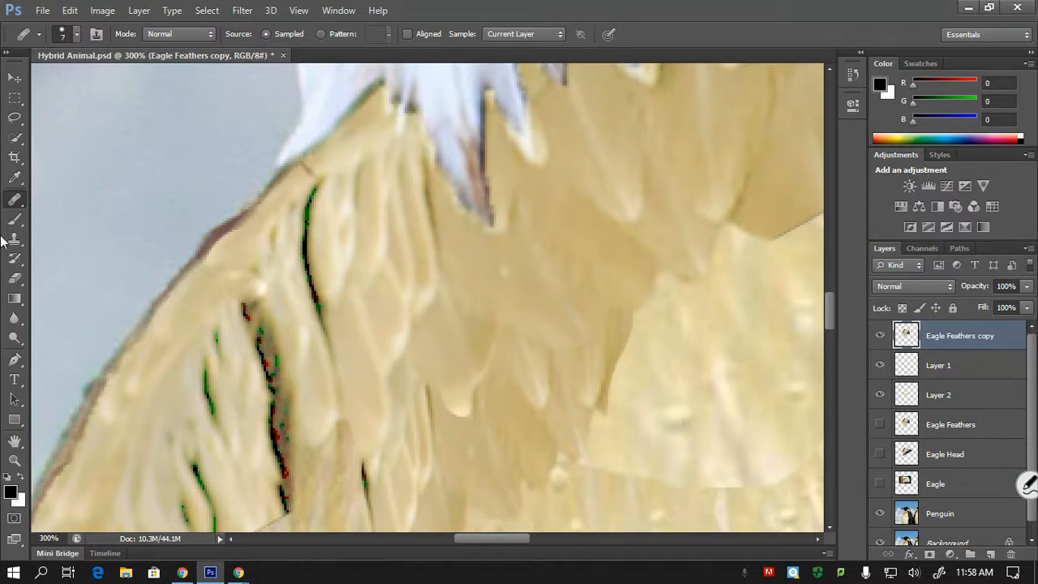
{"action": "left_click", "coordinate": [16, 240]}
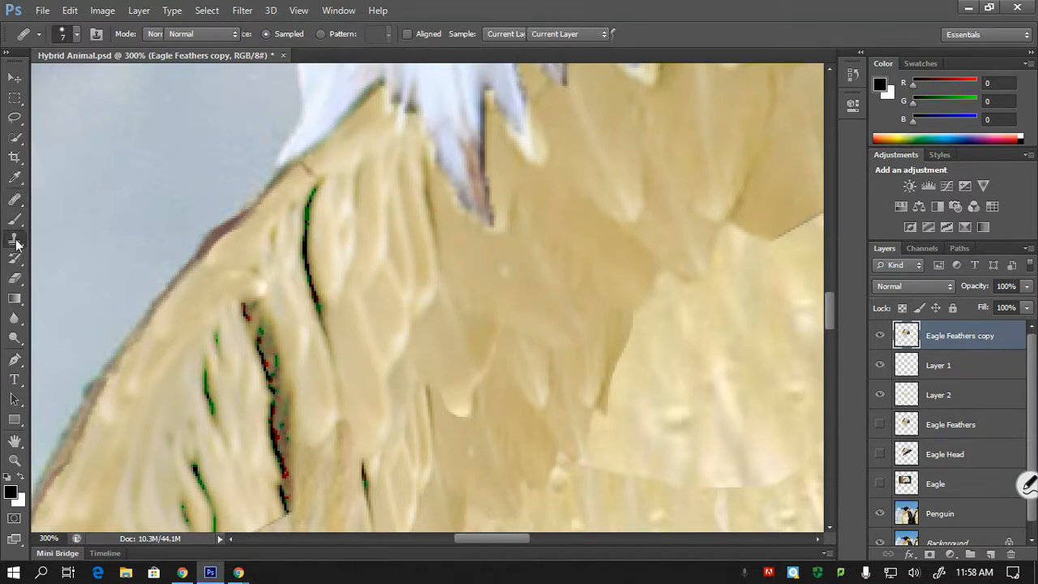
{"action": "left_click", "coordinate": [87, 242]}
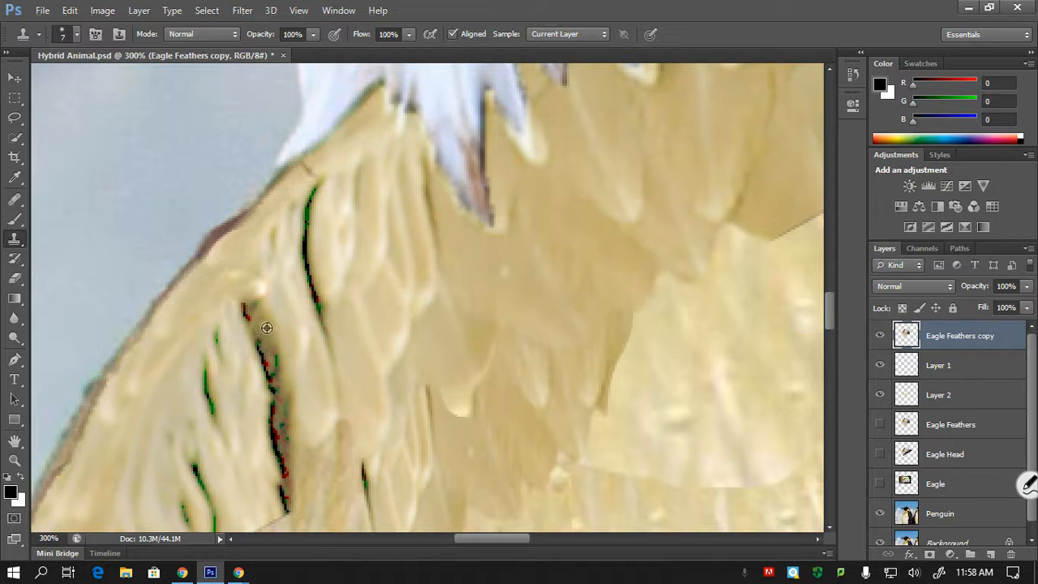
{"action": "left_click_drag", "start_coordinate": [257, 335], "coordinate": [265, 353]}
{"action": "left_click_drag", "start_coordinate": [270, 362], "coordinate": [244, 306]}
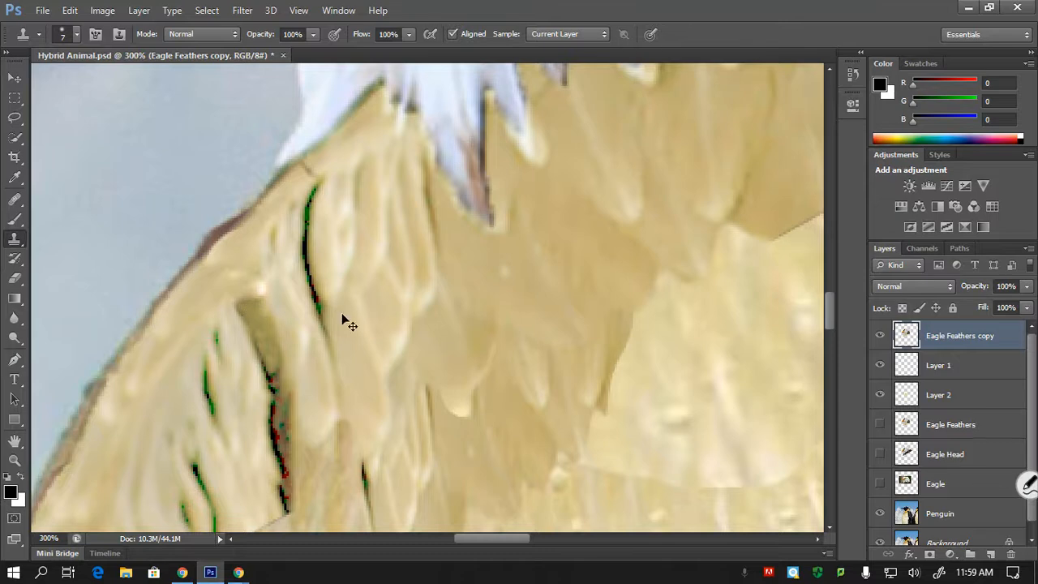
- Save the retouching in Hybrid Animal.psd and activate the Move tool
{"action": "key", "text": "ctrl+minus"}
{"action": "key", "text": "ctrl+minus"}
{"action": "key", "text": "ctrl+minus"}
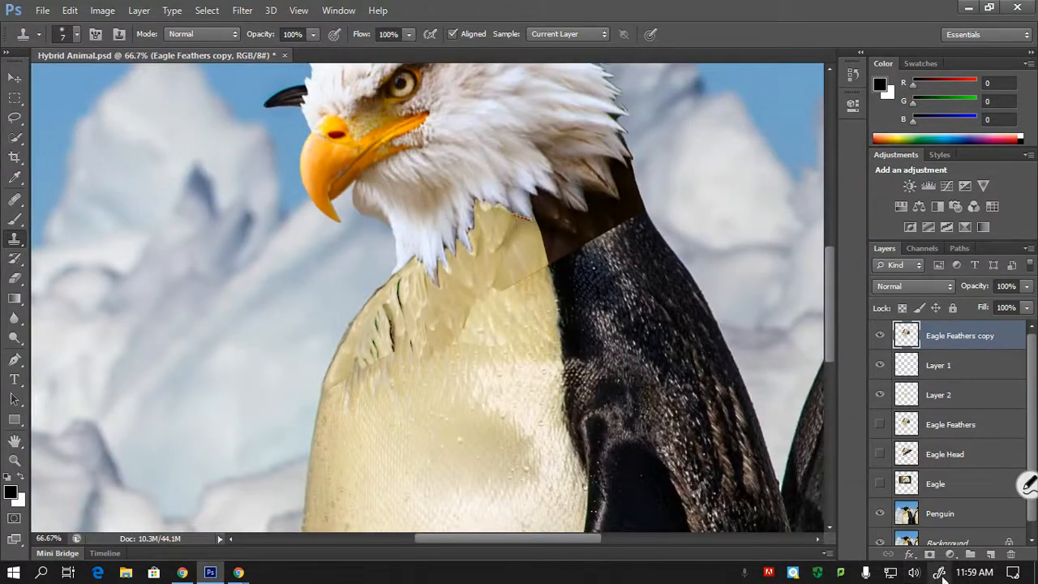
{"action": "key", "text": "ctrl+s"}
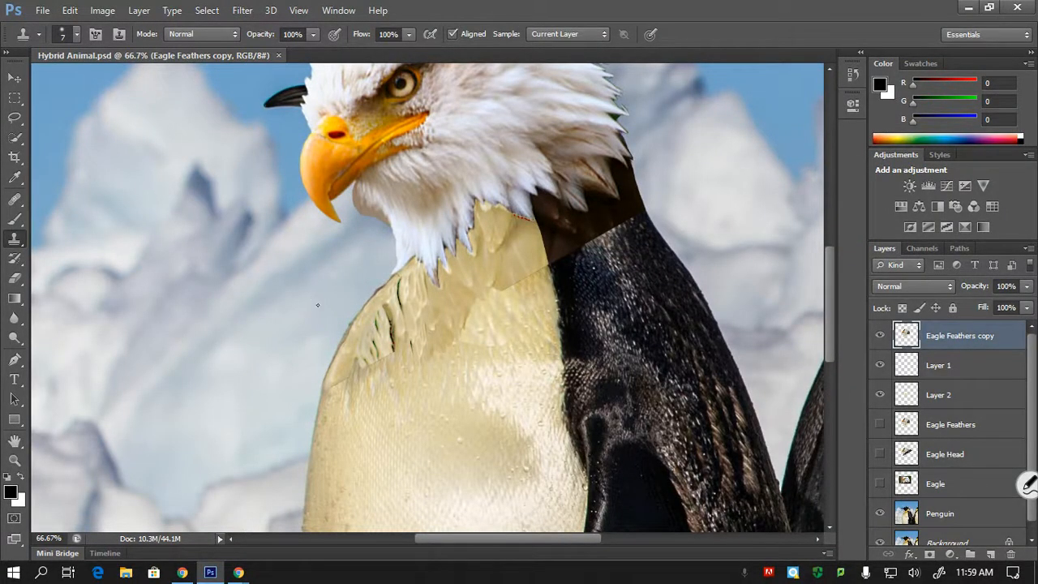
{"action": "key", "text": "ctrl+minus"}
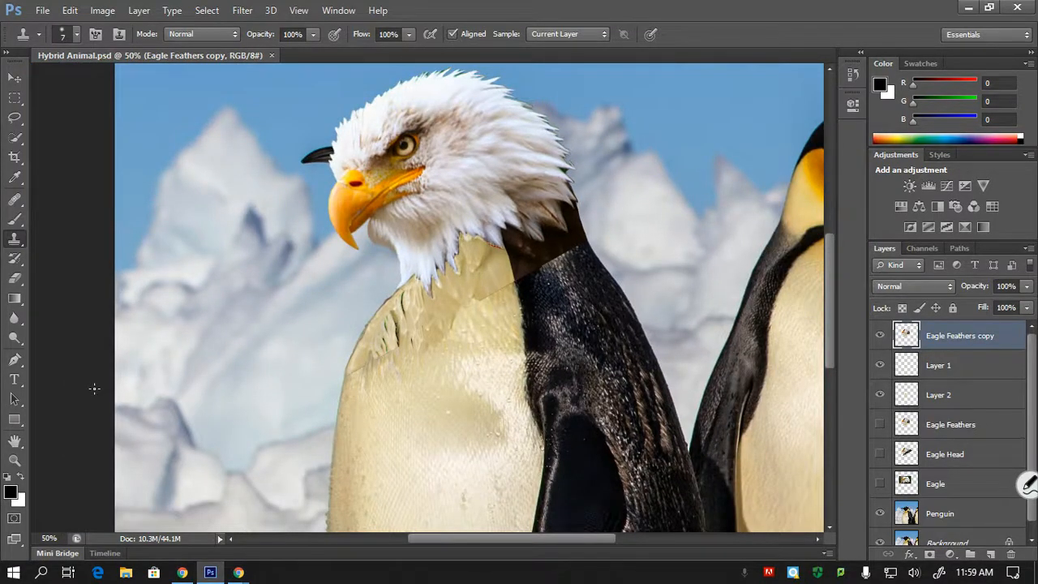
{"action": "key", "text": "v"}
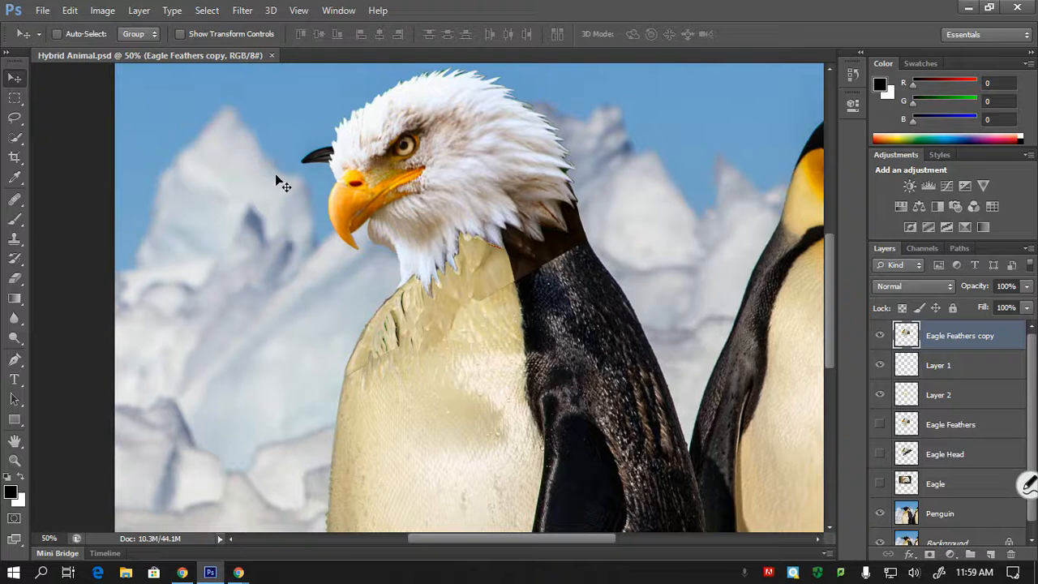
{"action": "left_click_drag", "start_coordinate": [831, 273], "coordinate": [790, 261]}
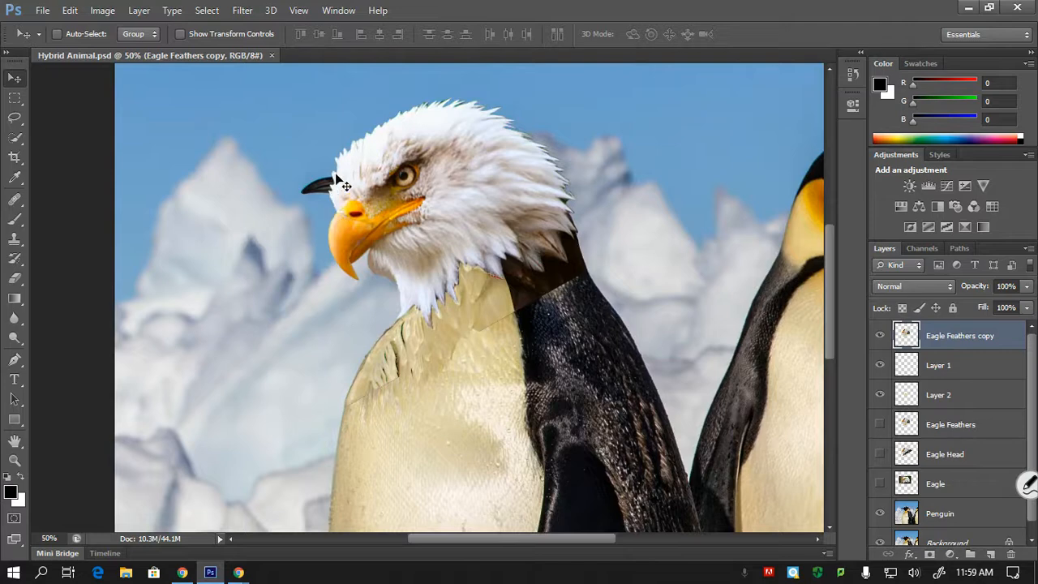